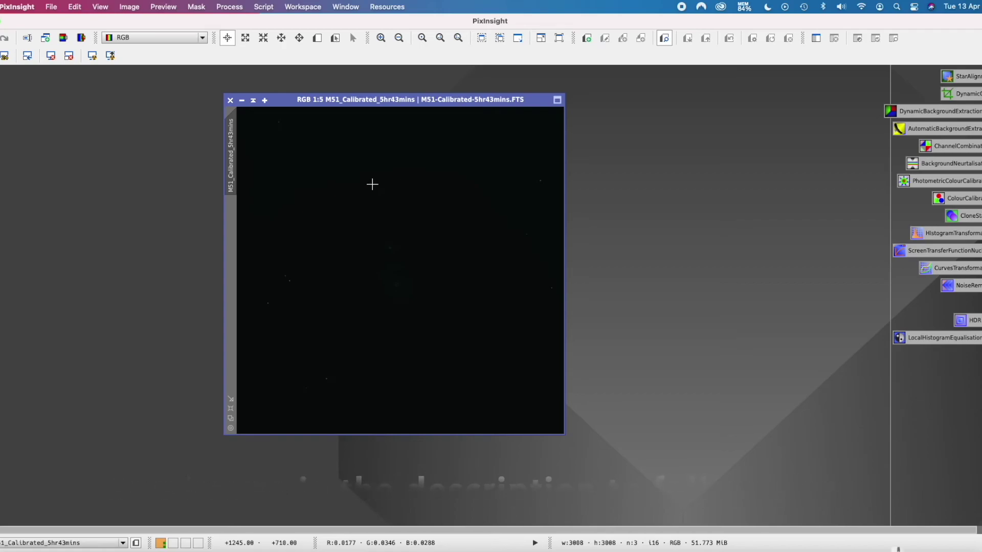
# Apply an STF auto-stretch to the dark M51 image to reveal the galaxy and stars.
pyautogui.moveTo(304, 100); pyautogui.dragTo(317, 120)
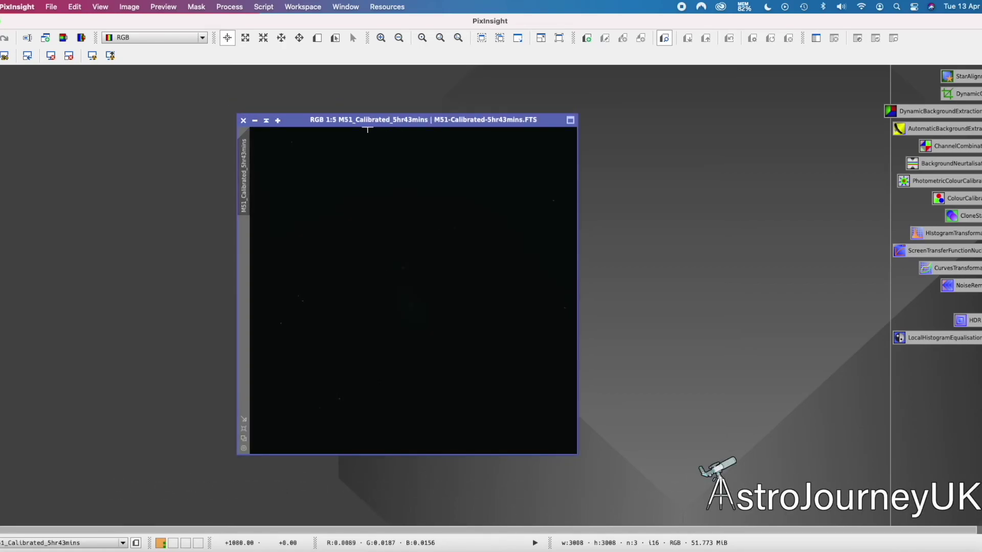
pyautogui.moveTo(419, 123); pyautogui.dragTo(411, 113)
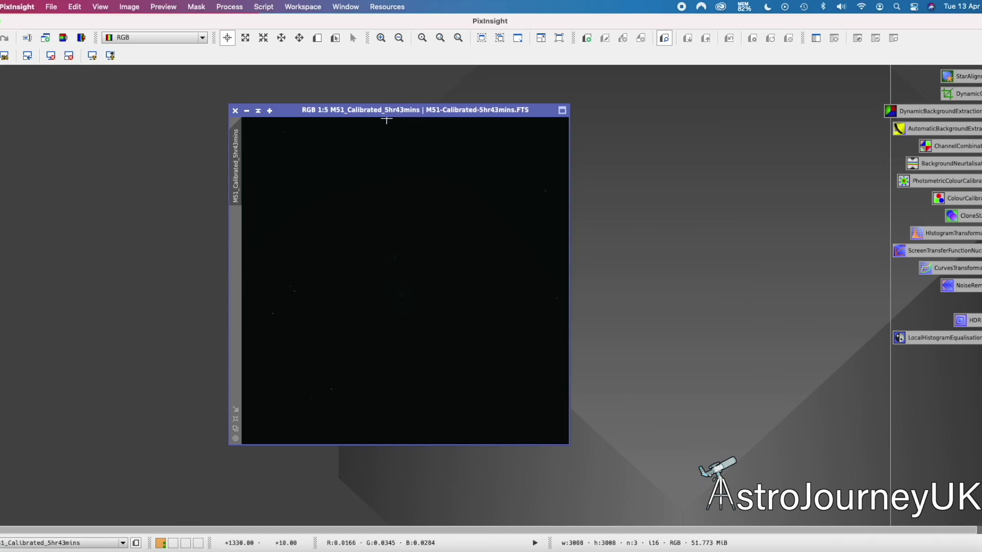
pyautogui.click(92, 56)
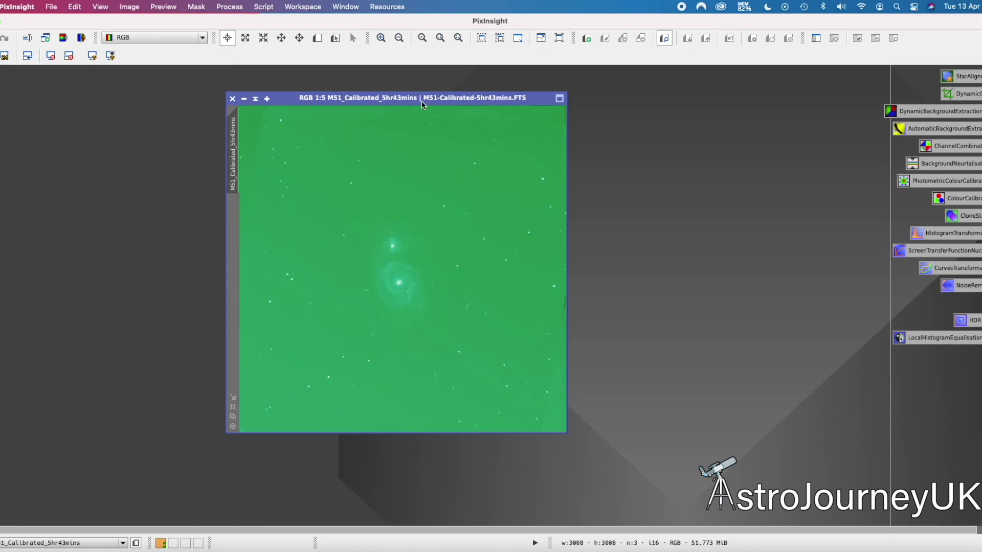
# Use DynamicCrop to trim M51 to 2163 × 1978 pixels around the galaxy, then zoom to 1:3.
pyautogui.doubleClick(965, 96)
pyautogui.moveTo(791, 86); pyautogui.dragTo(746, 111)
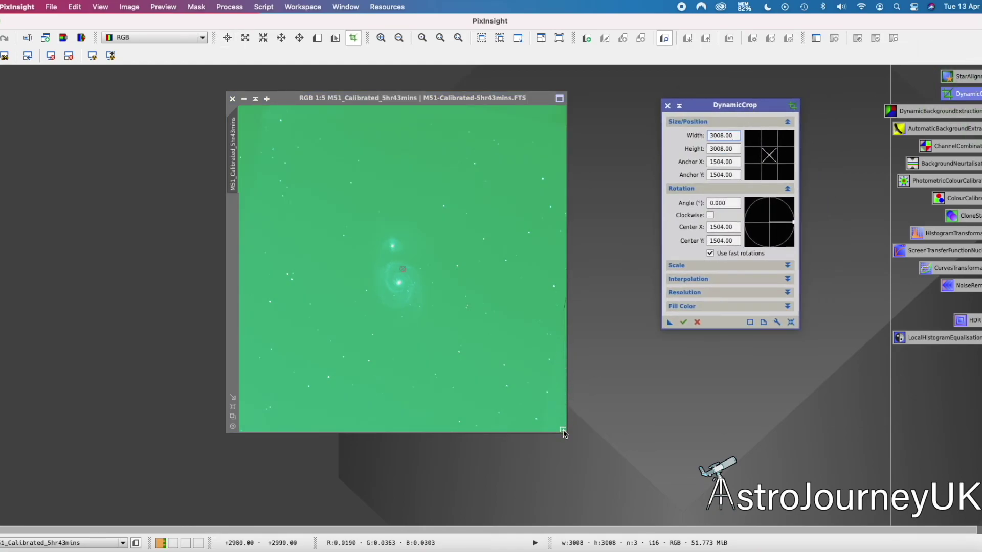
pyautogui.moveTo(565, 435); pyautogui.dragTo(502, 382)
pyautogui.moveTo(524, 339); pyautogui.dragTo(484, 337)
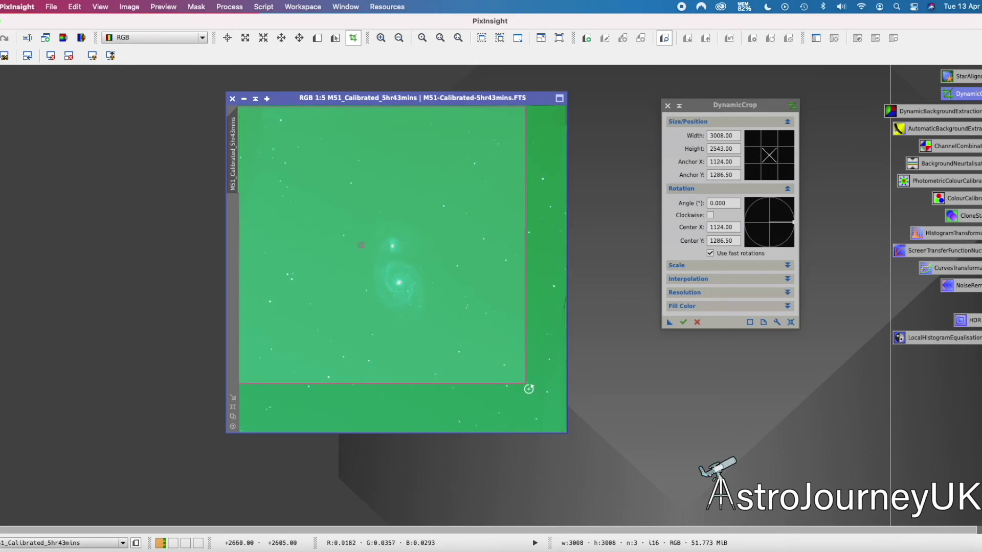
pyautogui.moveTo(526, 385); pyautogui.dragTo(470, 276)
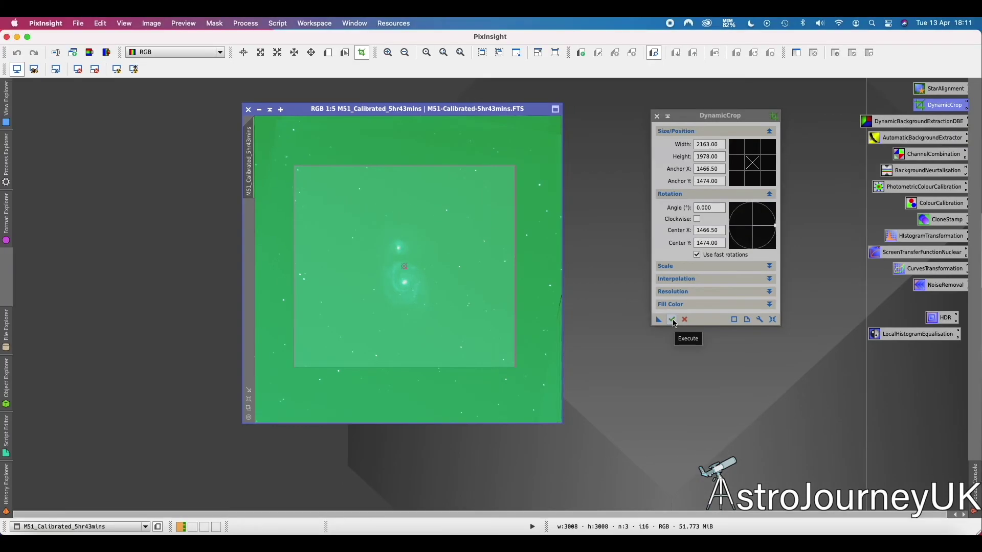
pyautogui.click(674, 322)
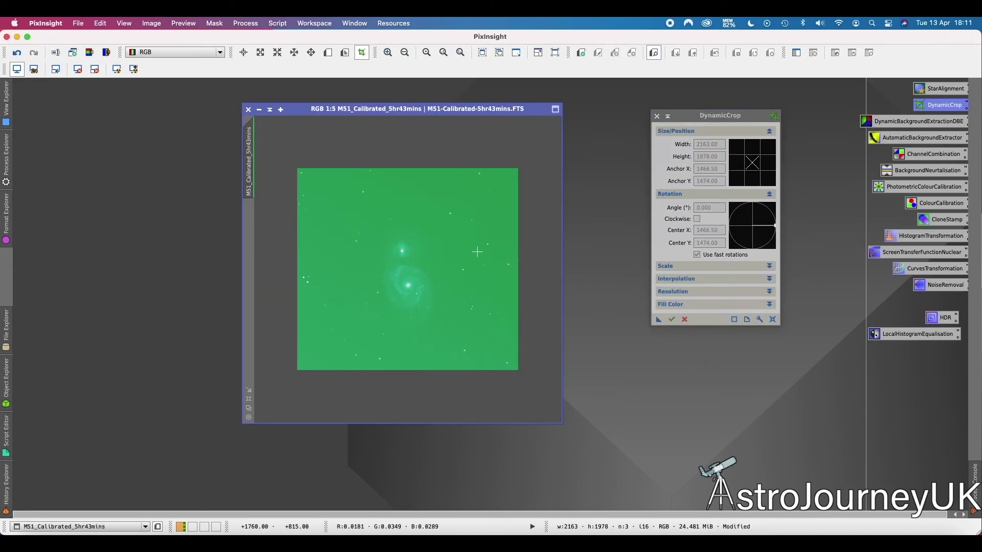
pyautogui.scroll(2, 477, 251)
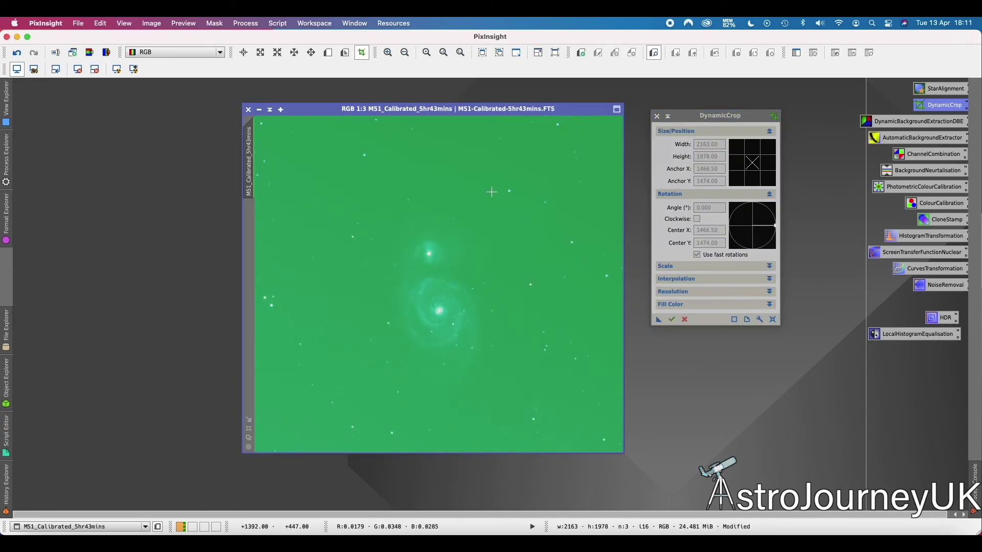
pyautogui.moveTo(515, 110); pyautogui.dragTo(486, 101)
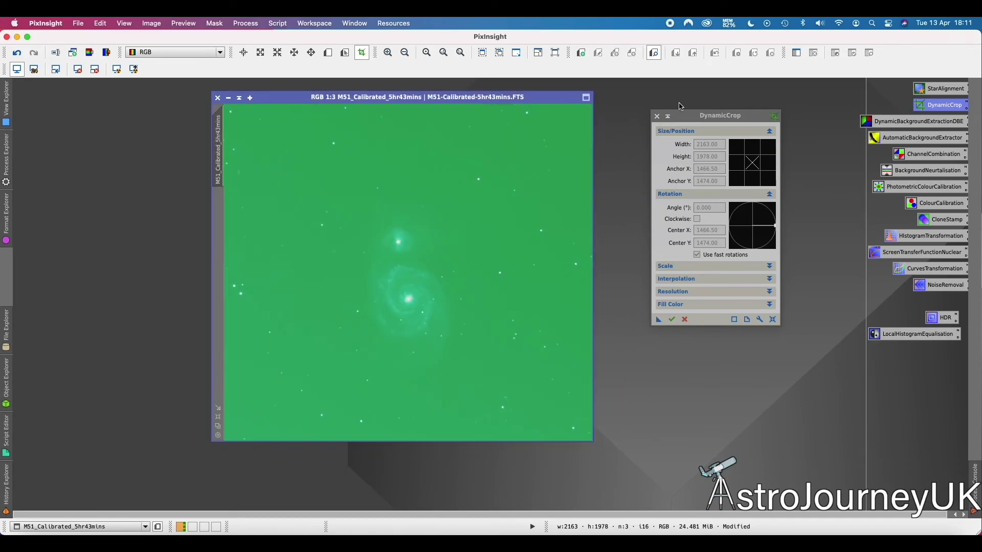
# Run AutomaticBackgroundExtractor with box size 8, box separation 8 and Subtraction correction.
pyautogui.click(657, 117)
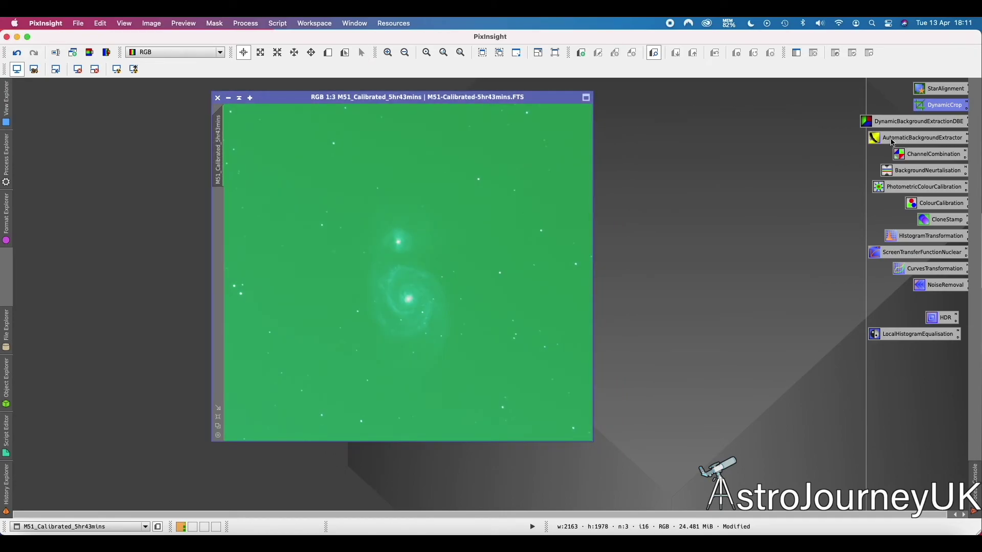
pyautogui.doubleClick(907, 142)
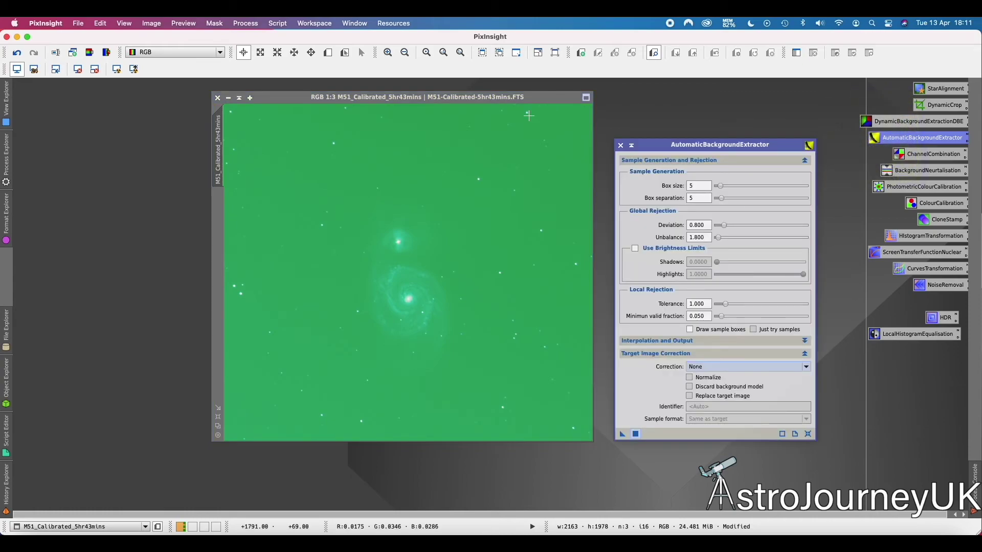
pyautogui.moveTo(389, 97); pyautogui.dragTo(359, 108)
pyautogui.click(689, 186)
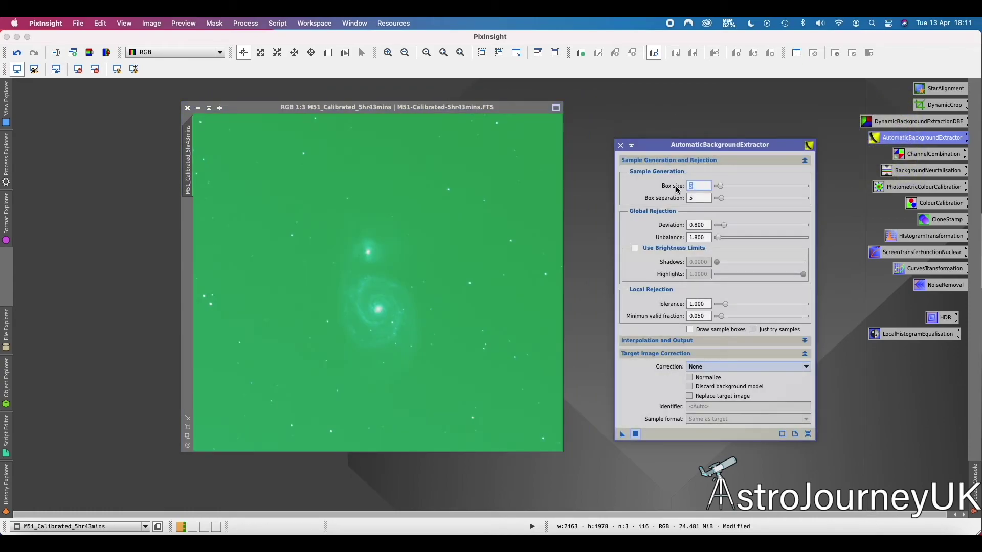
pyautogui.write('8')
pyautogui.press('Tab')
pyautogui.write('8')
pyautogui.press('Tab')
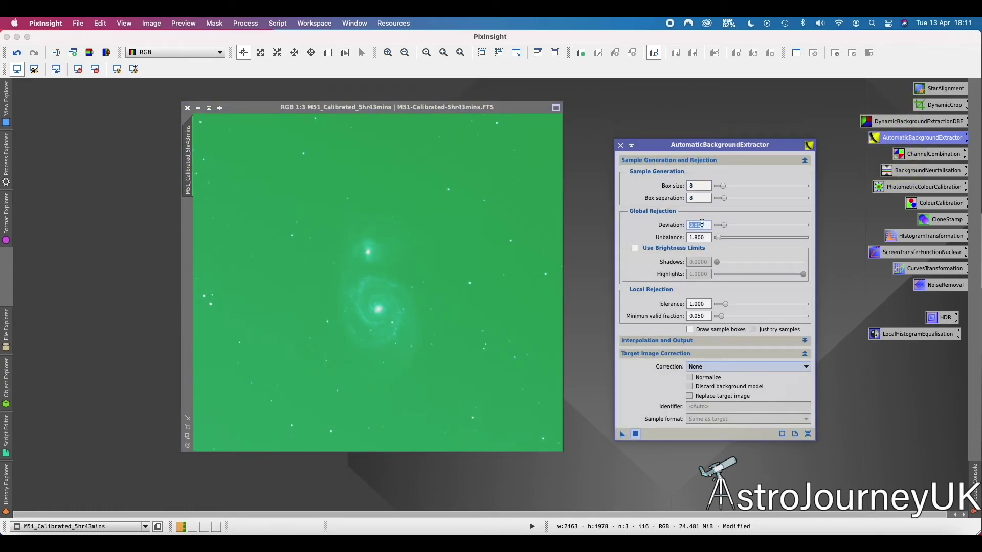
pyautogui.click(721, 368)
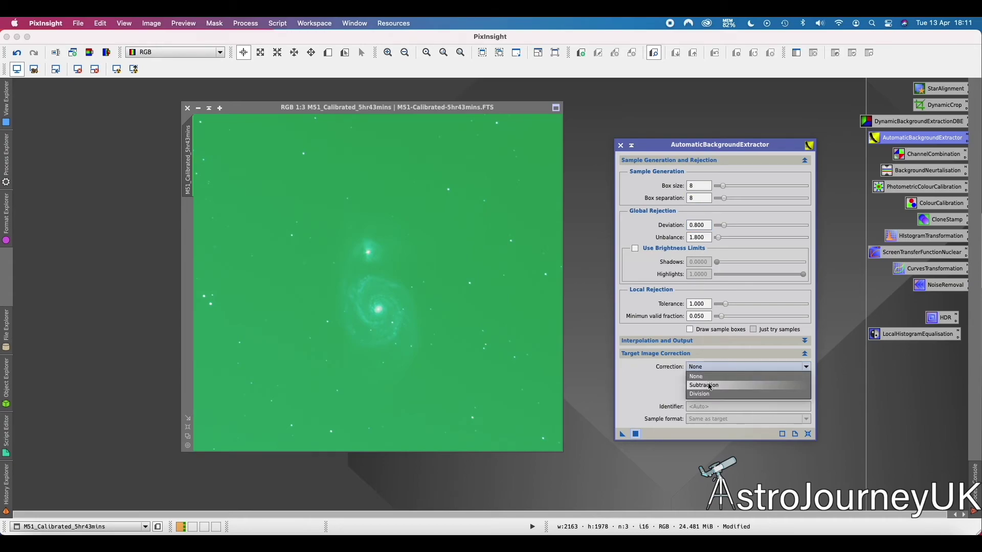
pyautogui.click(710, 386)
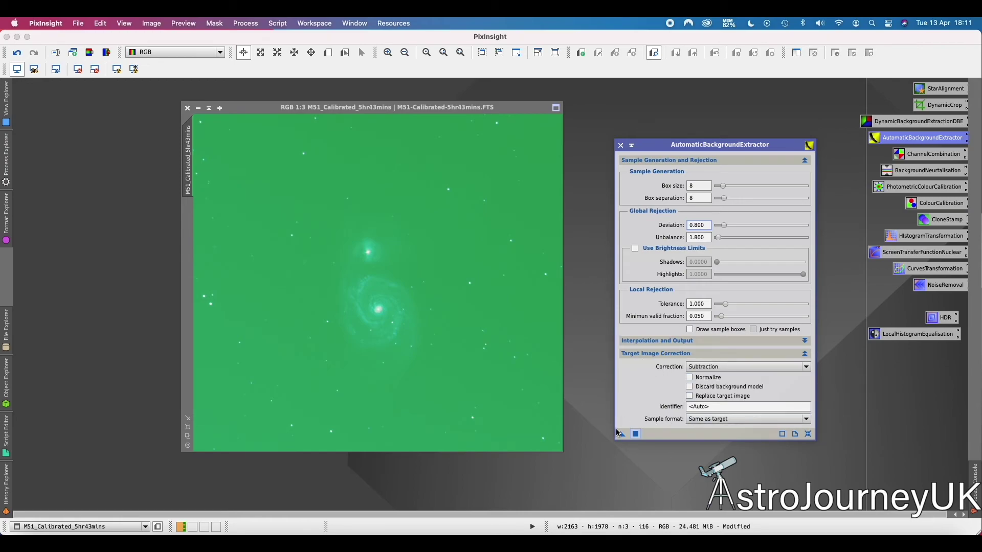
pyautogui.click(637, 434)
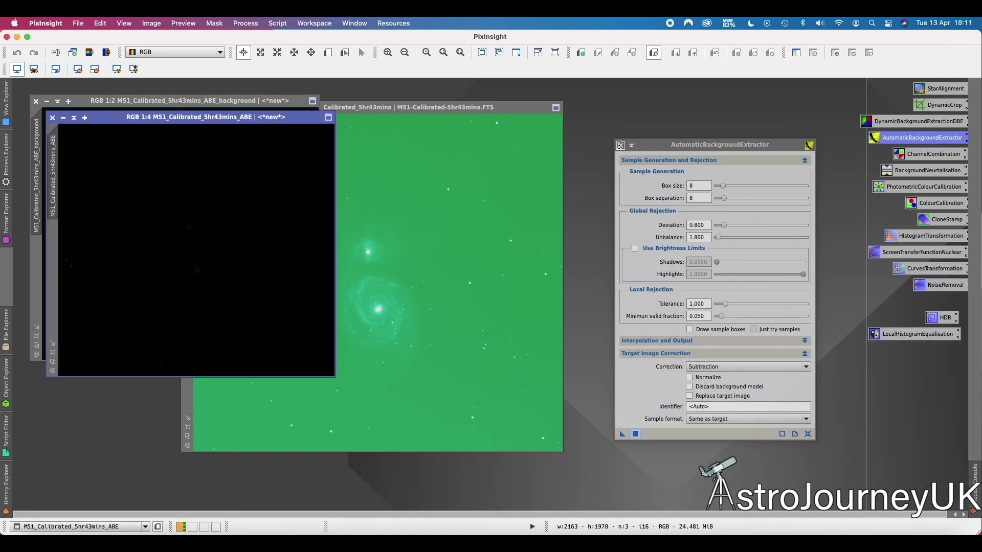
# Auto-stretch the background model to inspect it, then close it.
pyautogui.click(621, 145)
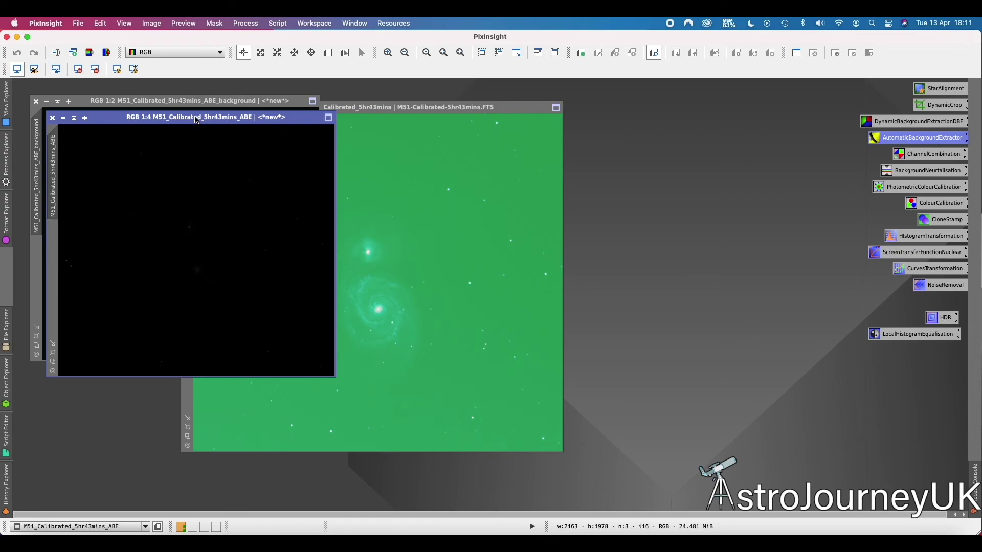
pyautogui.moveTo(198, 119); pyautogui.dragTo(449, 159)
pyautogui.moveTo(230, 107); pyautogui.dragTo(248, 131)
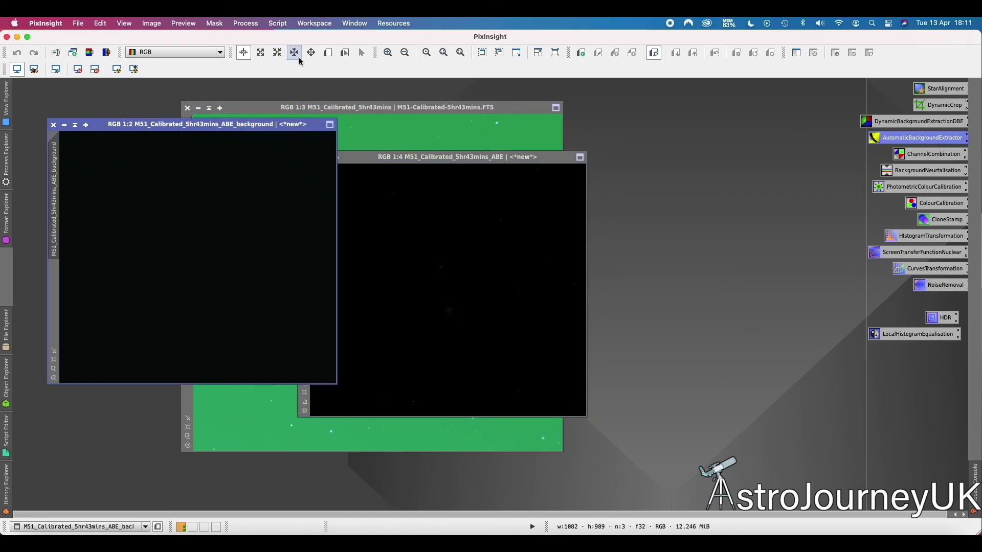
pyautogui.click(117, 72)
pyautogui.moveTo(191, 124); pyautogui.dragTo(215, 147)
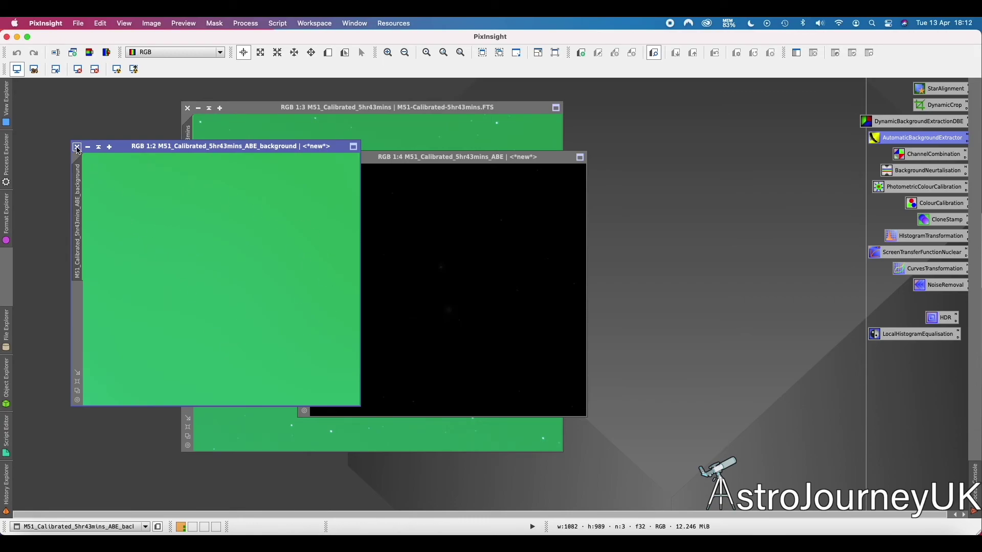
pyautogui.click(77, 148)
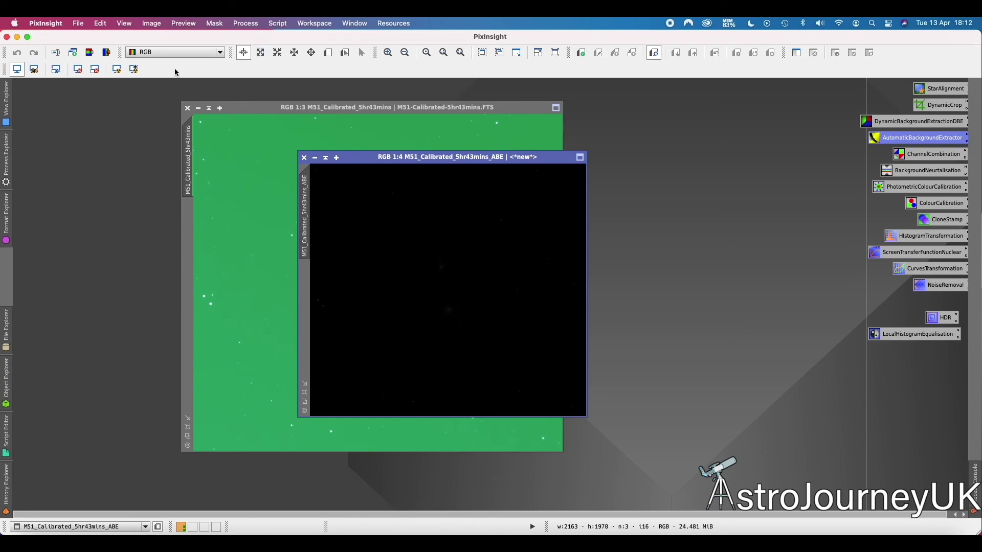
# Auto-stretch the ABE-corrected image and close the green original without saving.
pyautogui.click(117, 69)
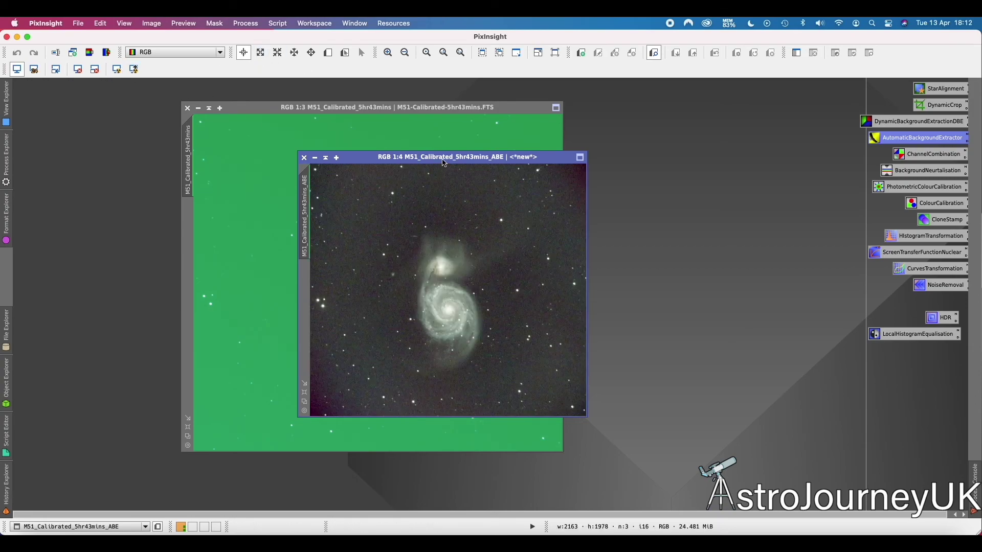
pyautogui.moveTo(461, 158); pyautogui.dragTo(659, 110)
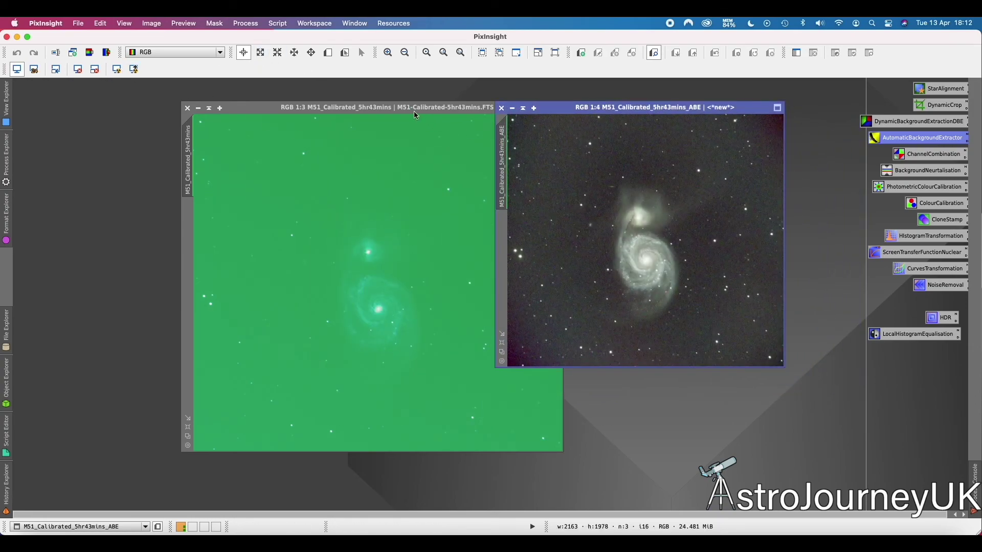
pyautogui.moveTo(412, 115); pyautogui.dragTo(277, 109)
pyautogui.moveTo(639, 107); pyautogui.dragTo(572, 102)
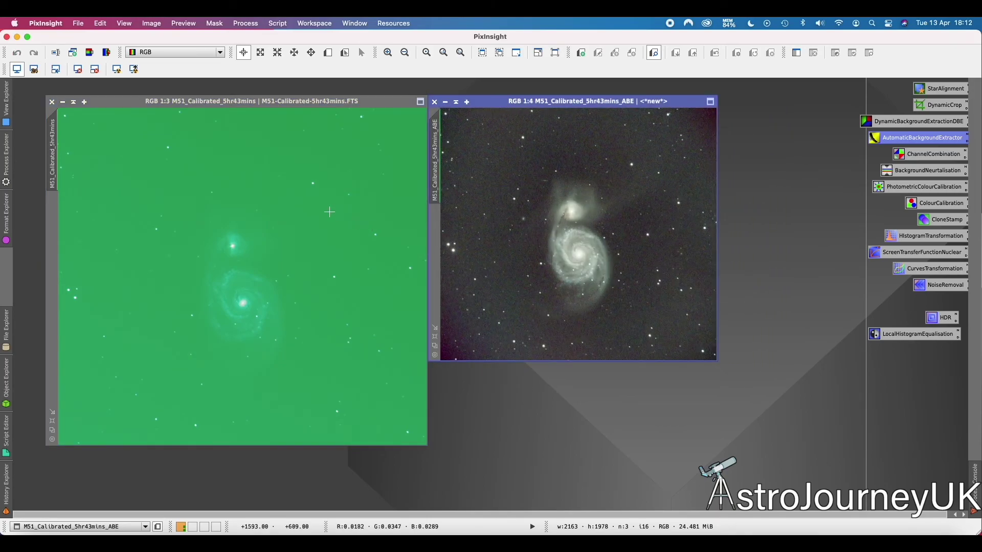
pyautogui.click(211, 101)
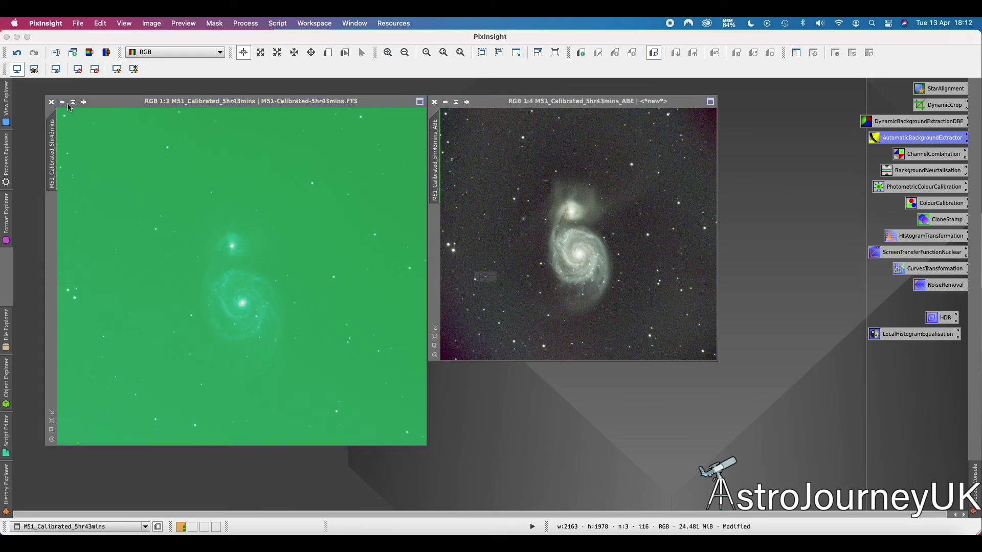
pyautogui.press('super+w')
pyautogui.click(506, 306)
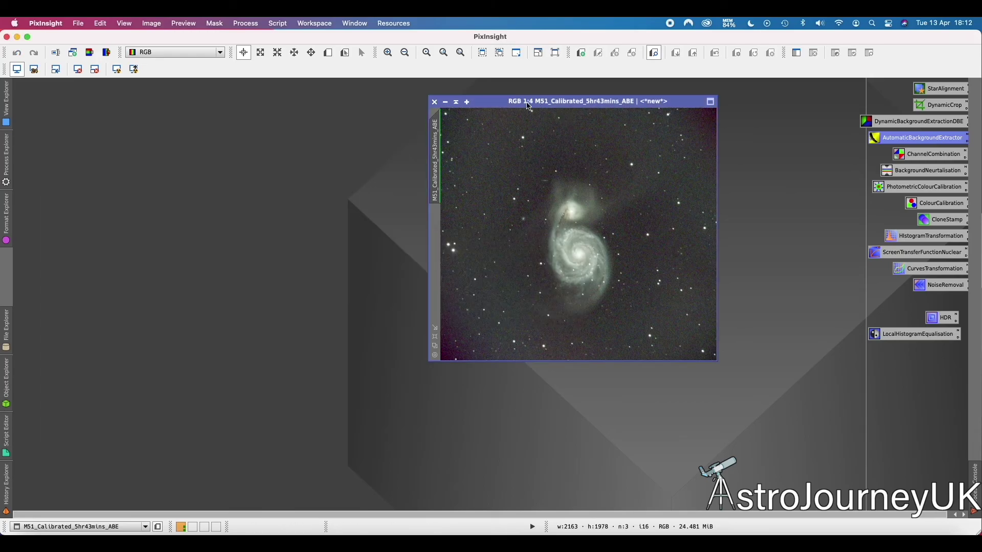
pyautogui.moveTo(527, 107); pyautogui.dragTo(335, 118)
pyautogui.press('super+plus')
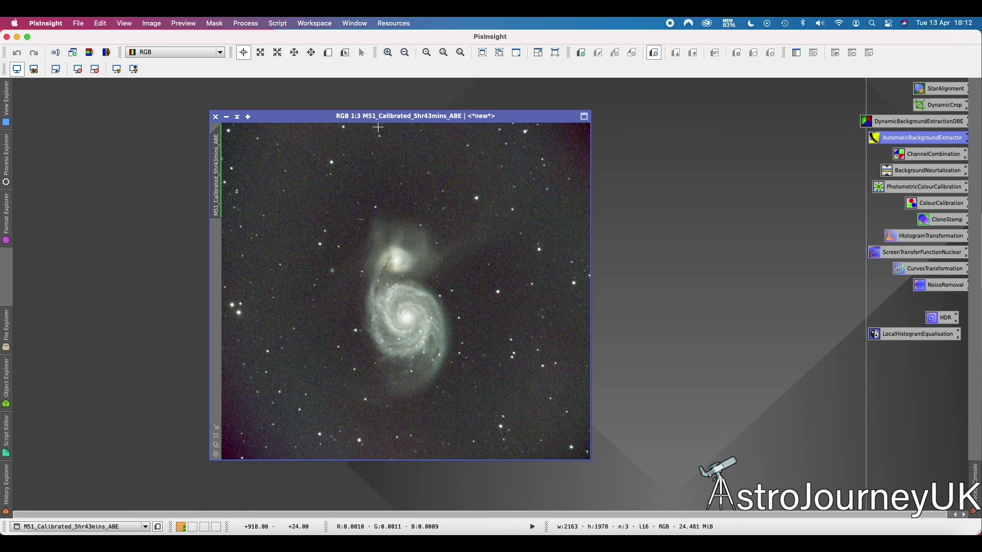
pyautogui.press('super+minus')
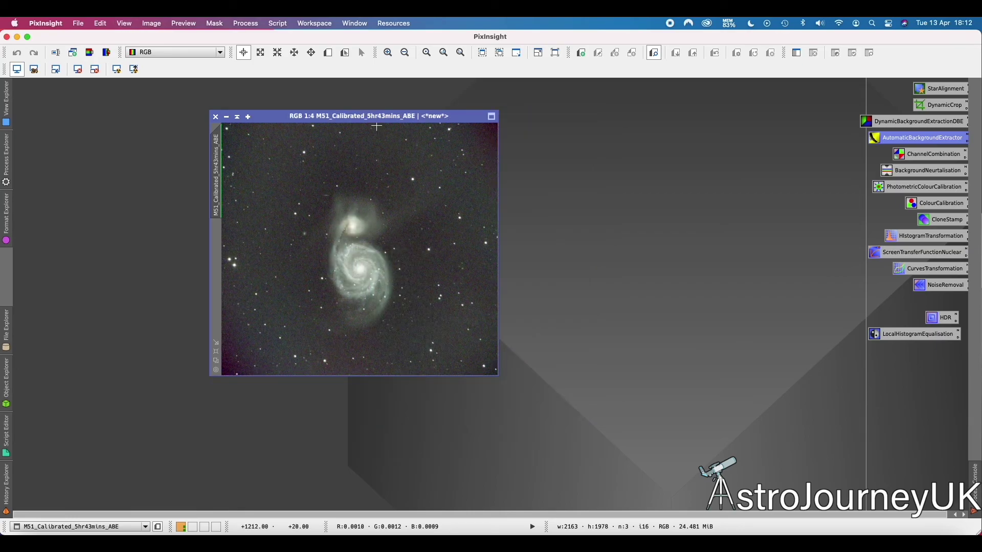
pyautogui.press('super+plus')
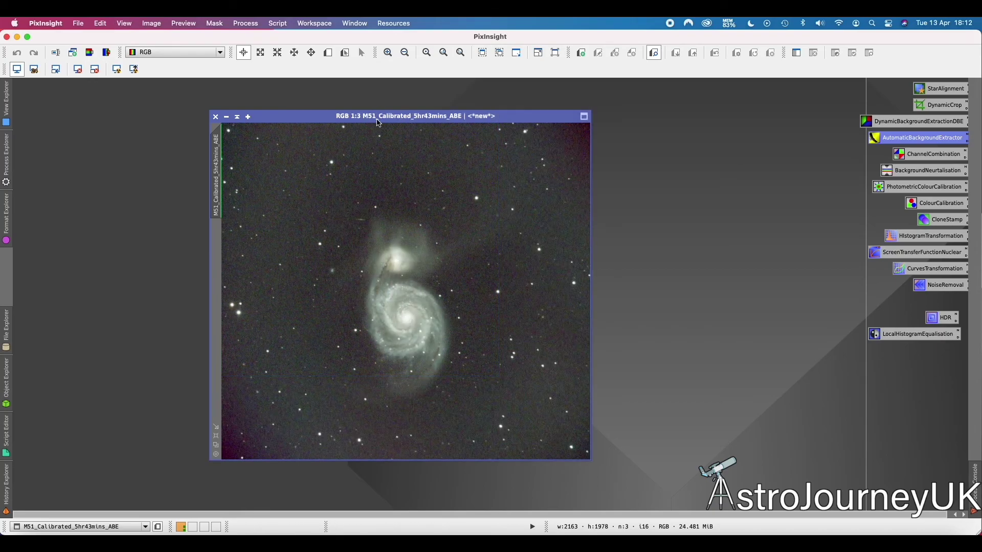
pyautogui.moveTo(381, 118); pyautogui.dragTo(328, 111)
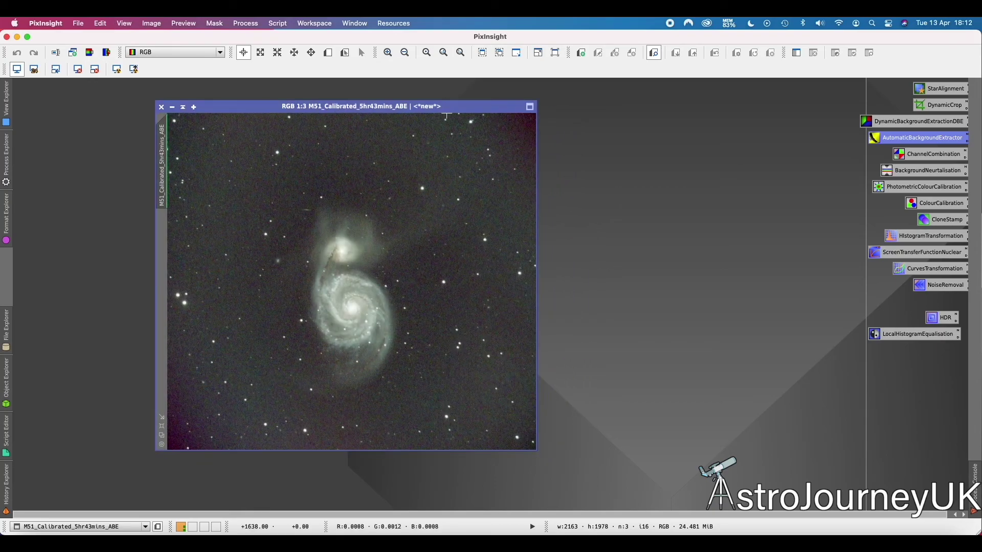
pyautogui.moveTo(446, 106); pyautogui.dragTo(434, 99)
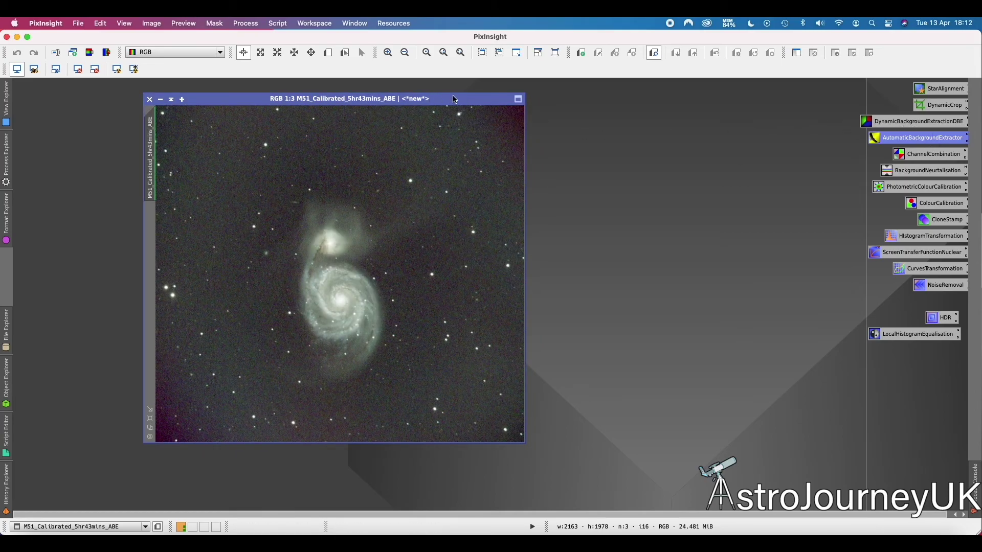
# In DynamicBackgroundExtraction, set the default sample radius to 20 and try generating samples.
pyautogui.doubleClick(920, 123)
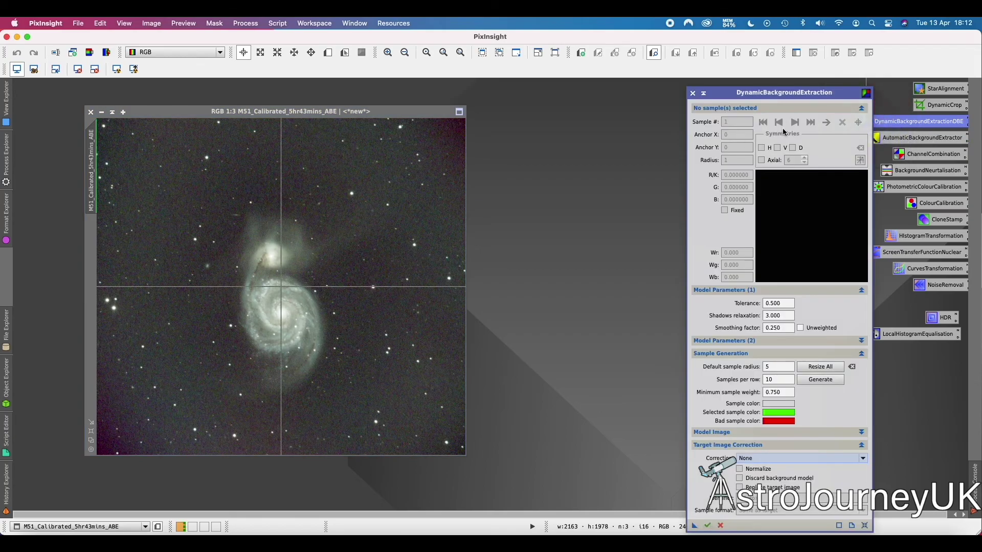
pyautogui.moveTo(786, 88); pyautogui.dragTo(674, 88)
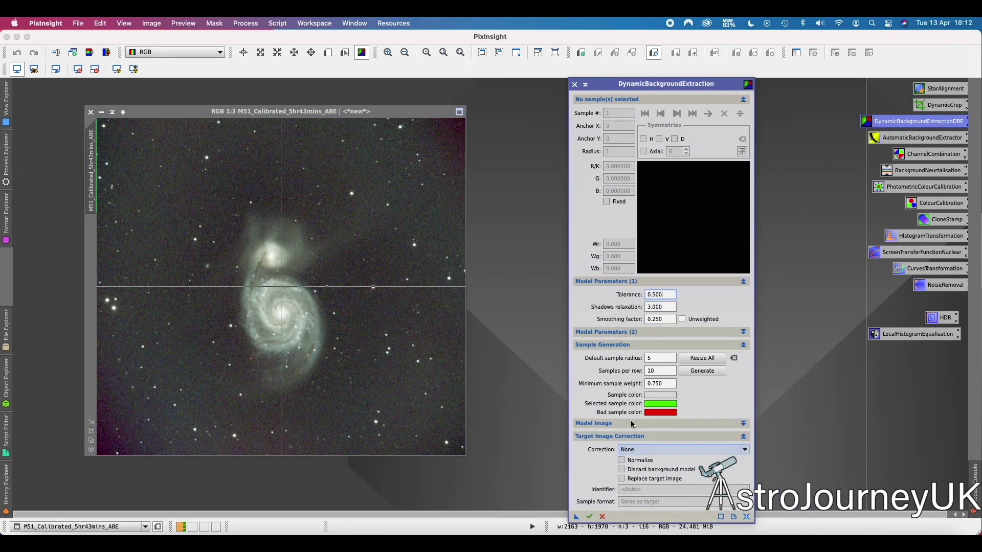
pyautogui.doubleClick(660, 359)
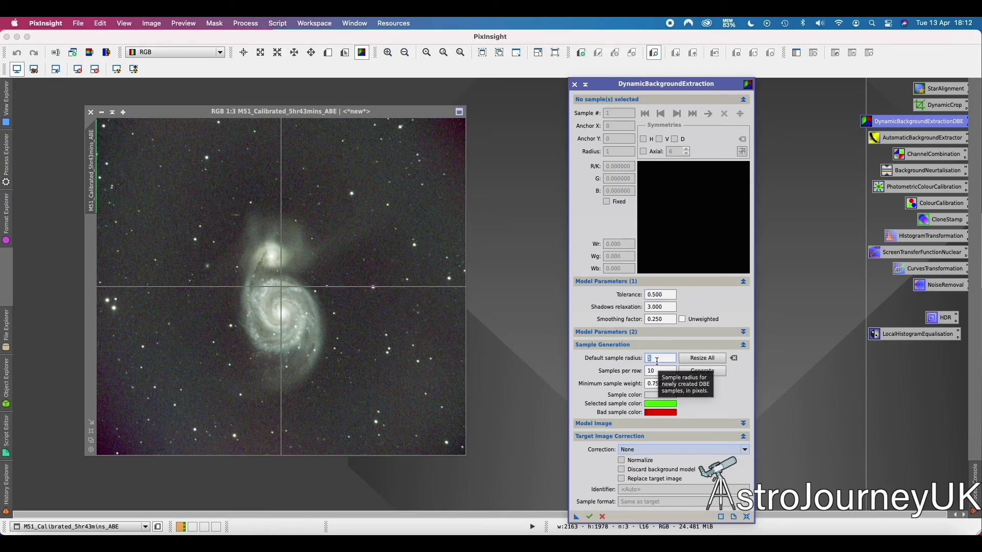
pyautogui.write('20')
pyautogui.click(703, 370)
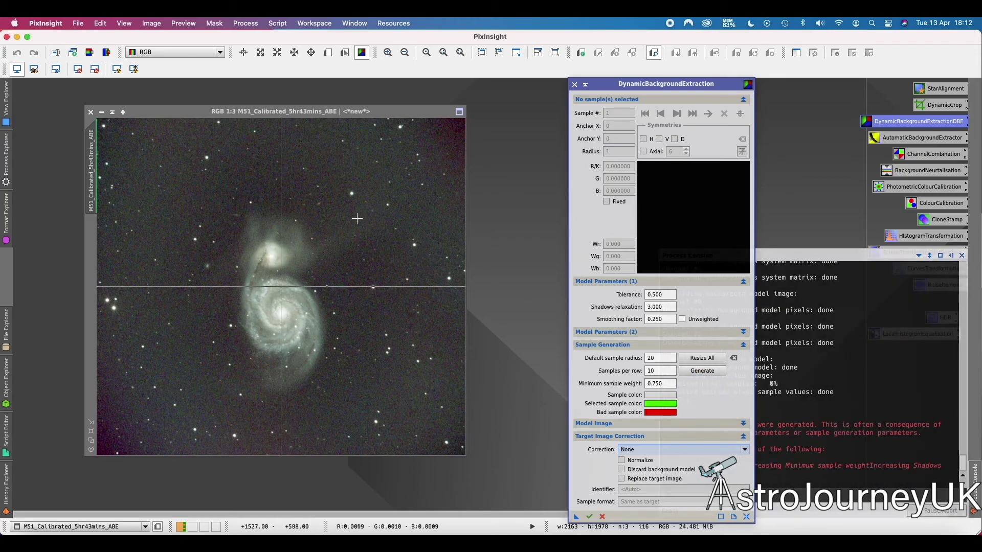
pyautogui.click(704, 371)
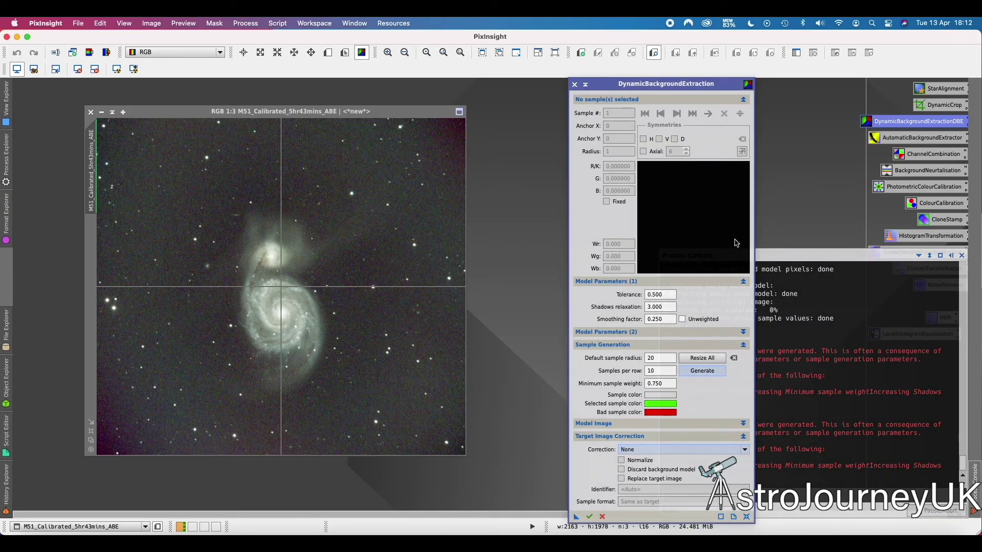
pyautogui.click(790, 316)
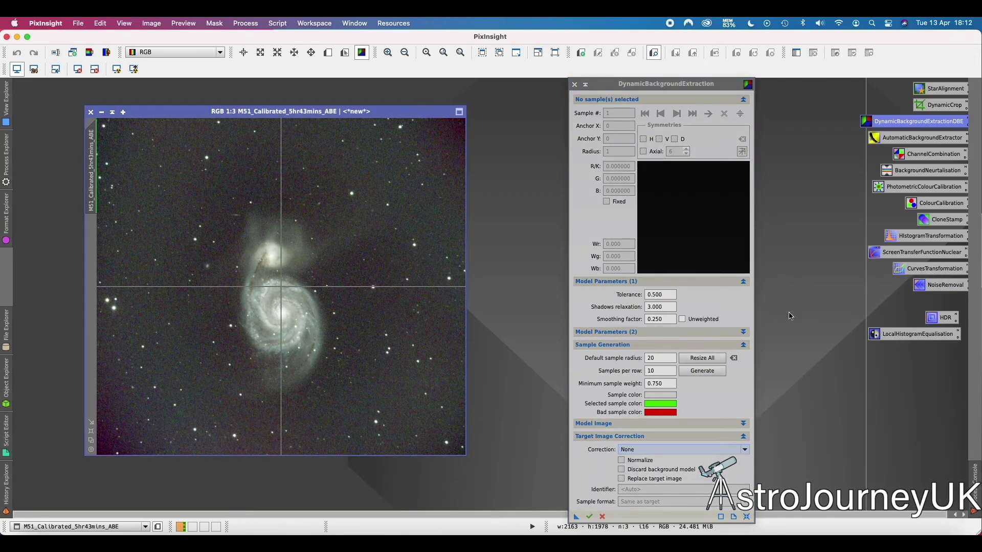
pyautogui.click(703, 372)
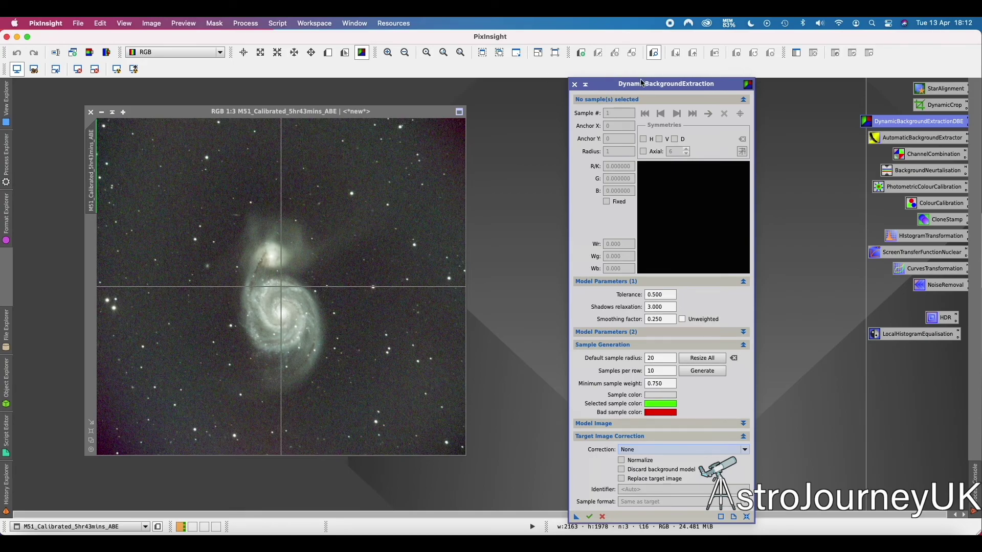
# Raise the tolerance to 0.750 and generate a grid of 90 background samples.
pyautogui.moveTo(642, 84); pyautogui.dragTo(459, 86)
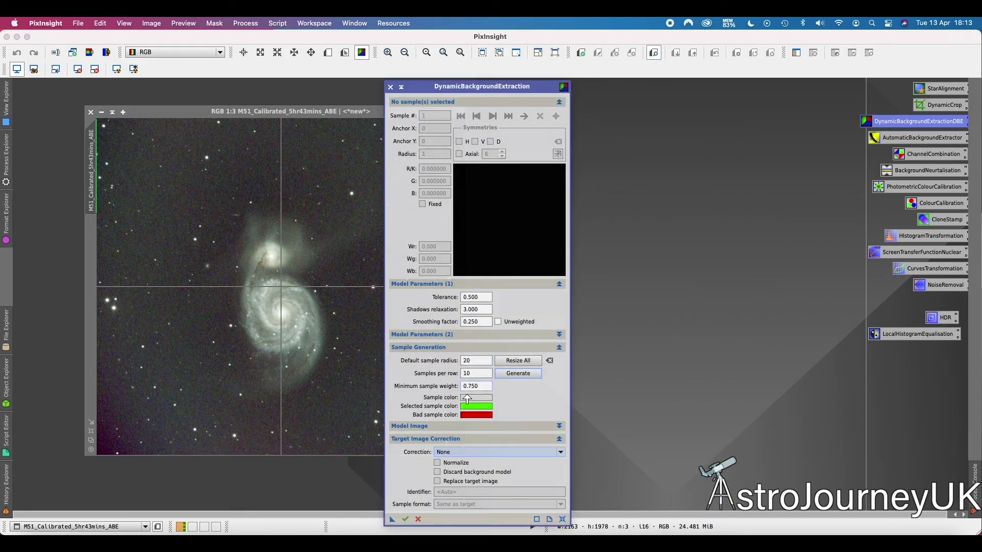
pyautogui.click(519, 374)
pyautogui.moveTo(499, 93); pyautogui.dragTo(655, 84)
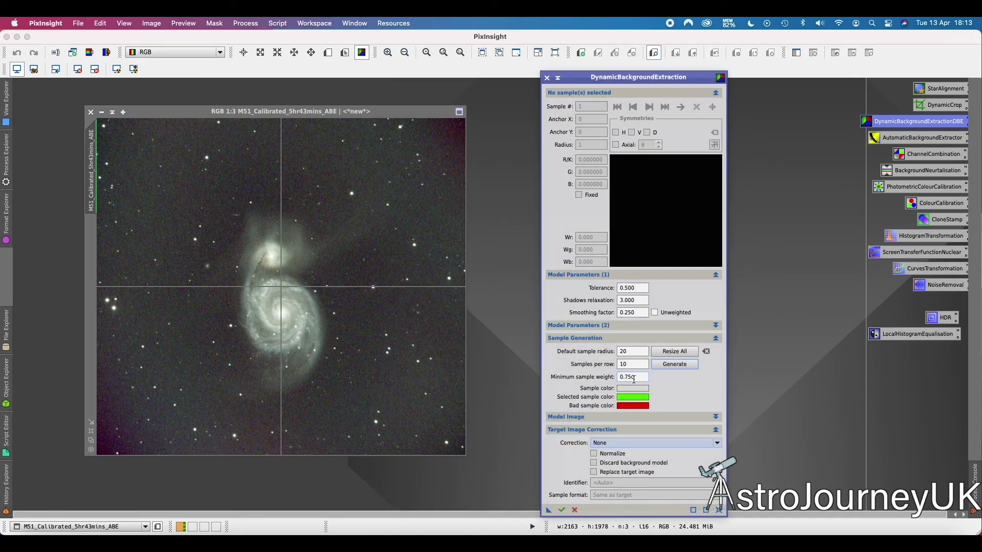
pyautogui.click(625, 288)
pyautogui.click(674, 364)
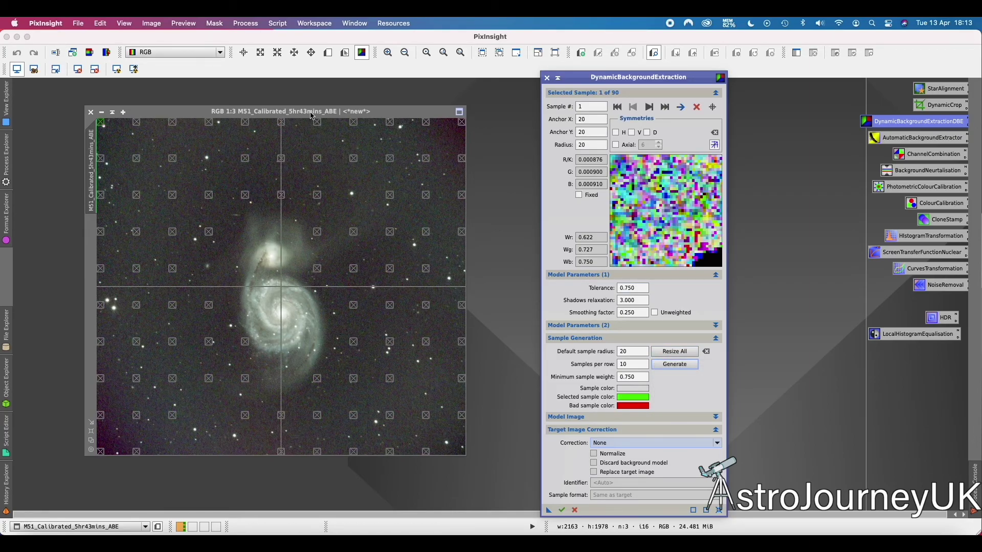
# At 1:1 zoom, move the left-edge samples and sample 64 off stars onto empty sky.
pyautogui.moveTo(312, 115); pyautogui.dragTo(328, 113)
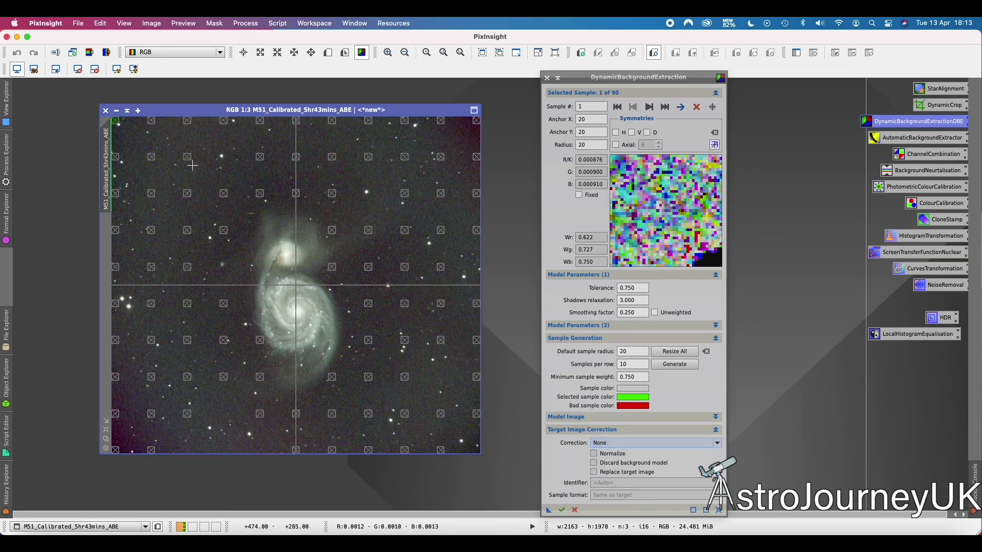
pyautogui.press('super+1')
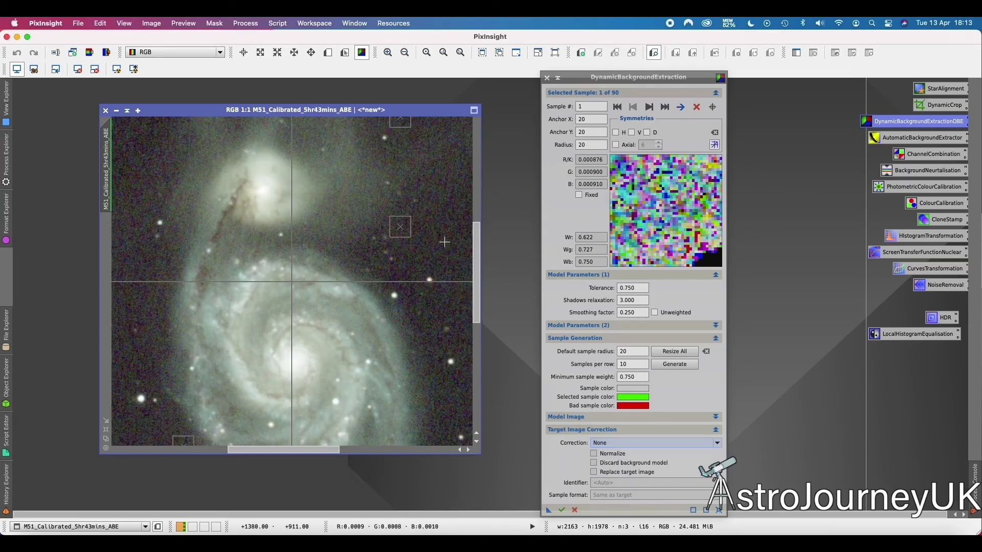
pyautogui.scroll(10, 444, 242)
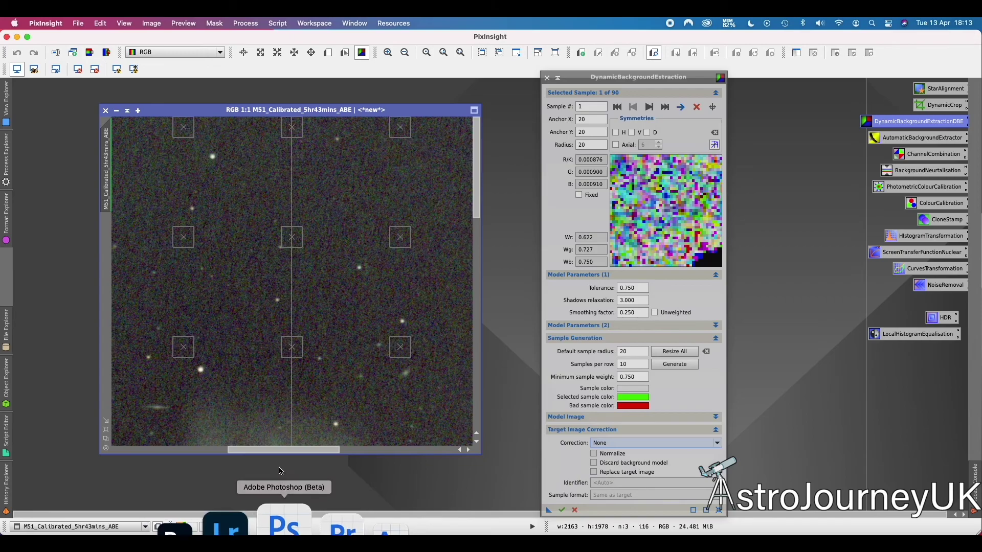
pyautogui.hscroll(-10, 116, 433)
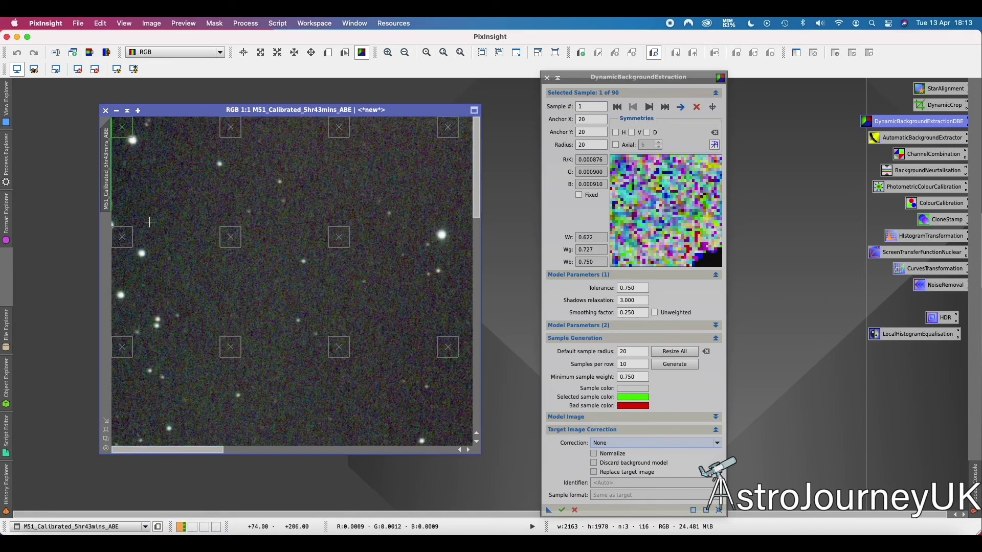
pyautogui.moveTo(123, 129); pyautogui.dragTo(173, 128)
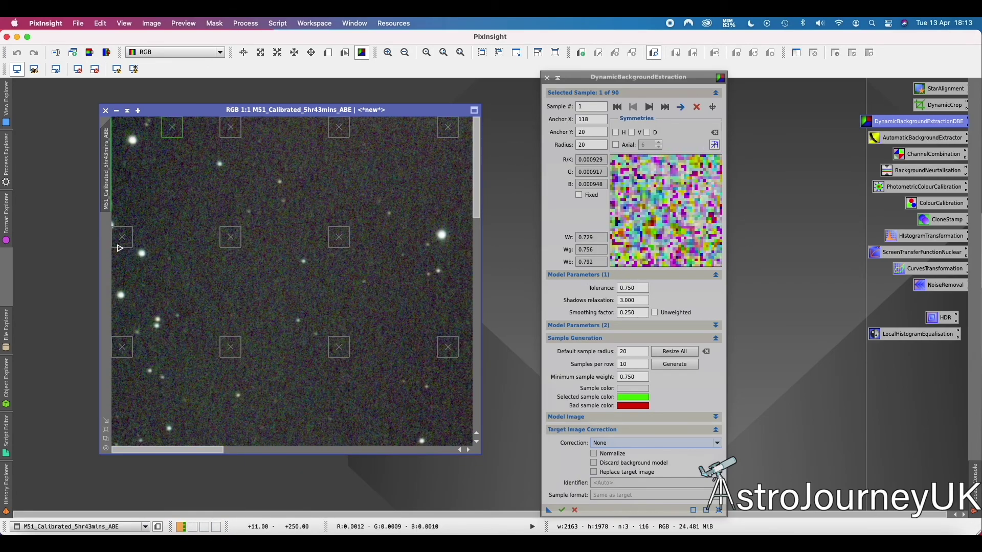
pyautogui.moveTo(120, 246); pyautogui.dragTo(136, 242)
pyautogui.moveTo(122, 348); pyautogui.dragTo(124, 358)
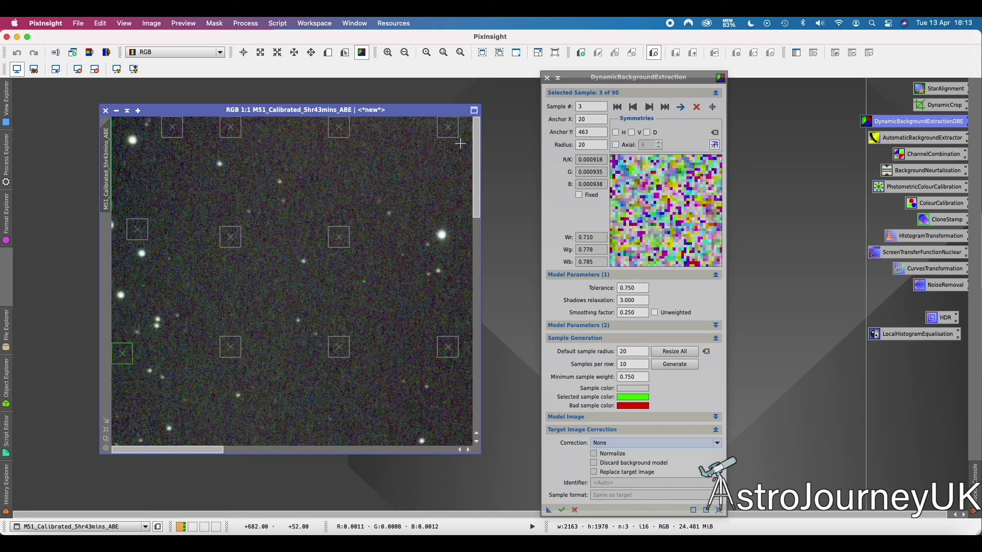
pyautogui.moveTo(193, 450); pyautogui.dragTo(397, 444)
pyautogui.click(335, 141)
pyautogui.moveTo(335, 141); pyautogui.dragTo(338, 140)
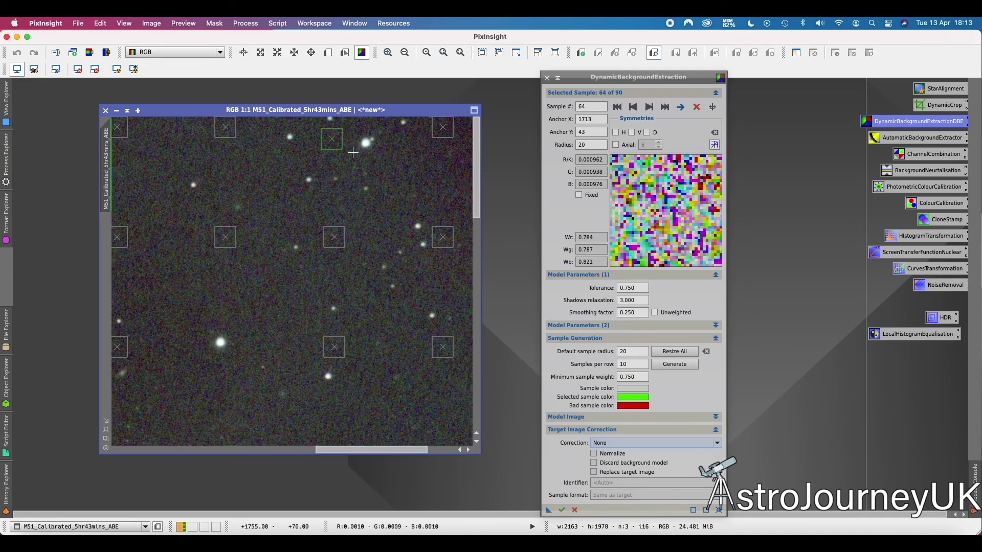
# Shift samples 50, 57, 32, 14 and others away from stars and galaxy glow.
pyautogui.moveTo(345, 442); pyautogui.dragTo(373, 442)
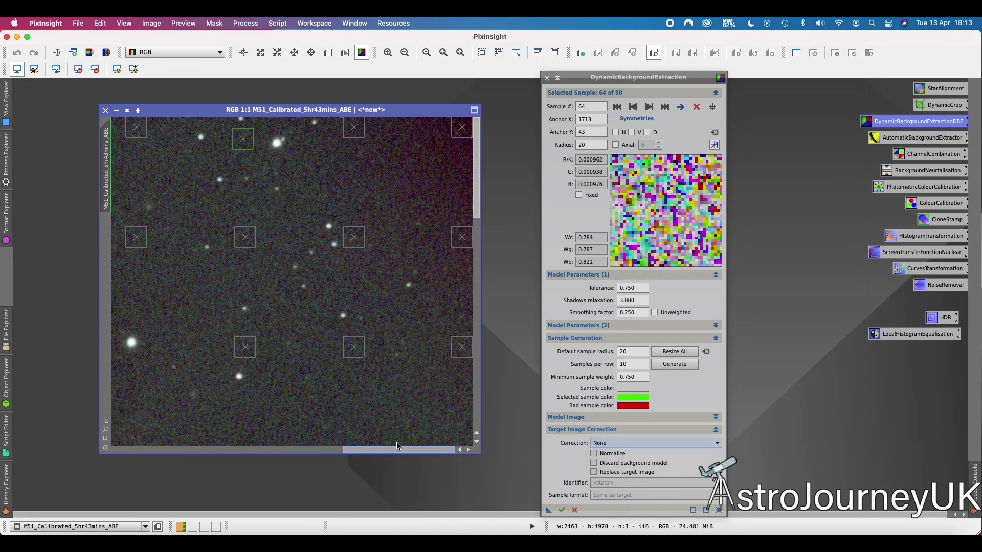
pyautogui.moveTo(476, 218); pyautogui.dragTo(477, 294)
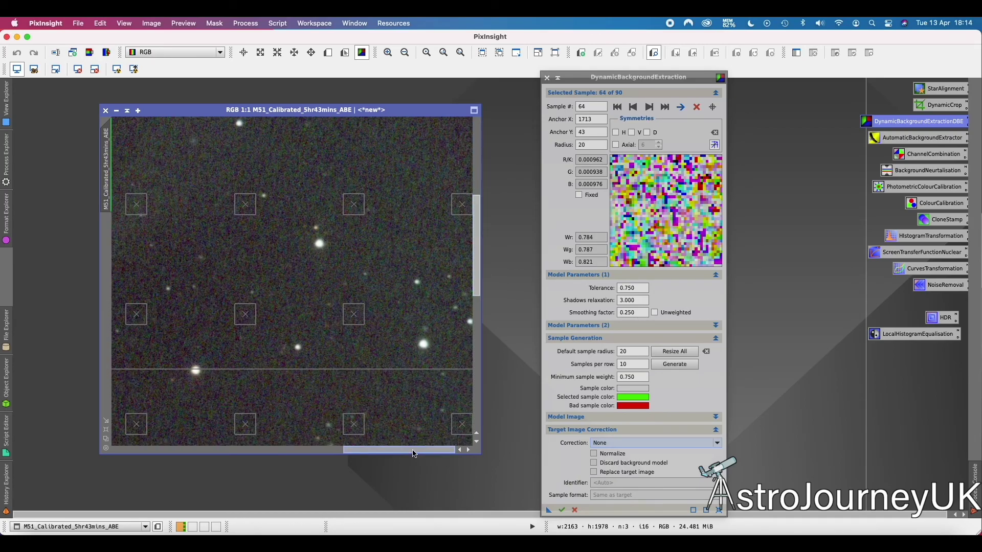
pyautogui.moveTo(415, 454); pyautogui.dragTo(325, 450)
pyautogui.moveTo(318, 324); pyautogui.dragTo(374, 325)
pyautogui.moveTo(308, 203); pyautogui.dragTo(360, 175)
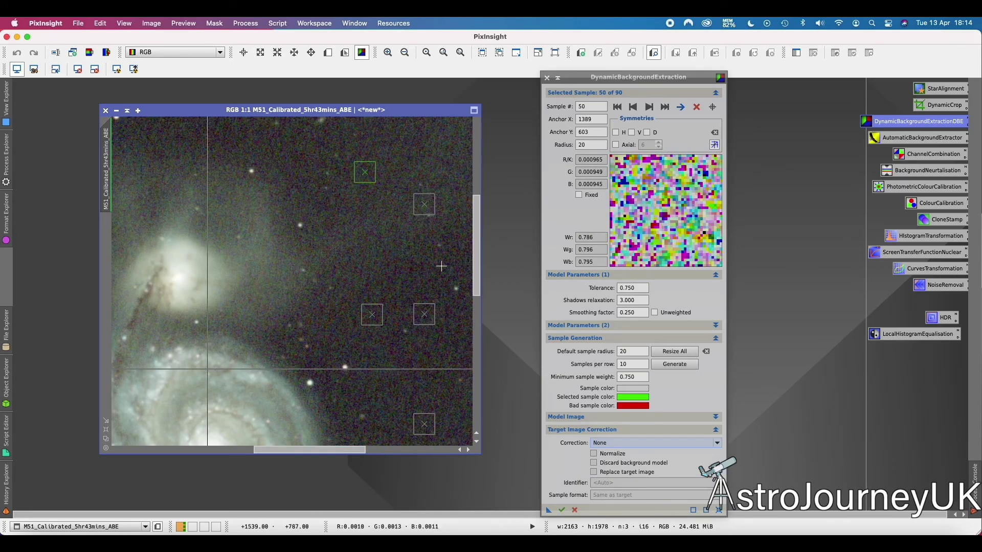
pyautogui.moveTo(434, 213); pyautogui.dragTo(453, 170)
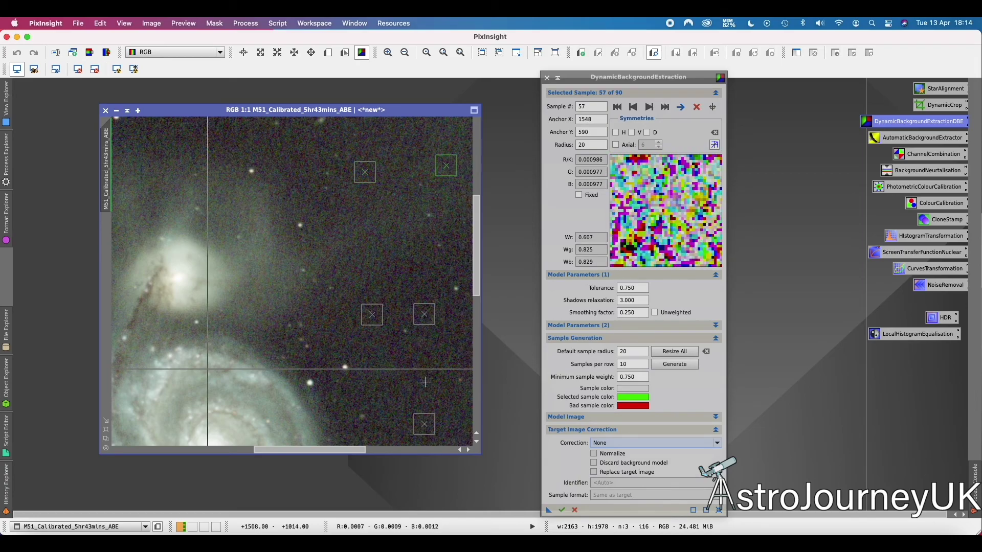
pyautogui.moveTo(322, 450); pyautogui.dragTo(200, 451)
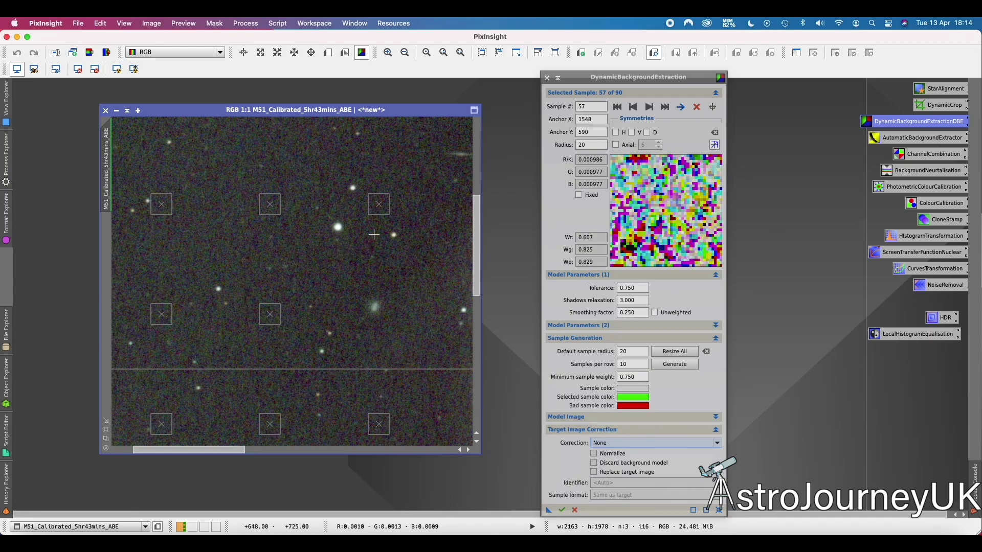
pyautogui.moveTo(376, 206); pyautogui.dragTo(373, 177)
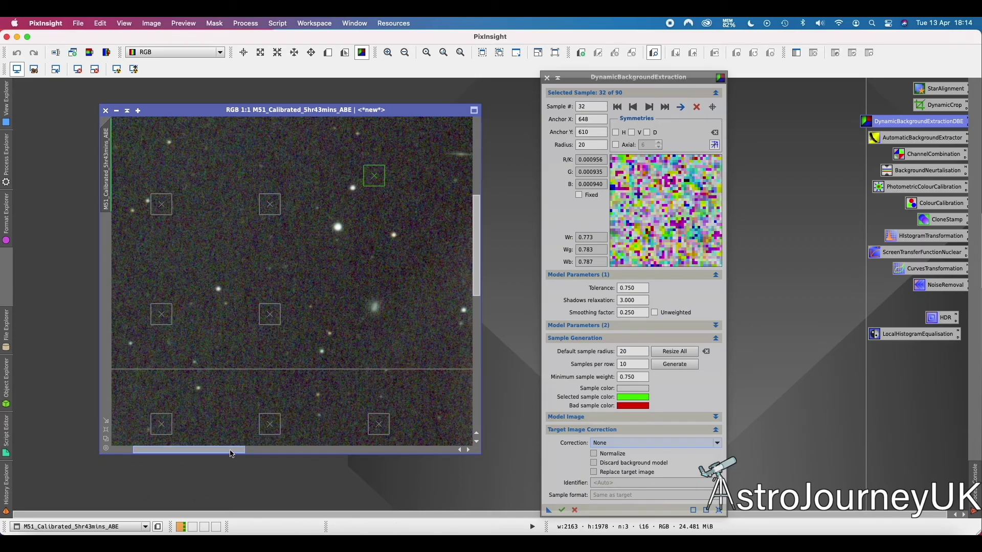
pyautogui.moveTo(240, 450); pyautogui.dragTo(220, 450)
pyautogui.moveTo(344, 216); pyautogui.dragTo(334, 203)
pyautogui.moveTo(229, 205); pyautogui.dragTo(237, 196)
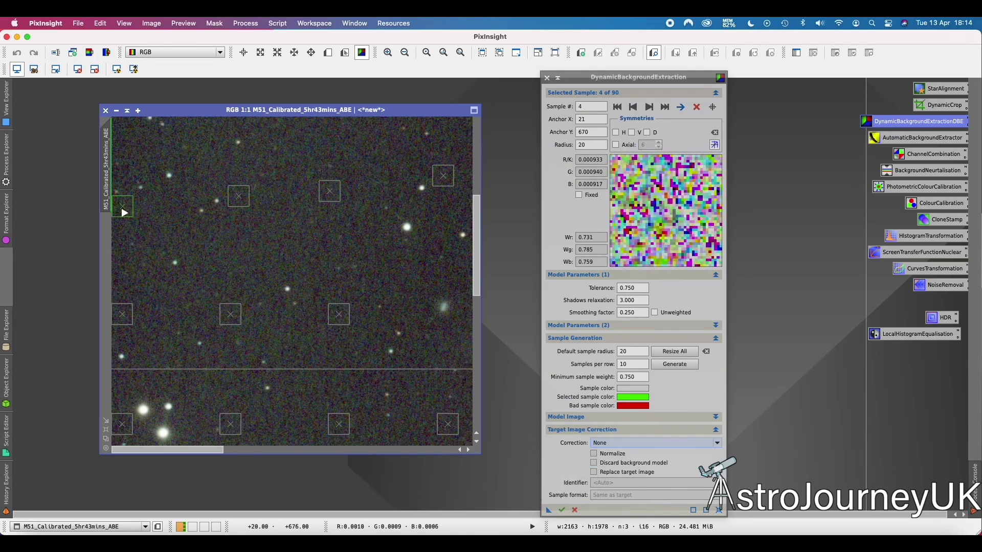
pyautogui.moveTo(122, 204); pyautogui.dragTo(131, 216)
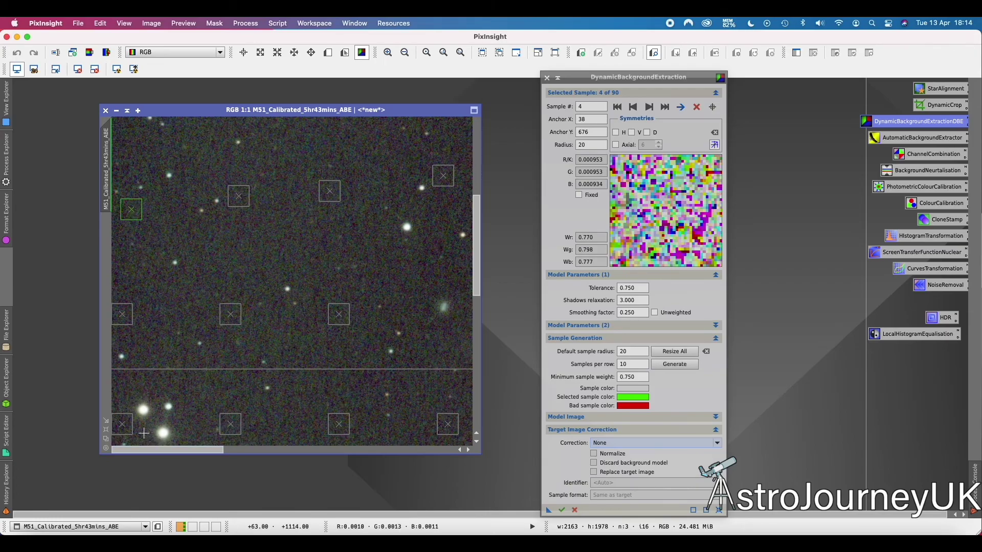
pyautogui.moveTo(184, 454); pyautogui.dragTo(416, 453)
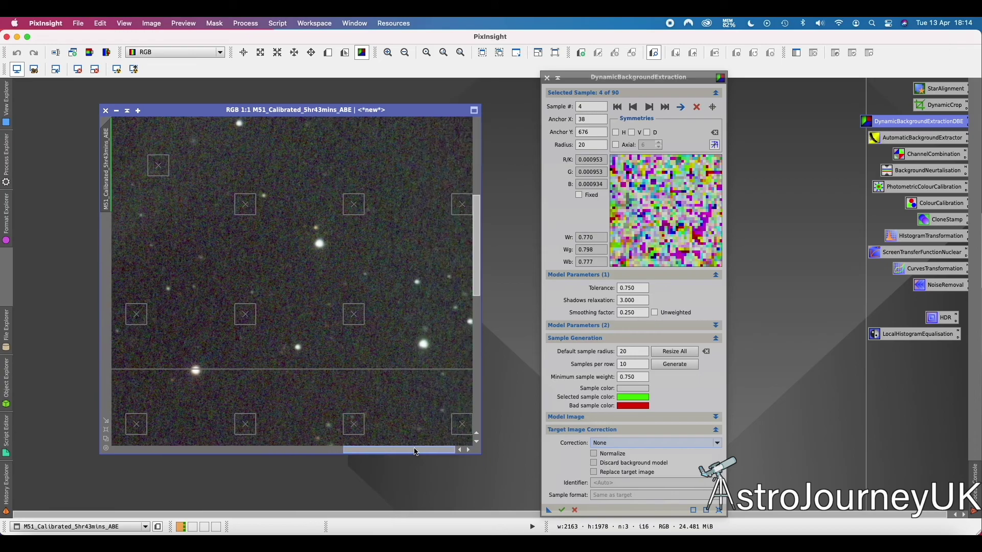
pyautogui.moveTo(480, 273); pyautogui.dragTo(480, 379)
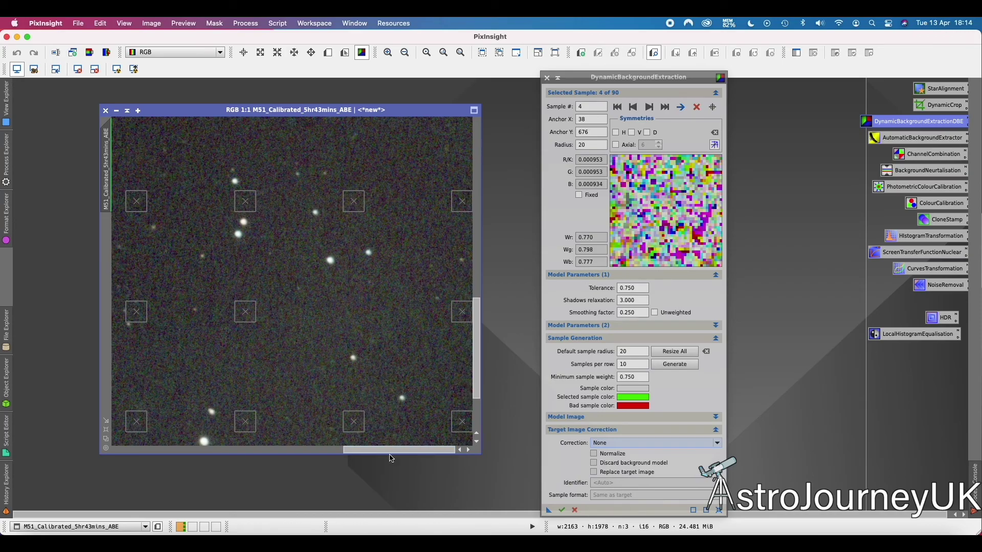
# Pan along the image edges and move samples 70, 52, 39 and 40 onto clean background sky.
pyautogui.moveTo(399, 453); pyautogui.dragTo(383, 454)
pyautogui.moveTo(293, 204); pyautogui.dragTo(312, 212)
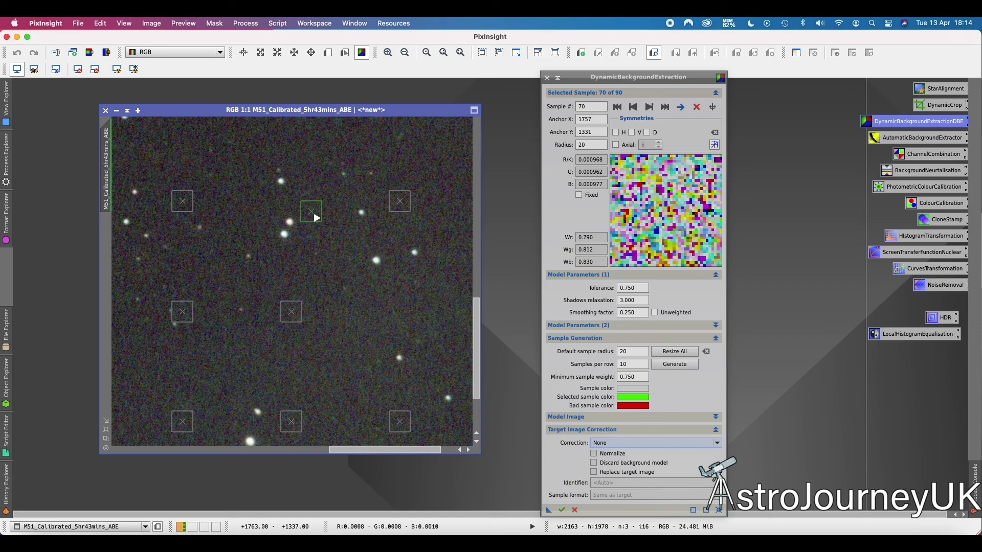
pyautogui.moveTo(409, 453); pyautogui.dragTo(352, 453)
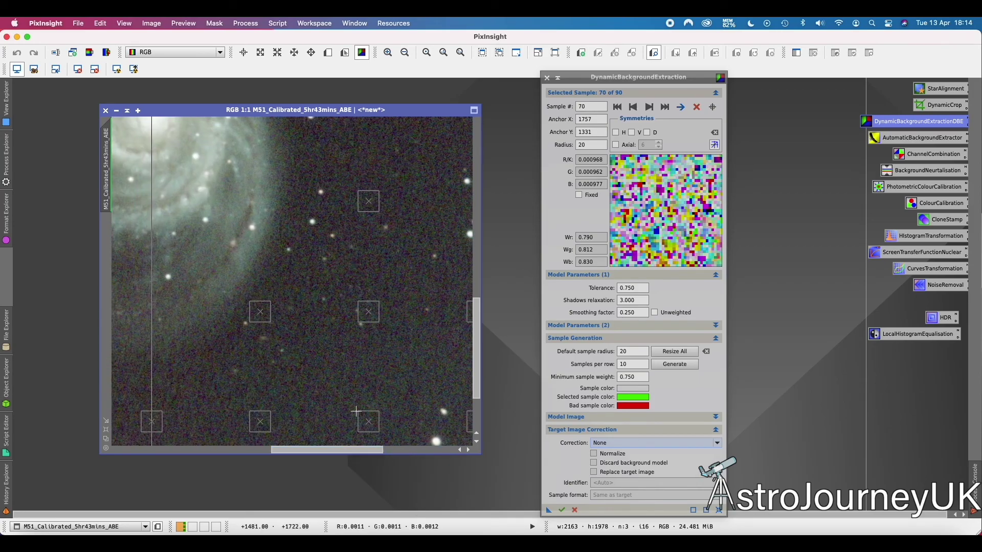
pyautogui.moveTo(368, 318); pyautogui.dragTo(383, 316)
pyautogui.moveTo(263, 317); pyautogui.dragTo(319, 349)
pyautogui.moveTo(361, 450); pyautogui.dragTo(295, 450)
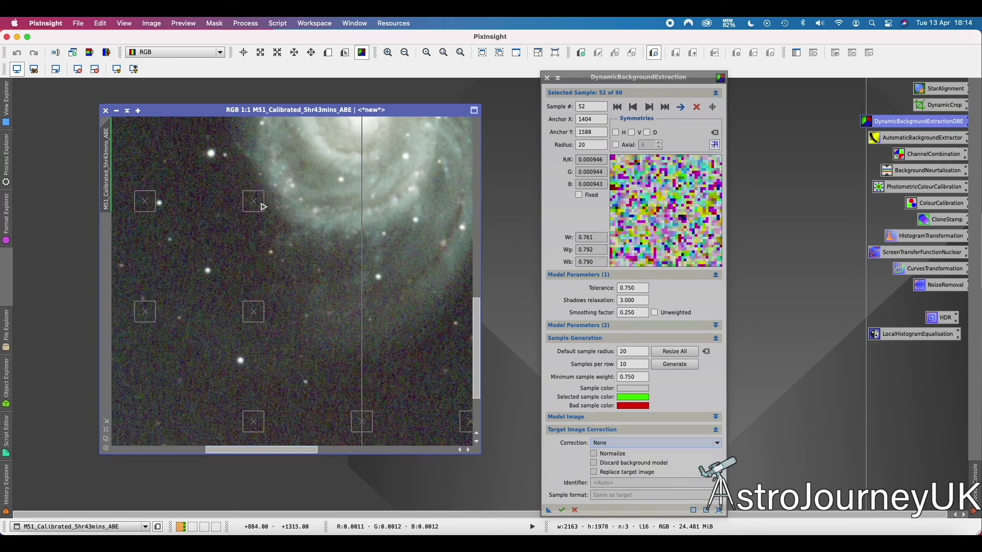
pyautogui.moveTo(264, 207); pyautogui.dragTo(183, 271)
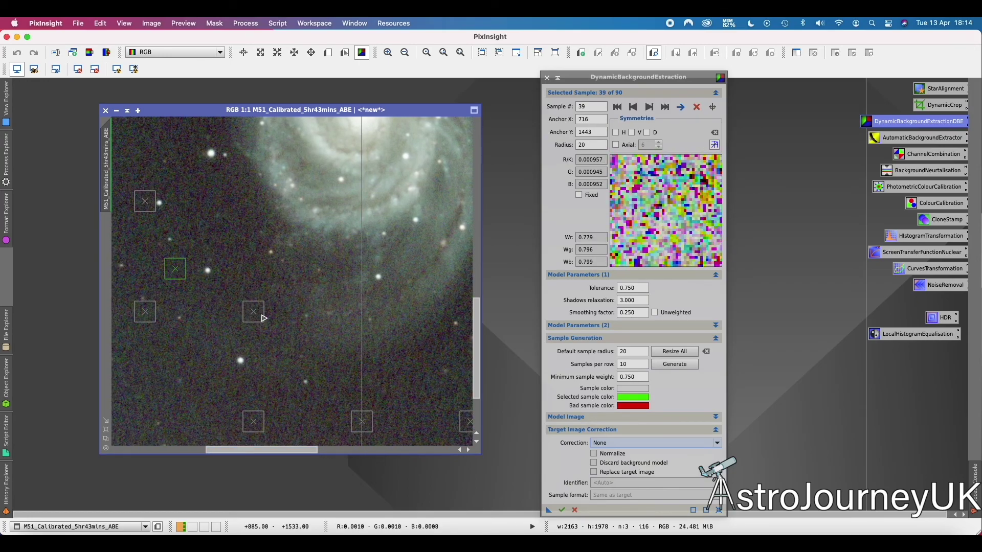
pyautogui.moveTo(265, 318); pyautogui.dragTo(208, 407)
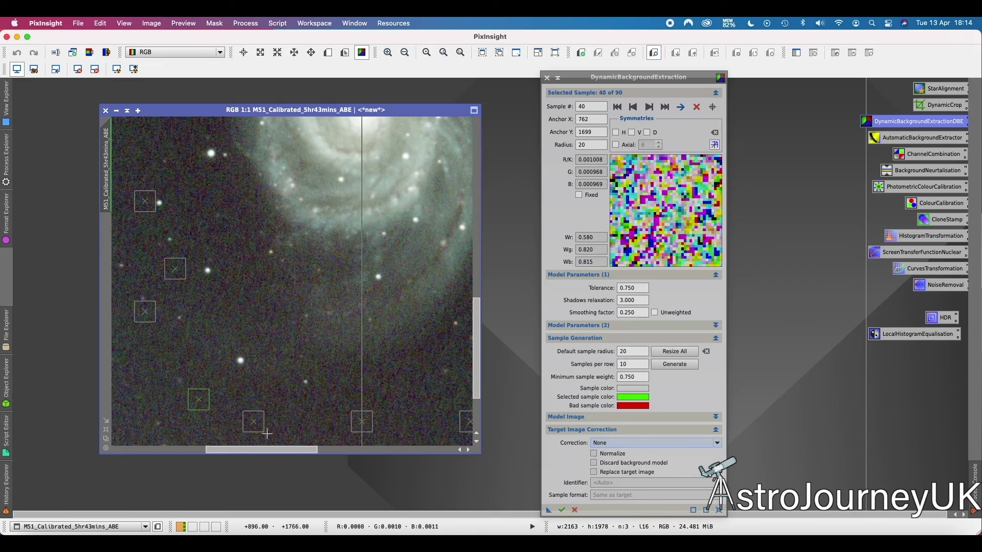
pyautogui.hscroll(-5, 266, 434)
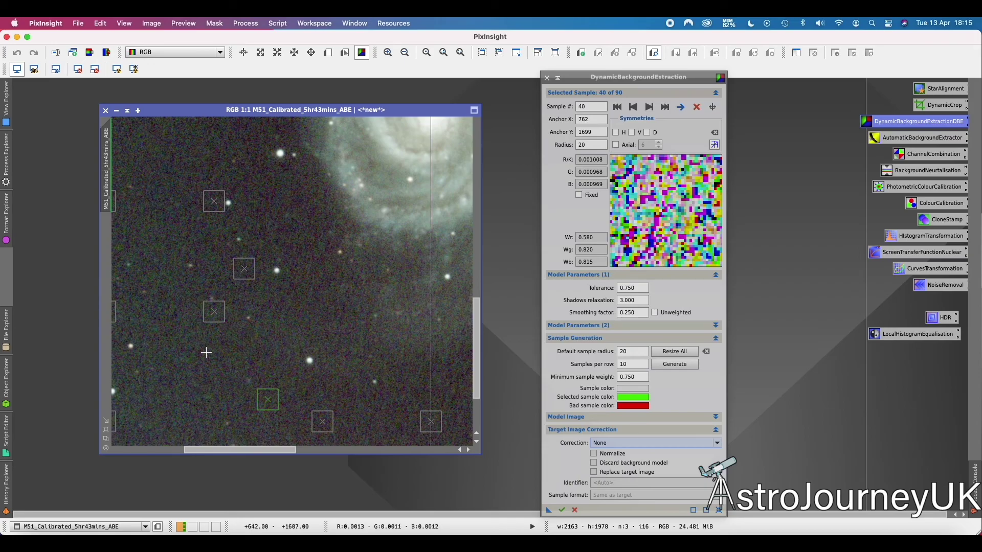
pyautogui.moveTo(221, 320); pyautogui.dragTo(230, 332)
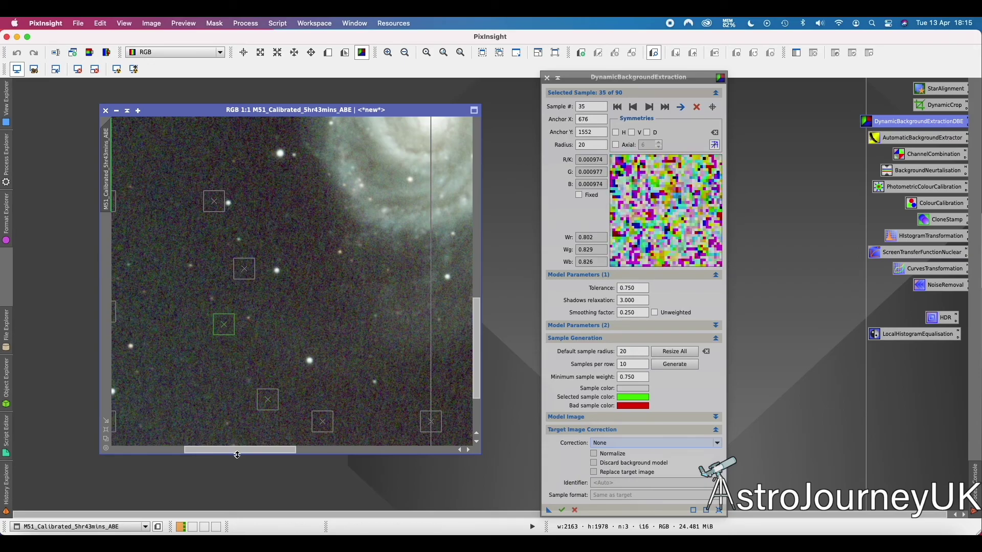
pyautogui.moveTo(243, 450); pyautogui.dragTo(172, 455)
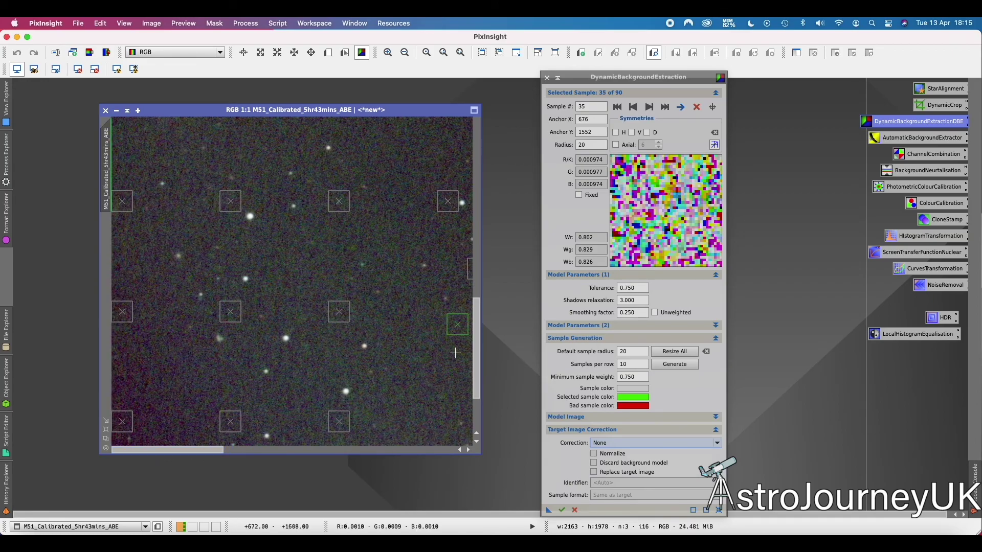
pyautogui.moveTo(477, 320); pyautogui.dragTo(477, 349)
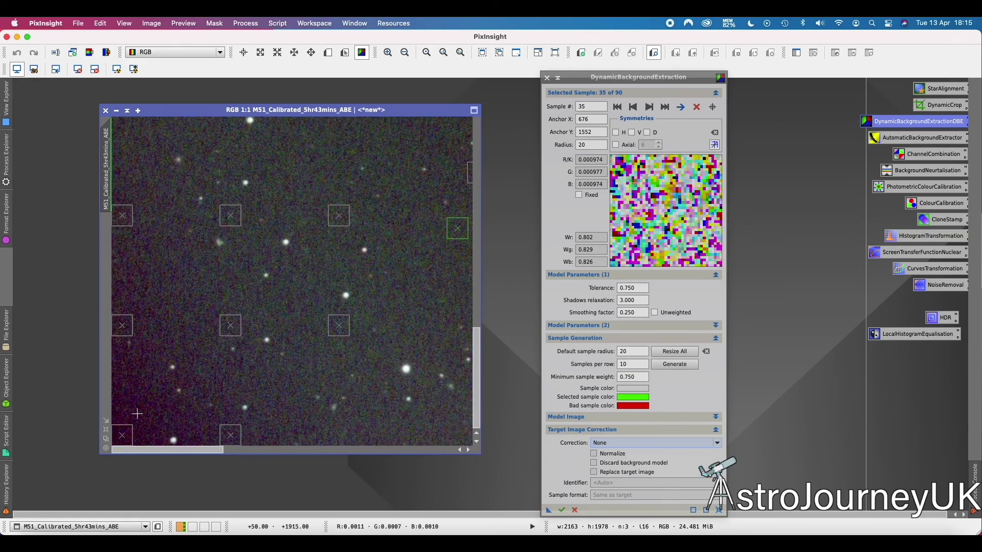
pyautogui.moveTo(179, 455); pyautogui.dragTo(399, 455)
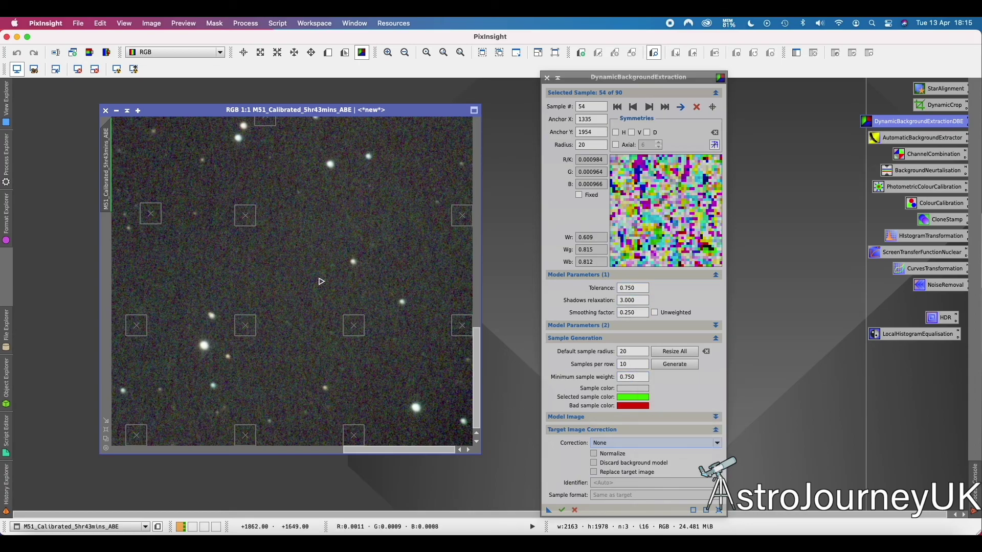
# With the whole frame in view, move three samples to nearby star-free background spots.
pyautogui.press('super+shift+z')
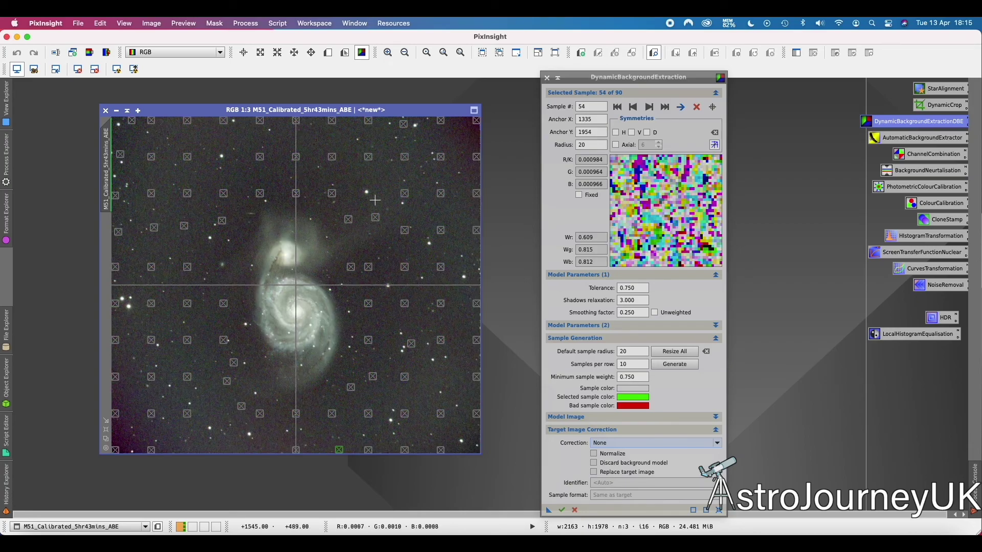
pyautogui.moveTo(348, 221); pyautogui.dragTo(389, 197)
pyautogui.moveTo(352, 273); pyautogui.dragTo(359, 288)
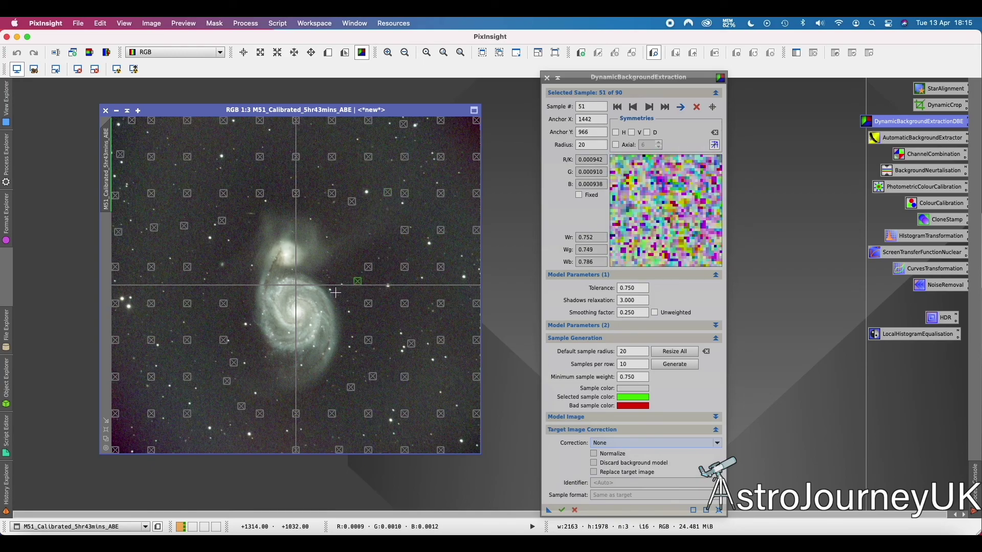
pyautogui.moveTo(230, 386); pyautogui.dragTo(215, 328)
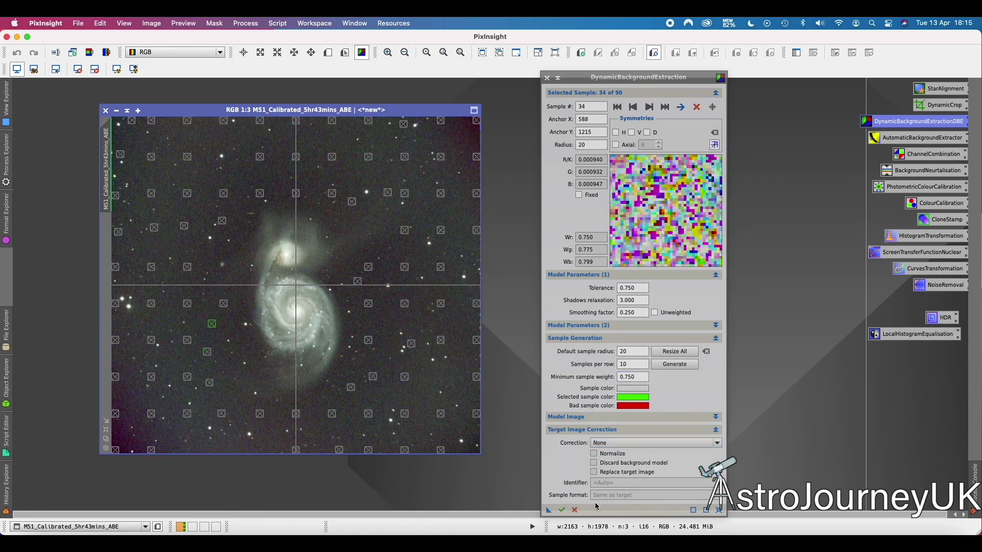
# Execute DBE with Subtraction correction and auto-stretch the resulting background model.
pyautogui.click(618, 443)
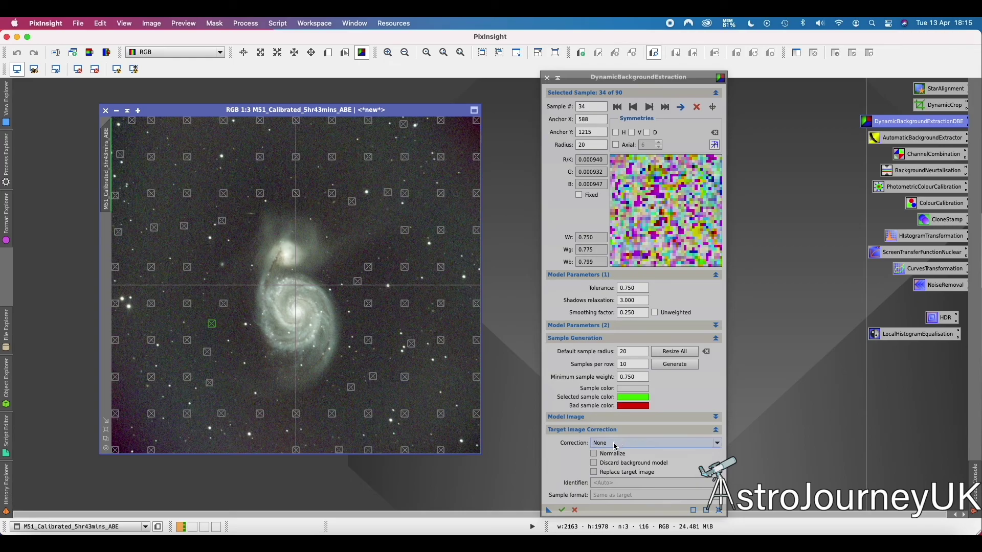
pyautogui.click(621, 462)
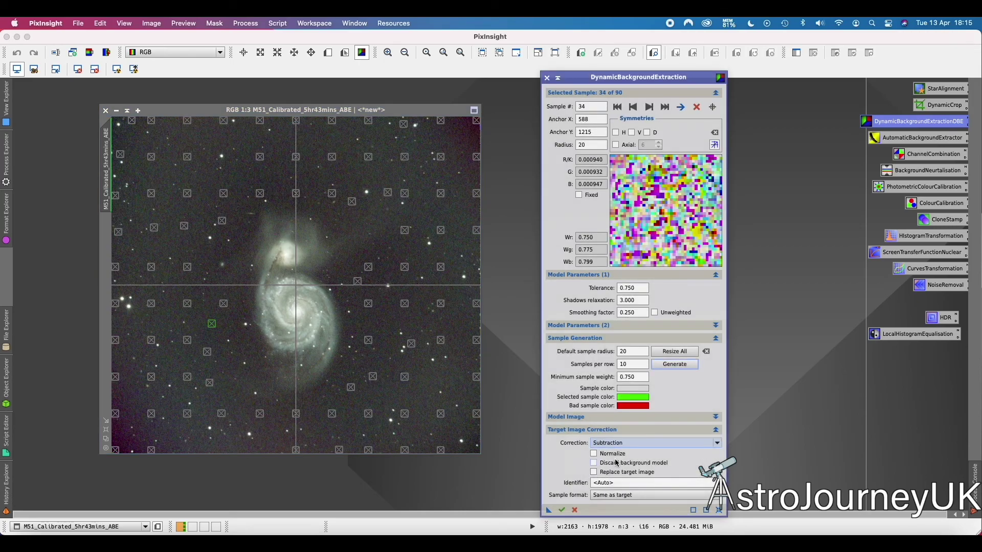
pyautogui.click(645, 443)
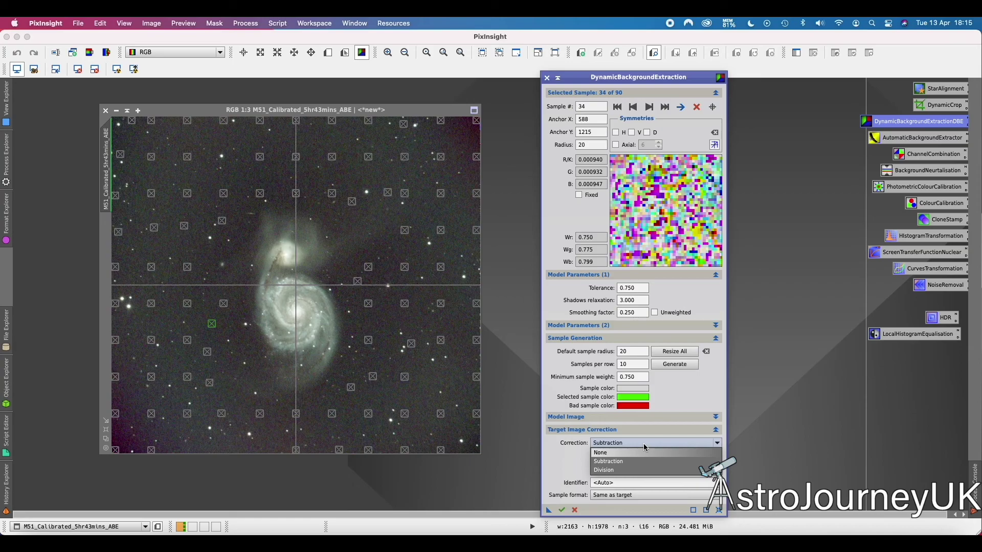
pyautogui.click(585, 459)
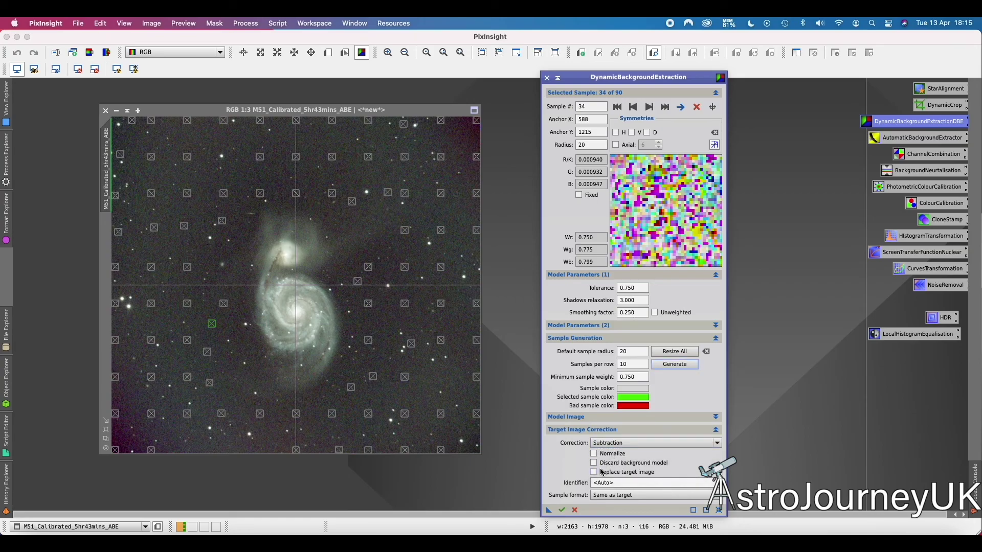
pyautogui.click(562, 510)
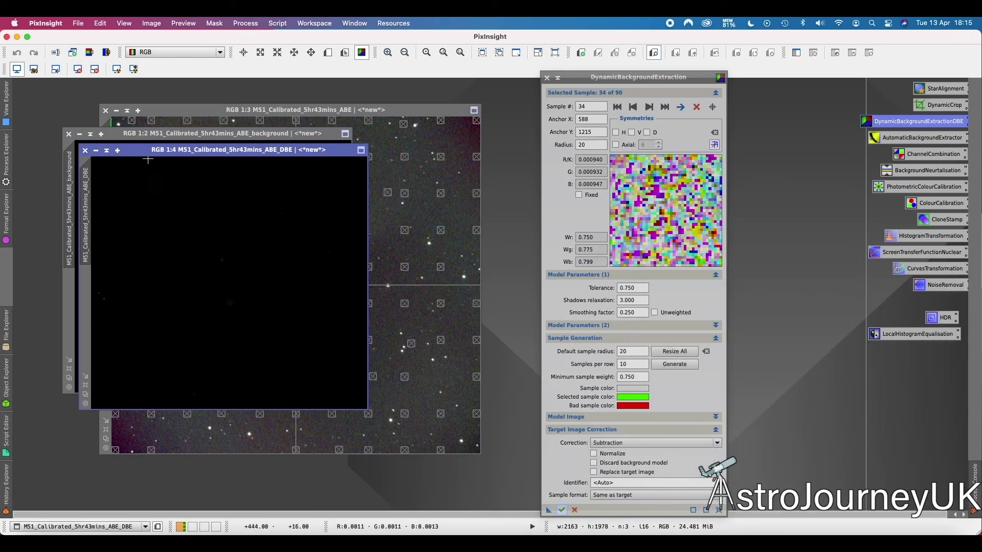
pyautogui.moveTo(164, 152); pyautogui.dragTo(233, 166)
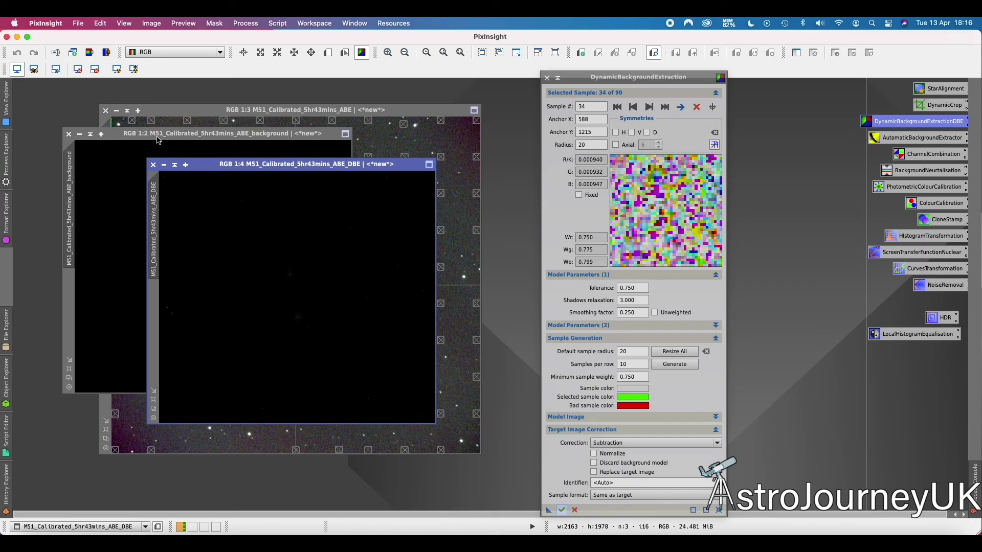
pyautogui.click(184, 134)
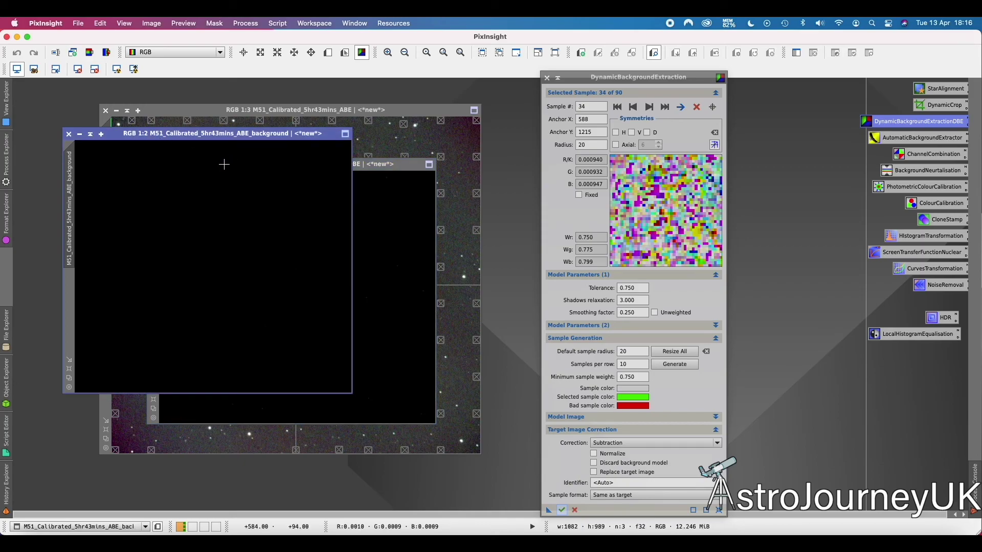
pyautogui.click(117, 69)
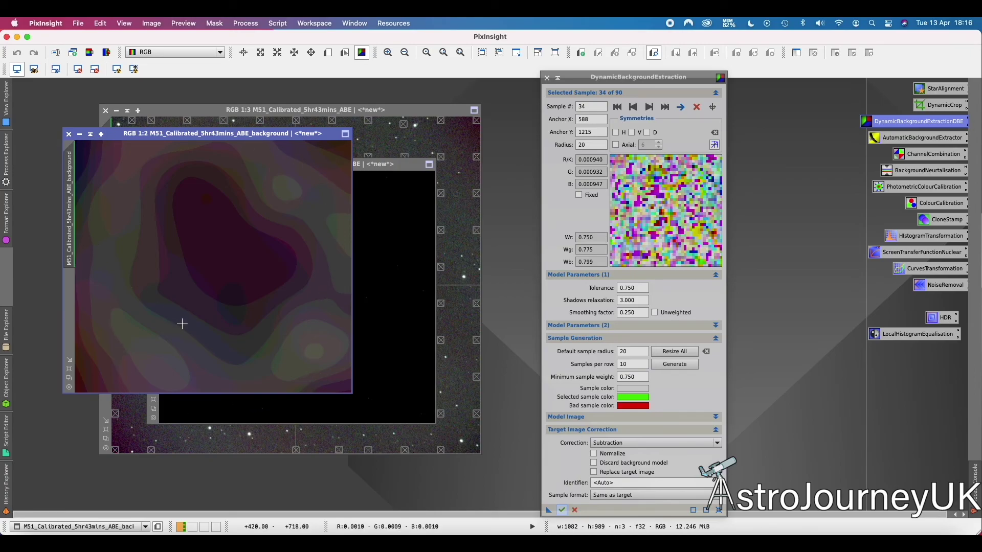
# Close the background model and auto-stretch the DBE-corrected image at 1:3 zoom.
pyautogui.click(68, 135)
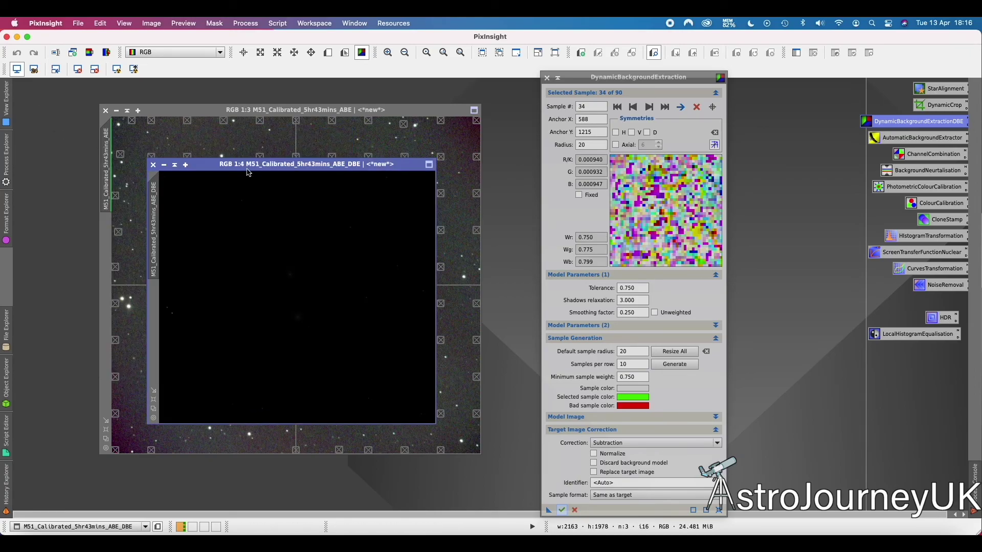
pyautogui.click(117, 70)
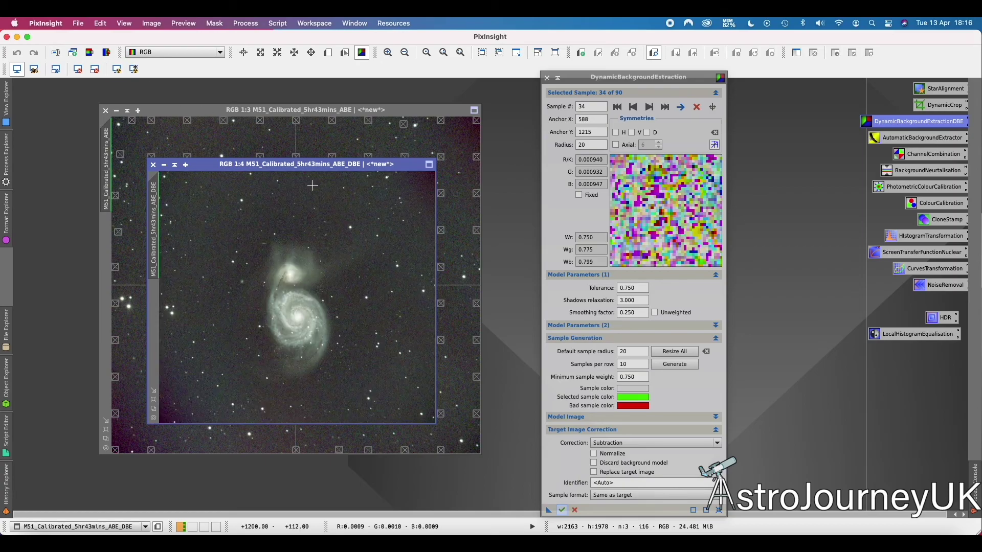
pyautogui.press('super+plus')
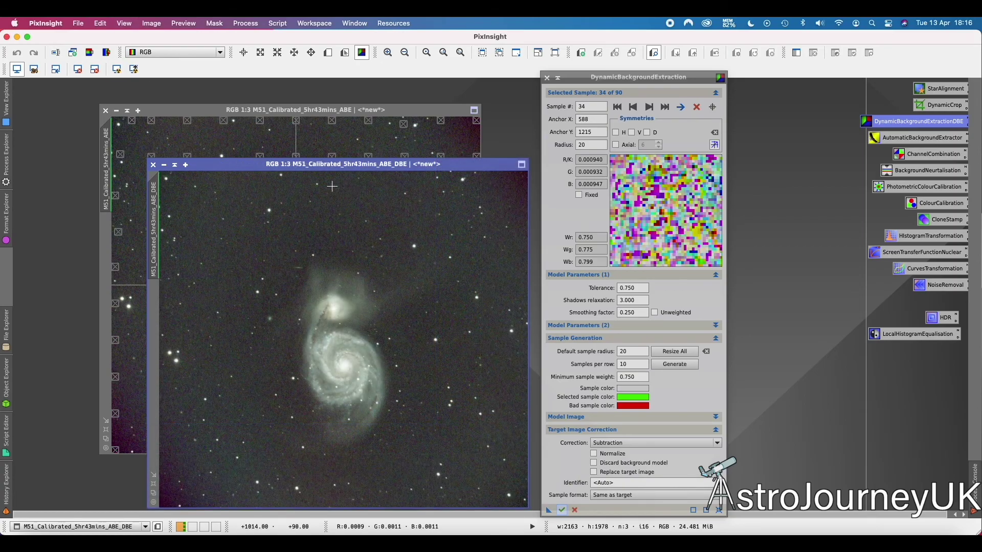
pyautogui.moveTo(305, 162); pyautogui.dragTo(439, 101)
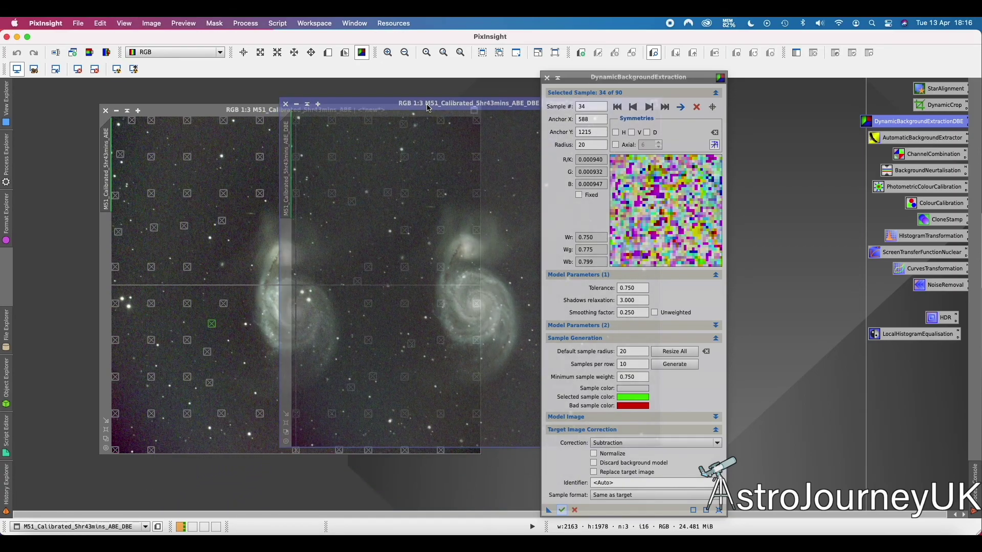
pyautogui.click(548, 78)
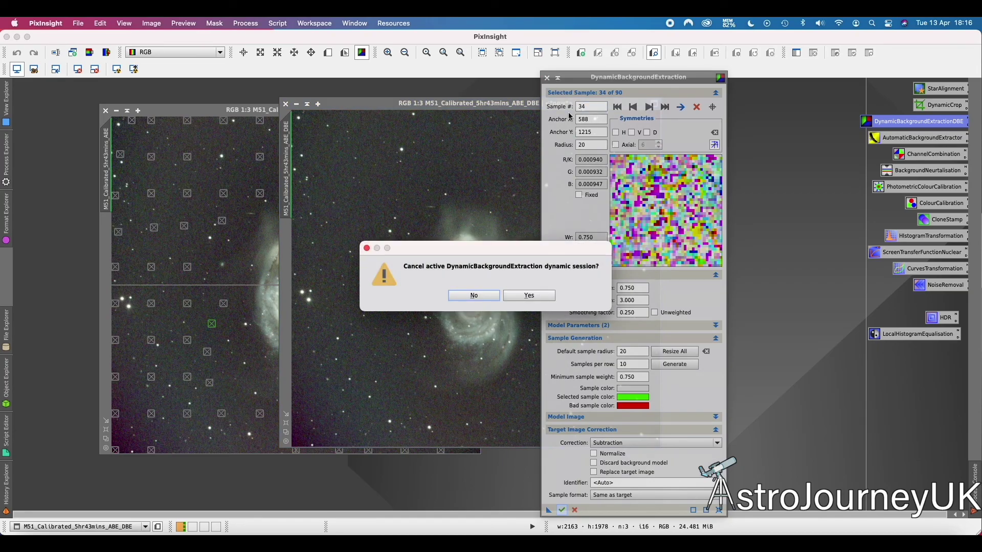
# Close the DBE tool, confirming cancellation, and close the ABE image, leaving only the DBE result.
pyautogui.click(481, 296)
pyautogui.click(558, 78)
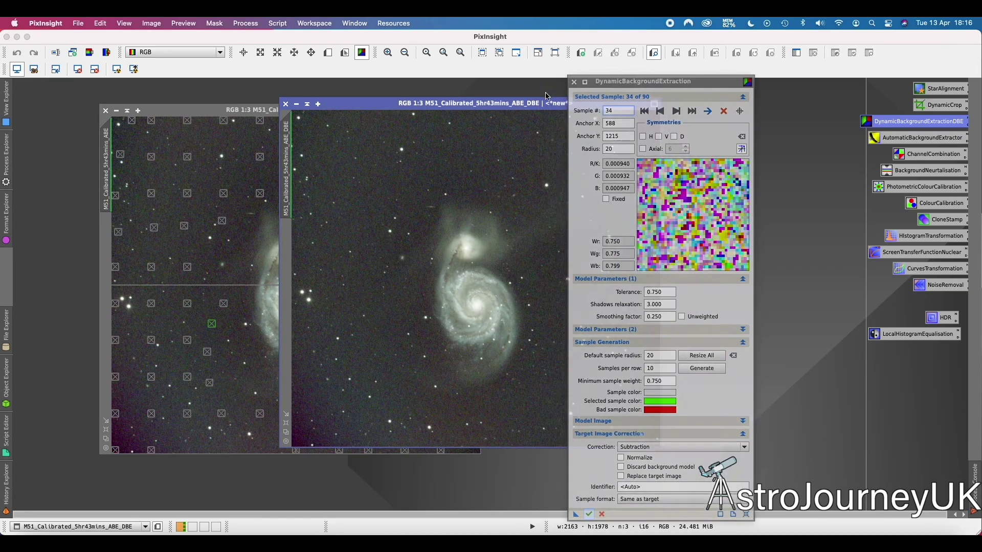
pyautogui.moveTo(532, 107); pyautogui.dragTo(710, 113)
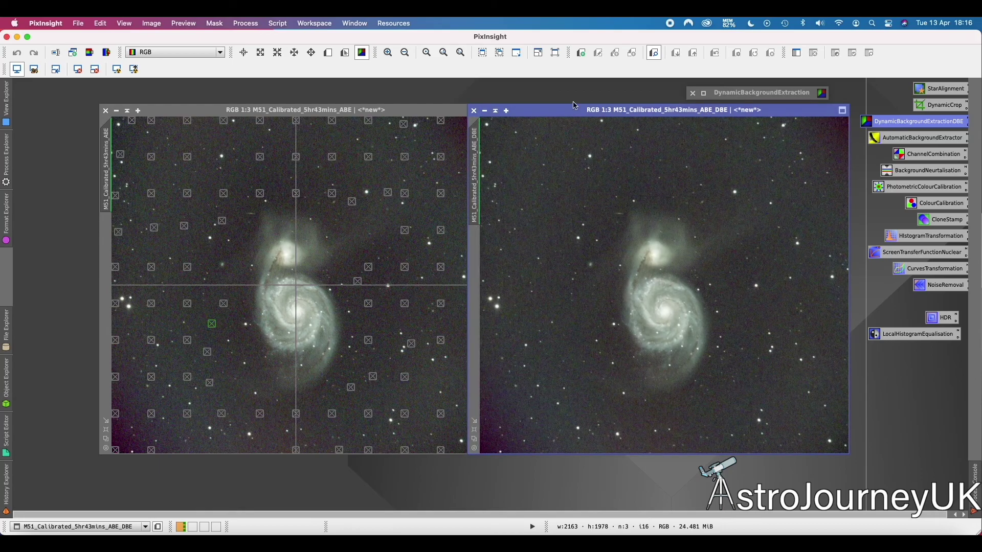
pyautogui.moveTo(418, 115); pyautogui.dragTo(387, 115)
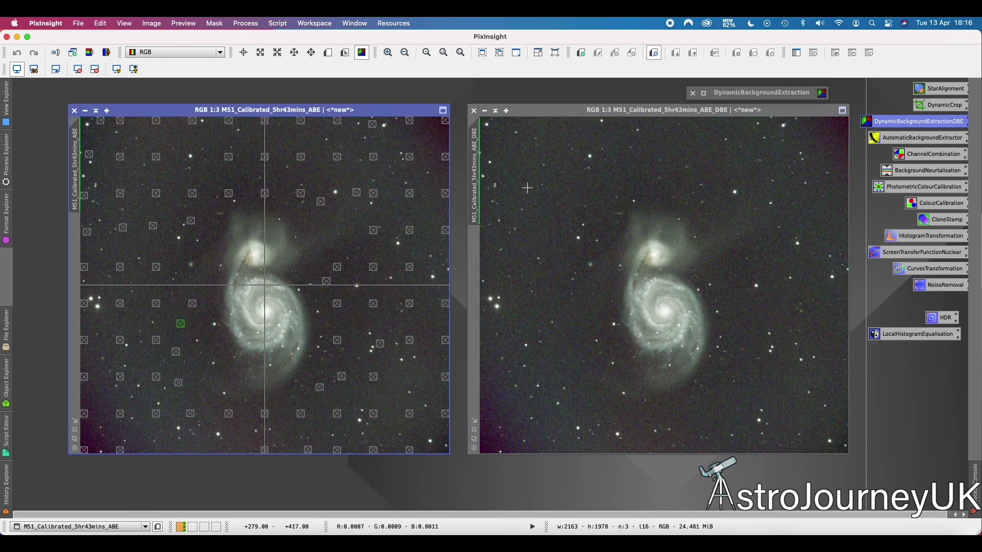
pyautogui.click(723, 97)
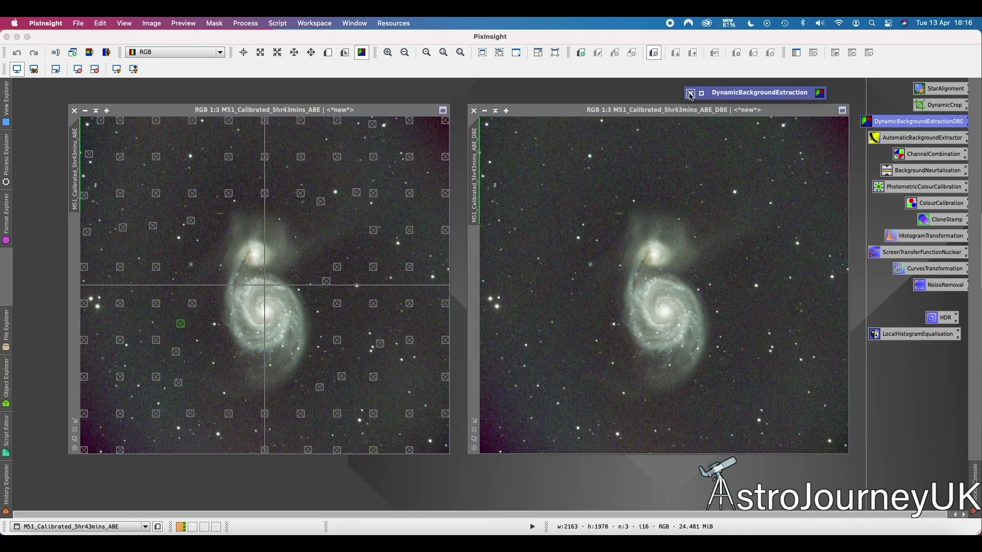
pyautogui.click(691, 96)
pyautogui.click(529, 296)
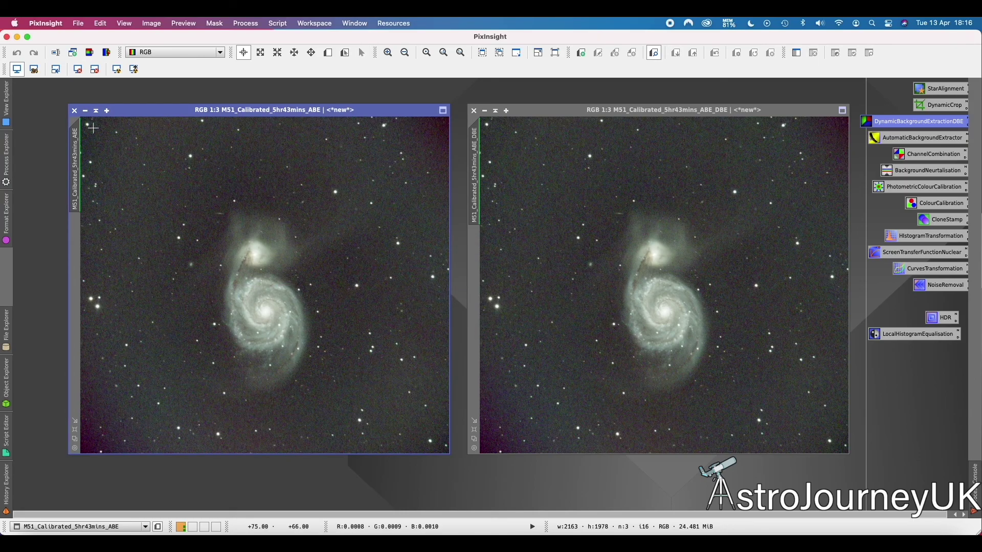
pyautogui.click(74, 111)
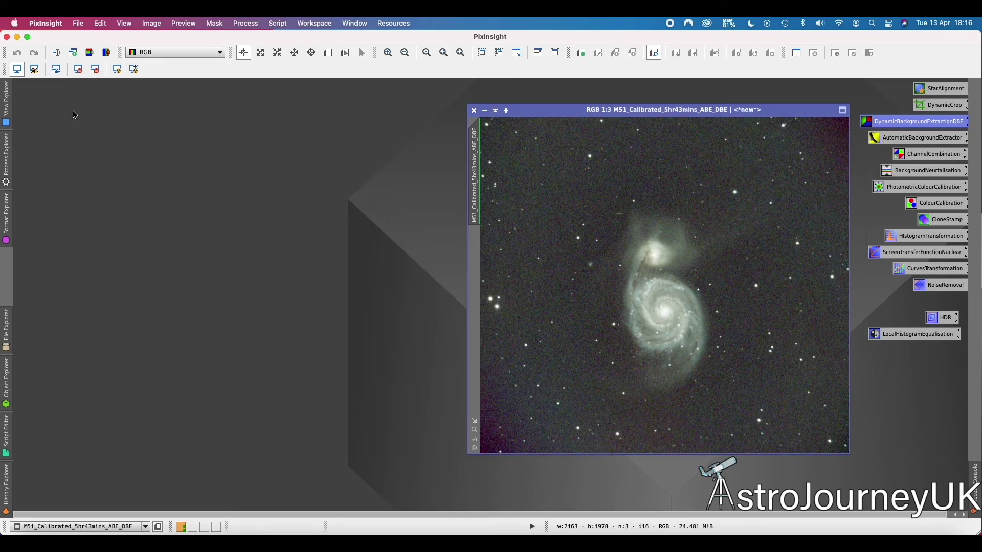
pyautogui.moveTo(572, 110); pyautogui.dragTo(328, 111)
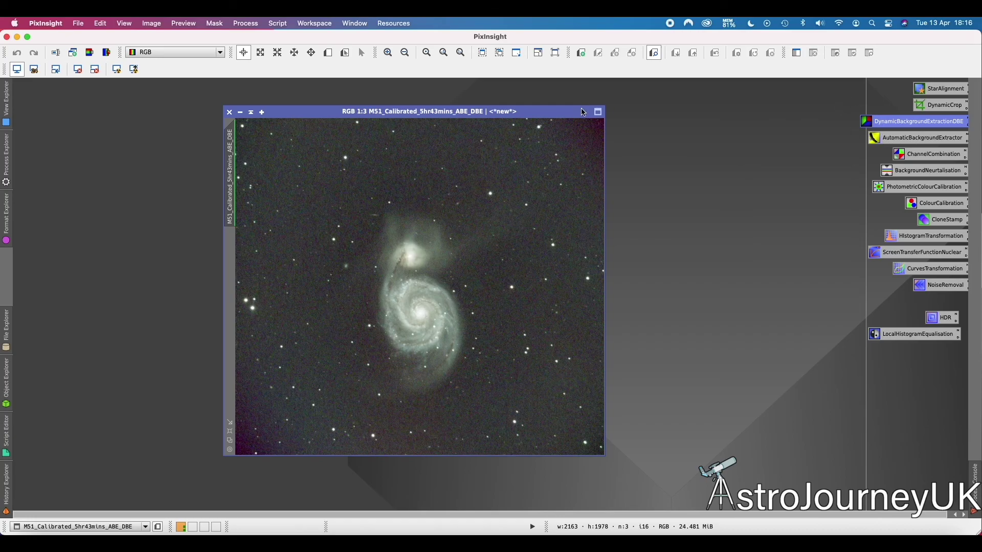
# Open AutomaticBackgroundExtractor with box size 8, box separation 8 and Subtraction correction.
pyautogui.moveTo(583, 112); pyautogui.dragTo(486, 116)
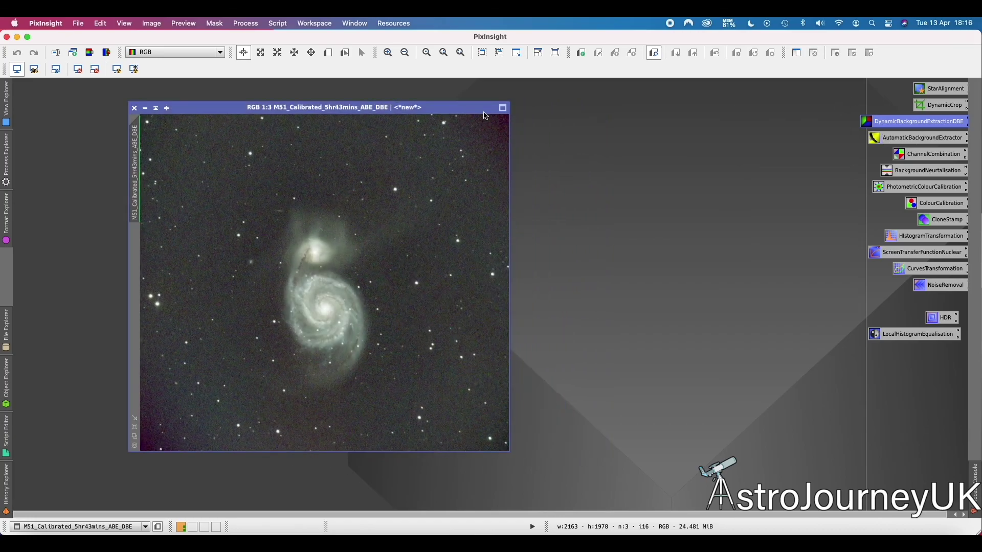
pyautogui.doubleClick(916, 137)
pyautogui.moveTo(720, 147); pyautogui.dragTo(684, 141)
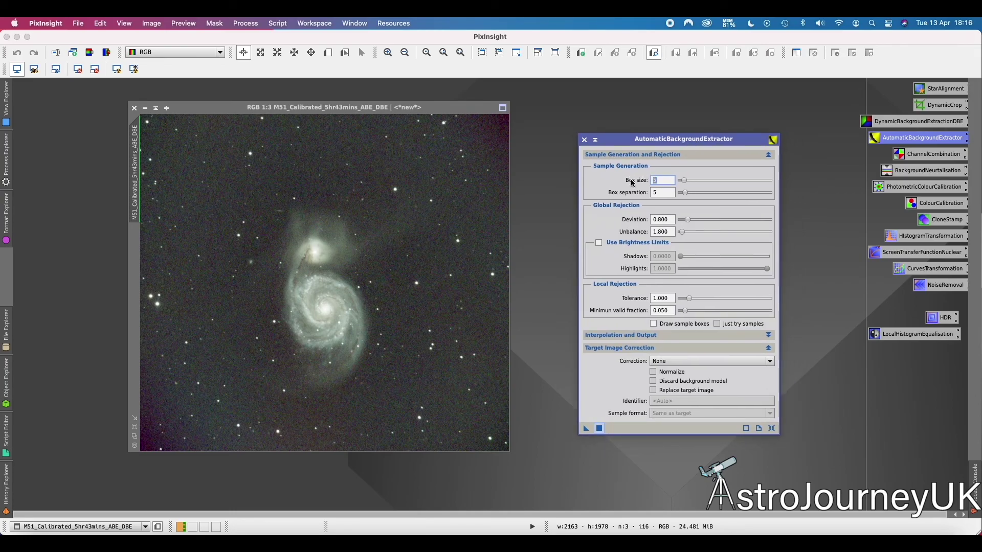
pyautogui.write('8')
pyautogui.press('Tab')
pyautogui.write('8')
pyautogui.press('Tab')
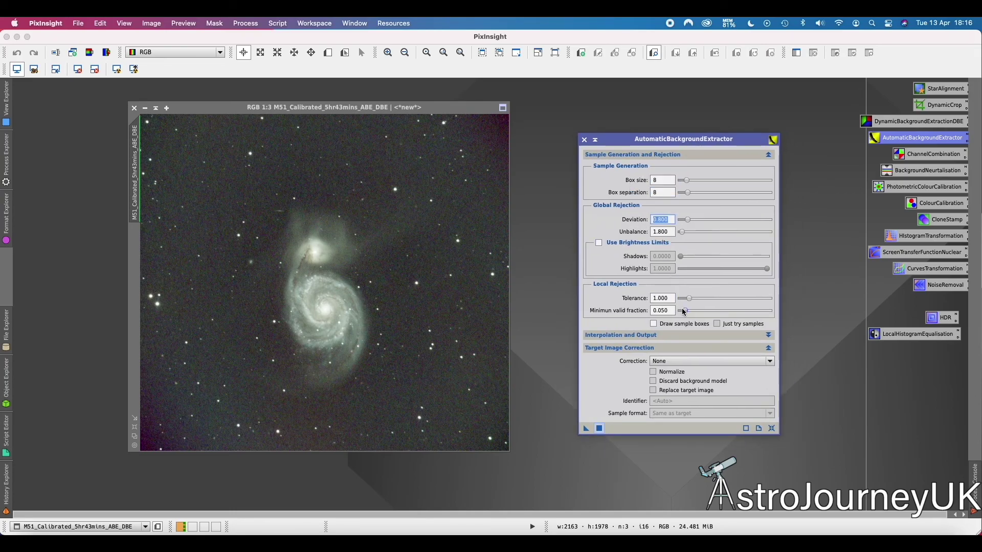
pyautogui.click(701, 362)
pyautogui.click(684, 376)
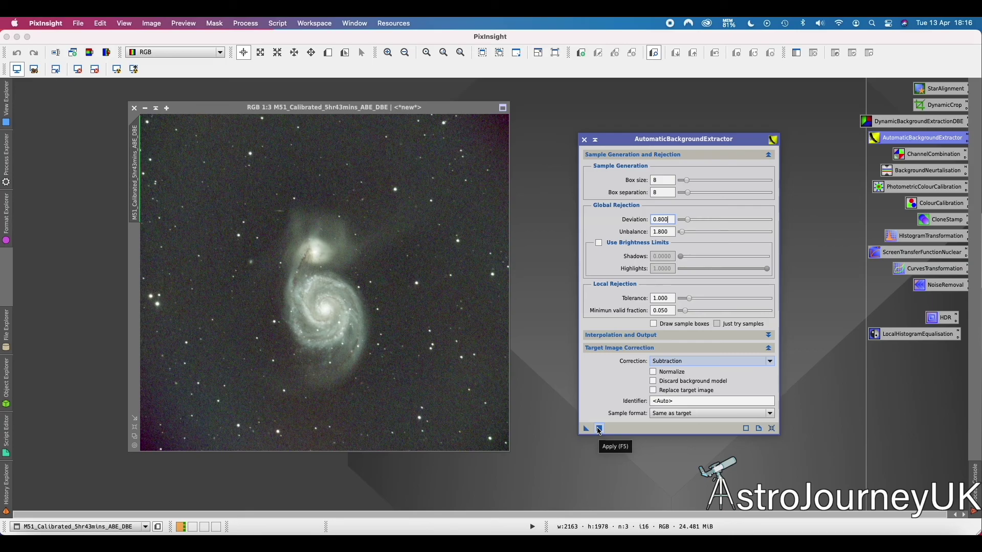
# Apply ABE to the M51 image, stretch the background model to inspect it, then close it.
pyautogui.moveTo(586, 429); pyautogui.dragTo(342, 290)
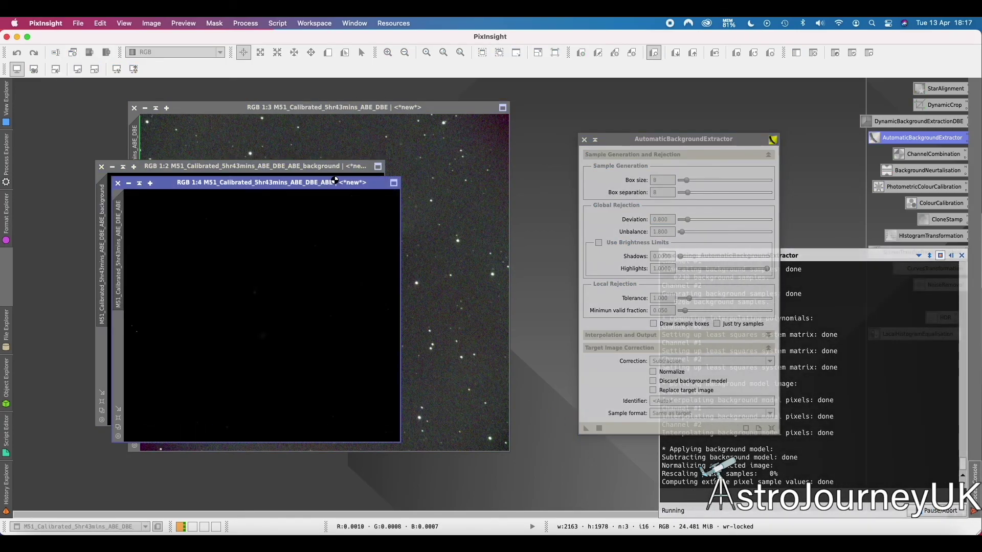
pyautogui.moveTo(302, 185); pyautogui.dragTo(411, 210)
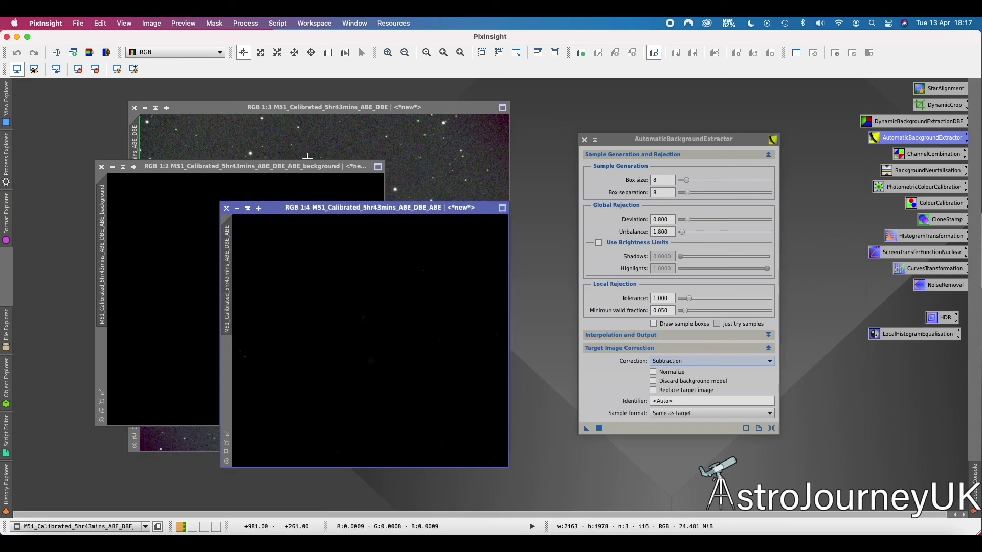
pyautogui.click(335, 167)
pyautogui.click(117, 69)
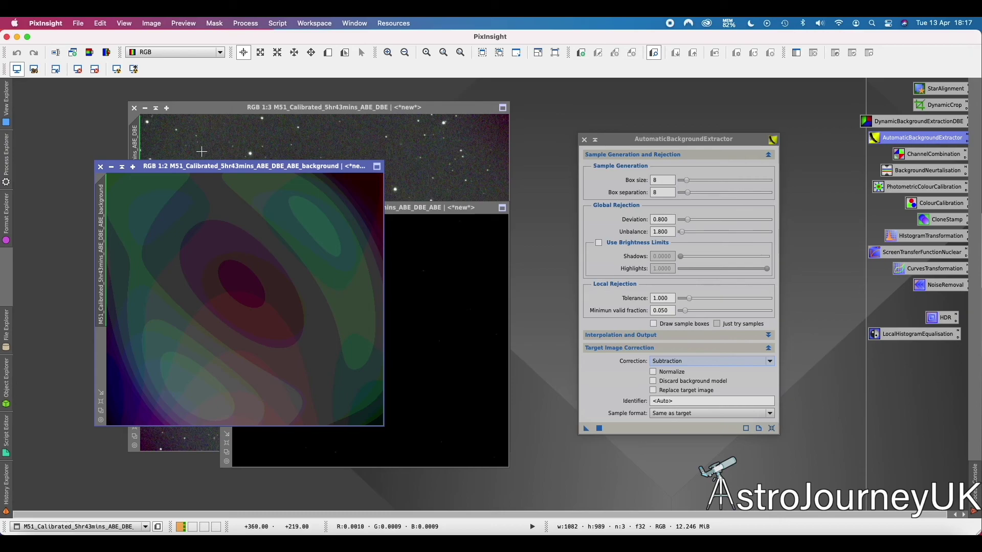
pyautogui.click(99, 168)
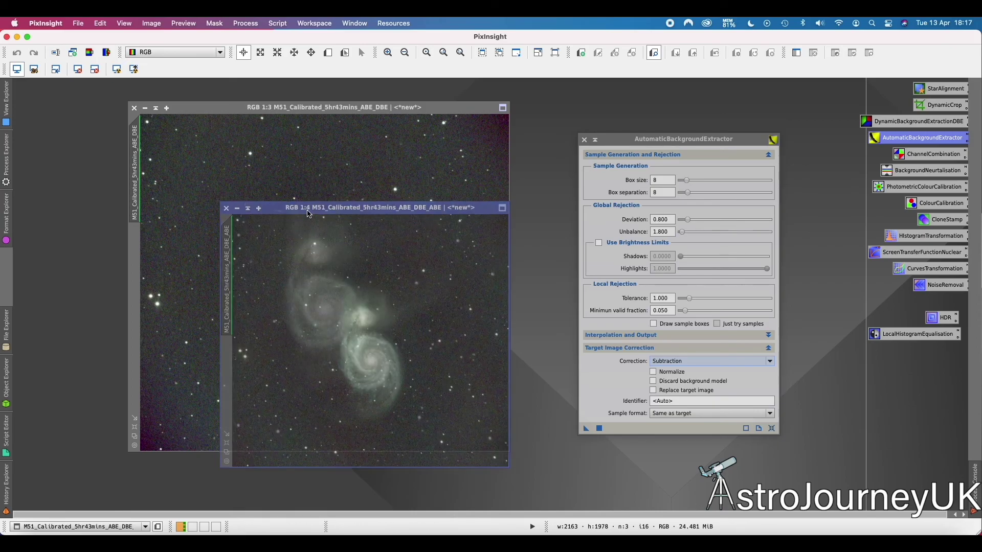
# Place the stretched ABE result beside the DBE image at matching zoom and shade the ABE dialog.
pyautogui.moveTo(333, 208); pyautogui.dragTo(559, 129)
pyautogui.moveTo(409, 106); pyautogui.dragTo(301, 103)
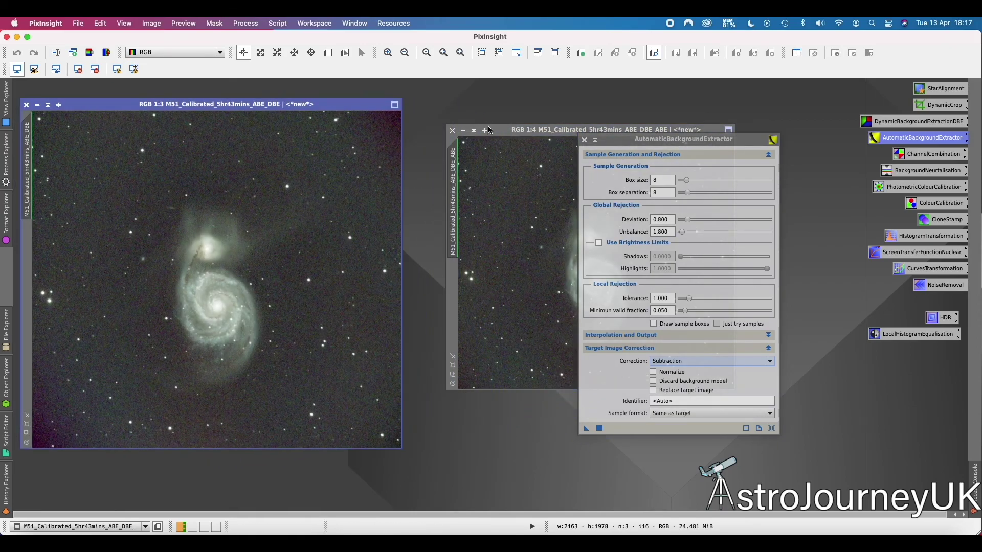
pyautogui.moveTo(515, 135); pyautogui.dragTo(471, 110)
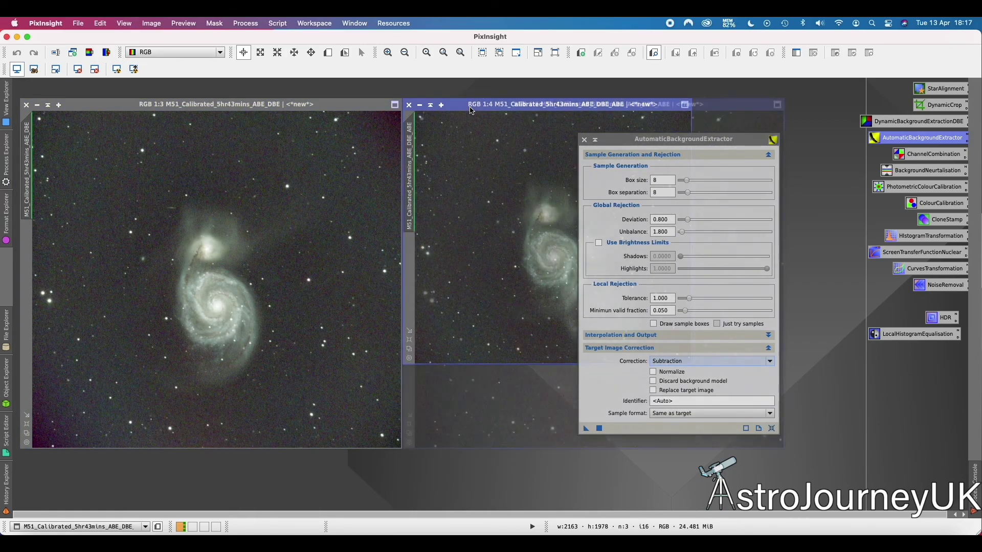
pyautogui.press('super+plus')
pyautogui.click(595, 141)
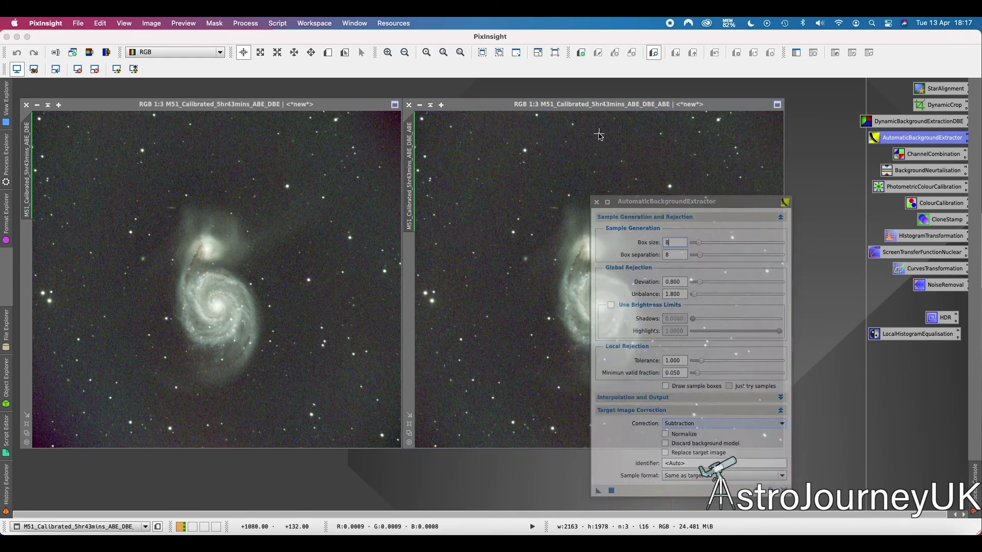
pyautogui.moveTo(658, 293)
pyautogui.mouseDown()
pyautogui.moveTo(509, 450)
pyautogui.moveTo(494, 486)
pyautogui.mouseUp()
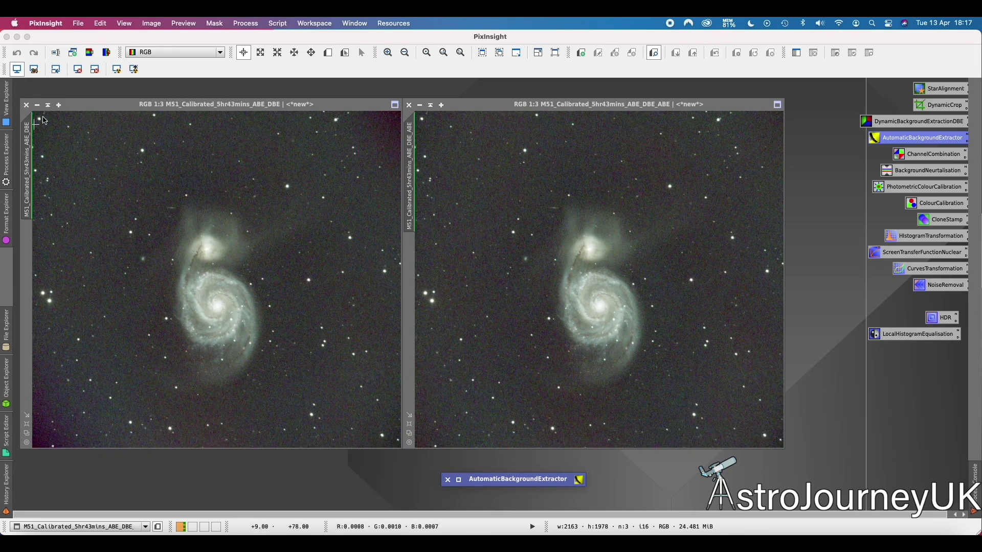
# Close the older DBE image and the ABE dialog, moving the ABE image left.
pyautogui.click(21, 105)
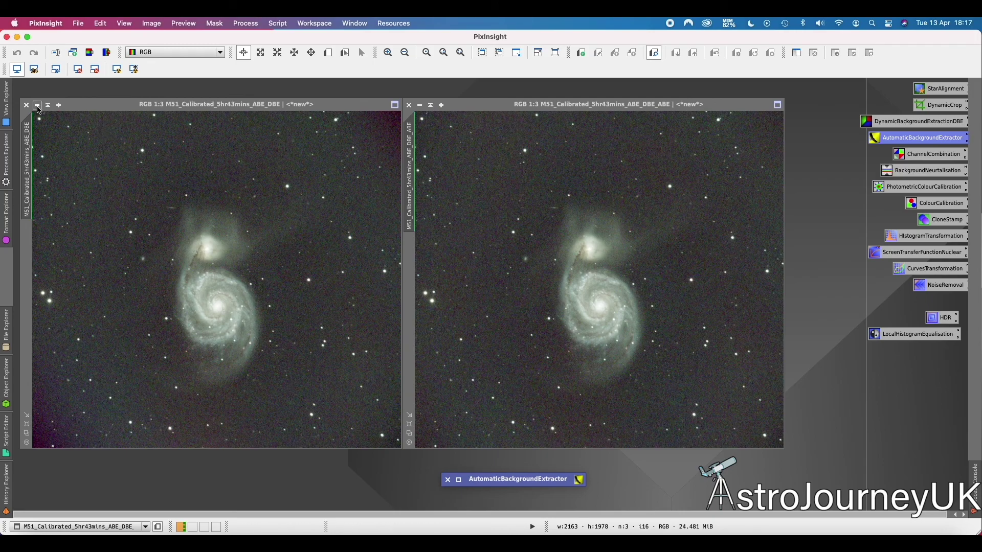
pyautogui.click(26, 105)
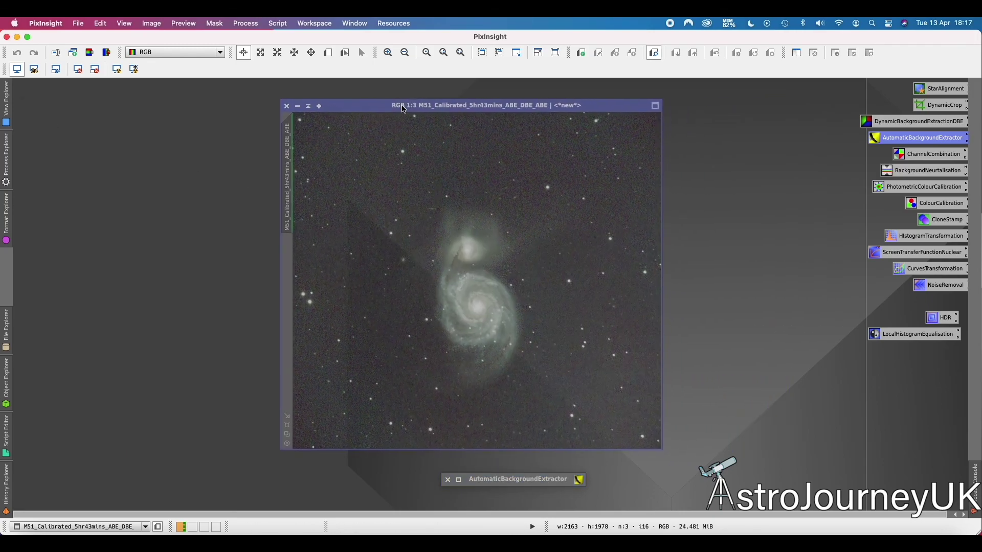
pyautogui.click(448, 479)
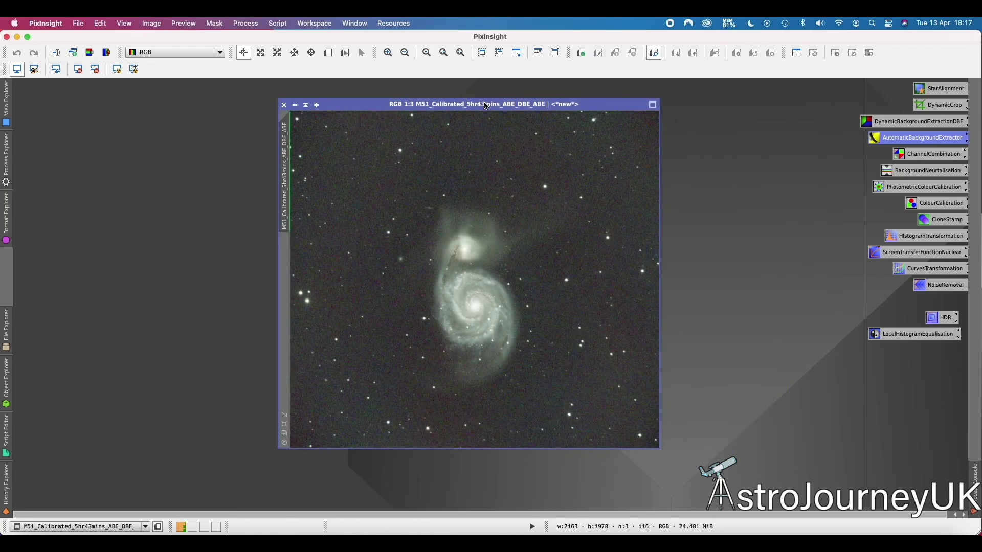
pyautogui.moveTo(483, 108); pyautogui.dragTo(383, 113)
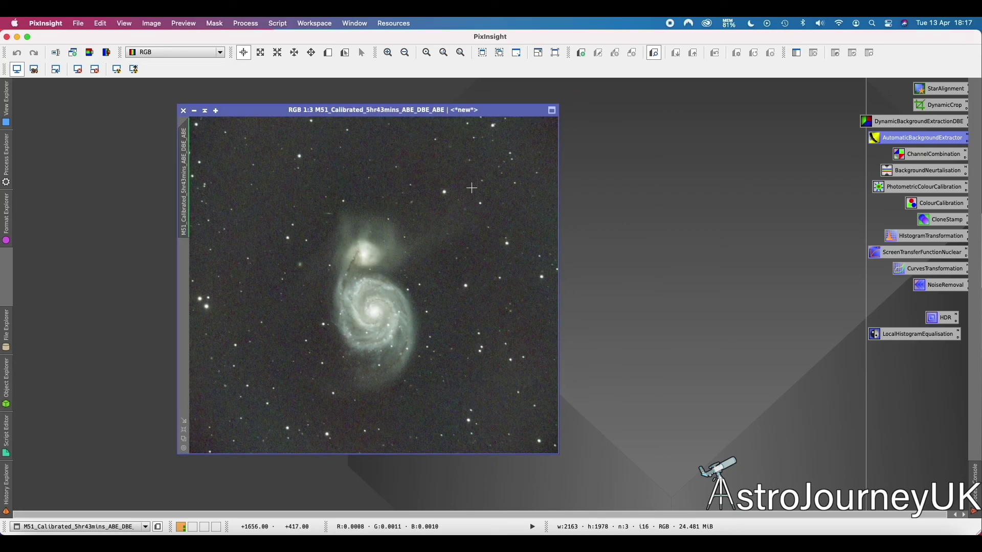
pyautogui.moveTo(409, 110); pyautogui.dragTo(375, 96)
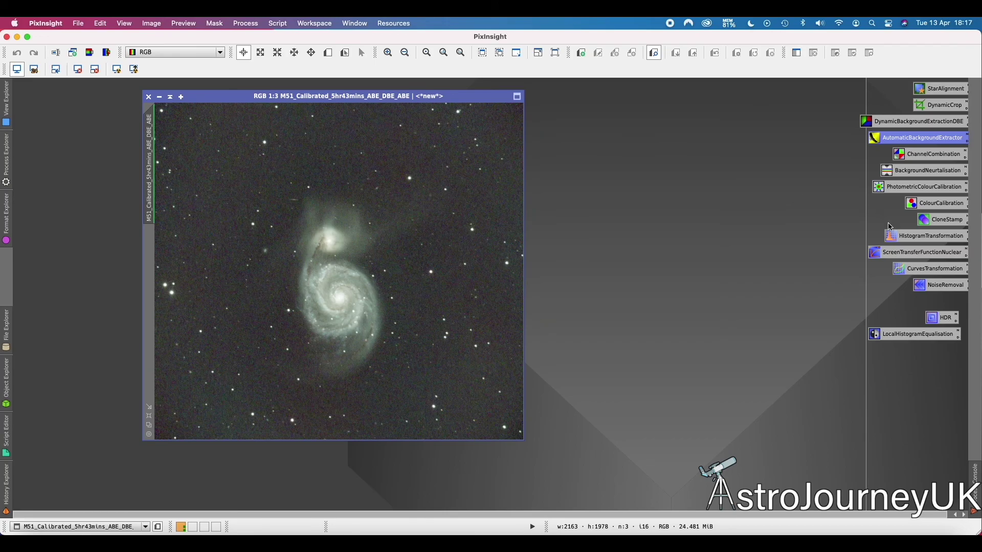
# Apply BackgroundNeutralization with M51_Calibrated_5hr43mins_ABE_DBE_ABE as its own reference image.
pyautogui.click(921, 154)
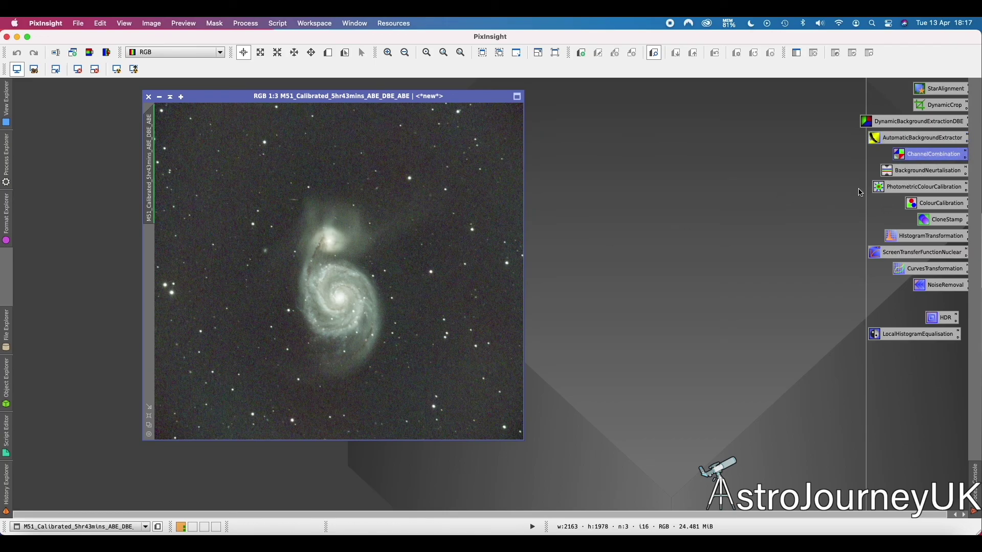
pyautogui.doubleClick(909, 172)
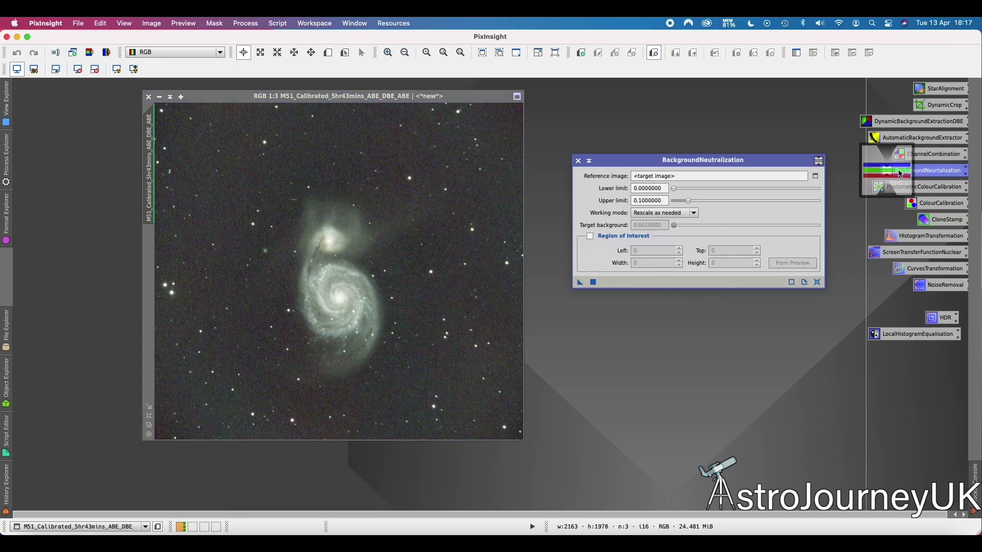
pyautogui.click(815, 176)
pyautogui.click(476, 262)
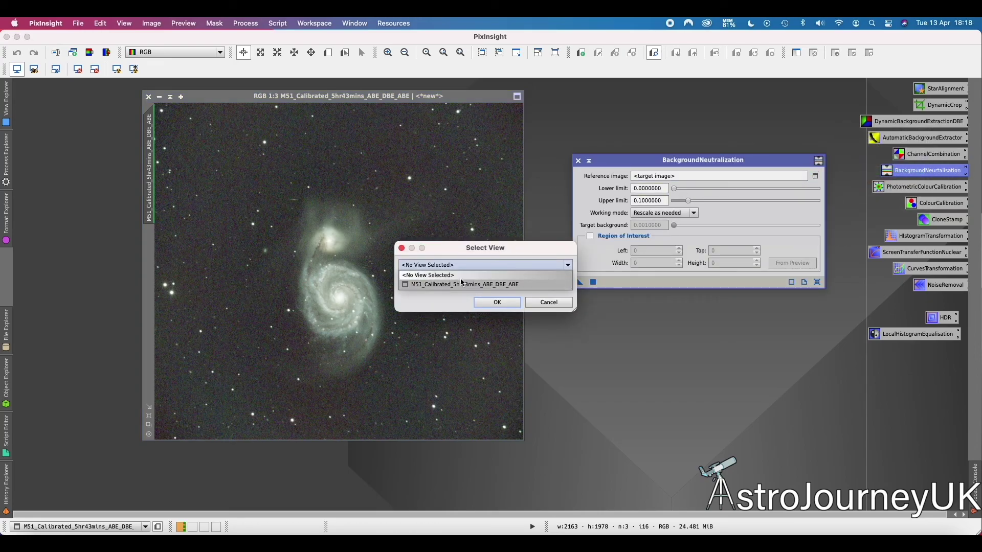
pyautogui.click(460, 284)
pyautogui.click(497, 302)
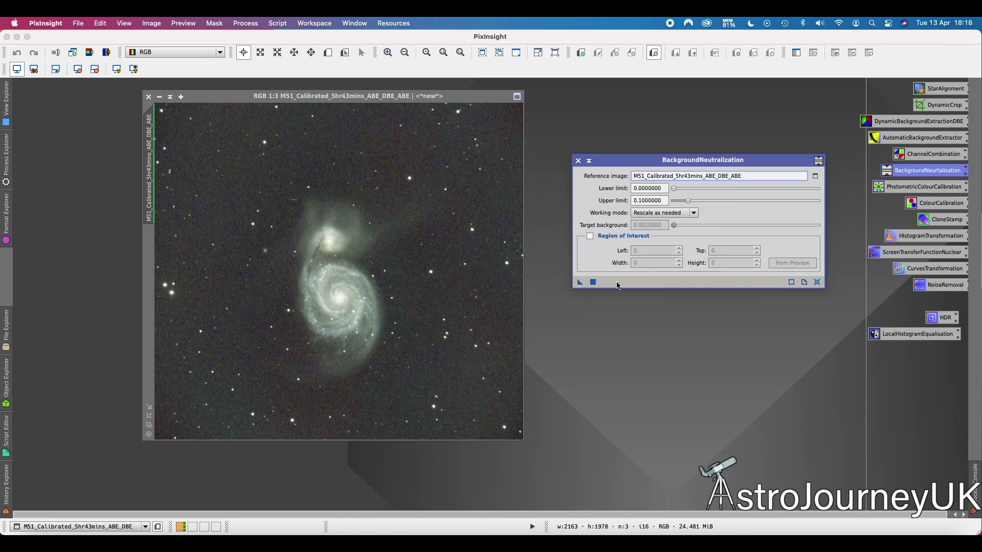
pyautogui.click(593, 283)
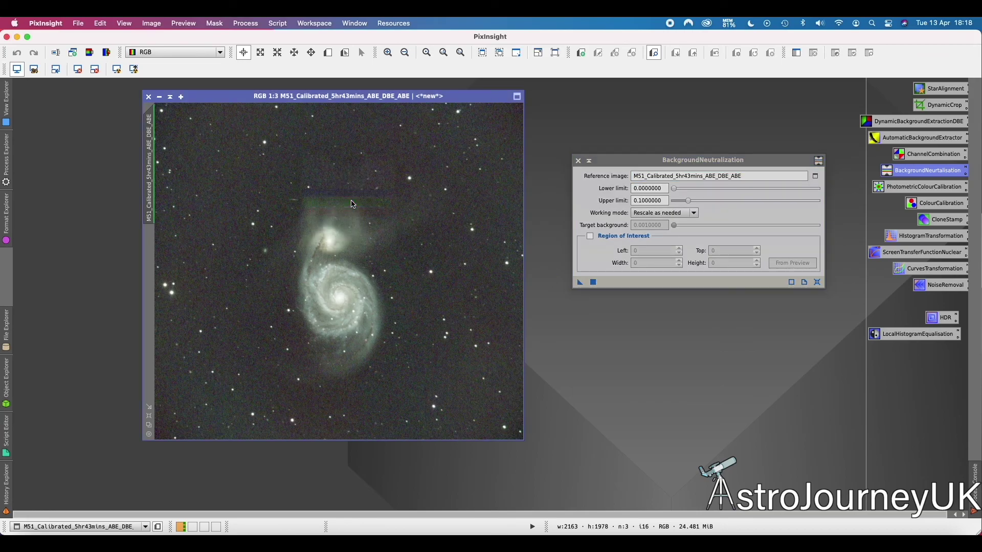
pyautogui.click(577, 162)
pyautogui.moveTo(428, 97); pyautogui.dragTo(357, 126)
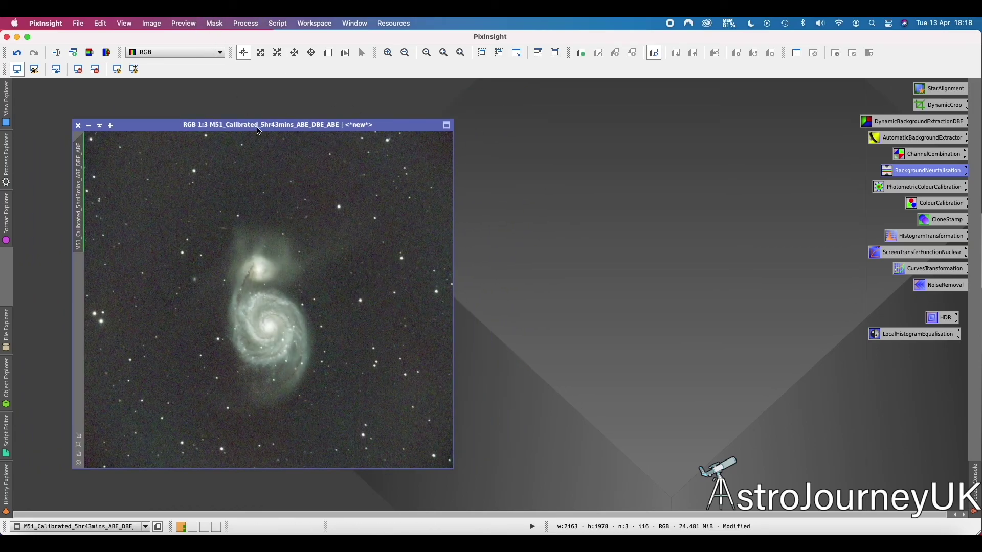
# Rotate the M51 image 90° clockwise with the Rotation process and fit the window to it.
pyautogui.click(246, 24)
pyautogui.moveTo(266, 38)
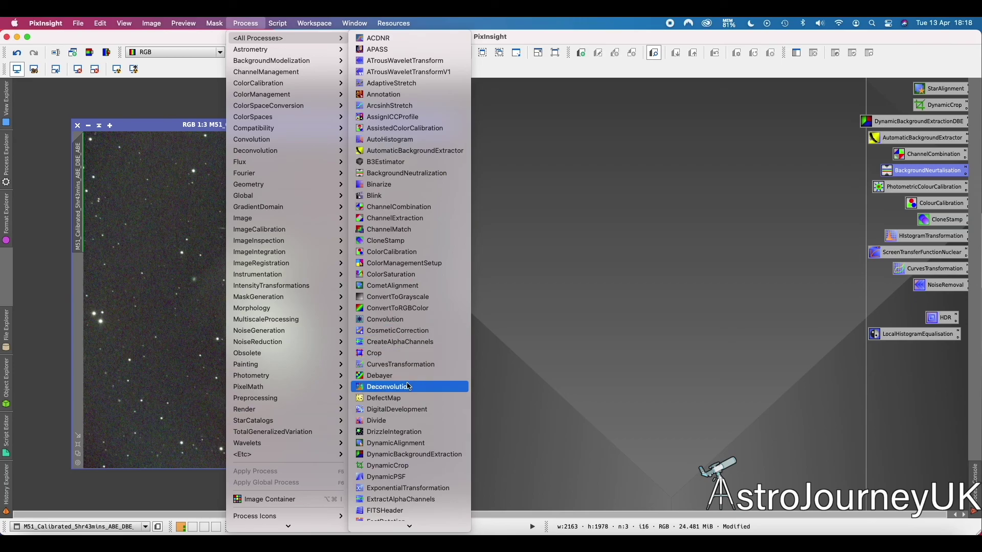
pyautogui.moveTo(295, 240)
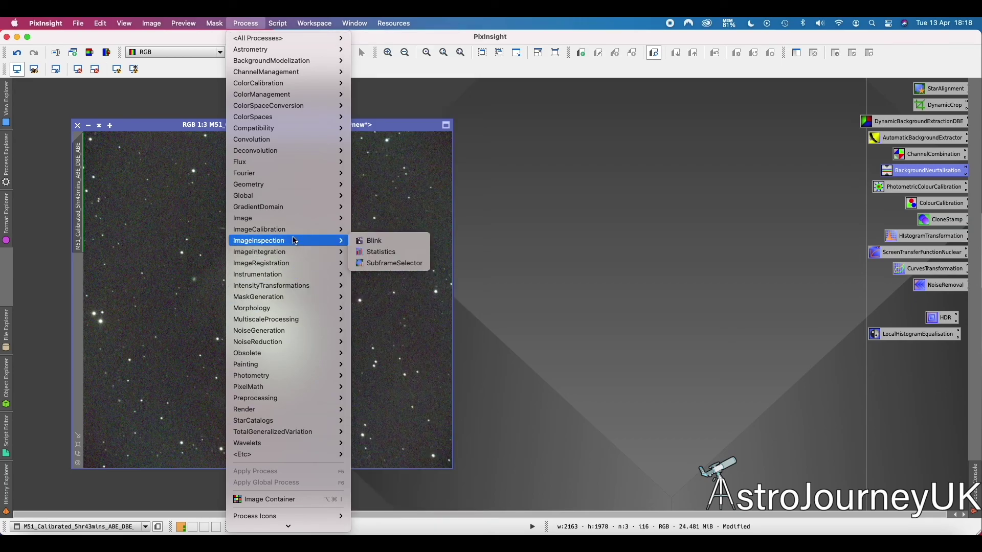
pyautogui.moveTo(292, 219)
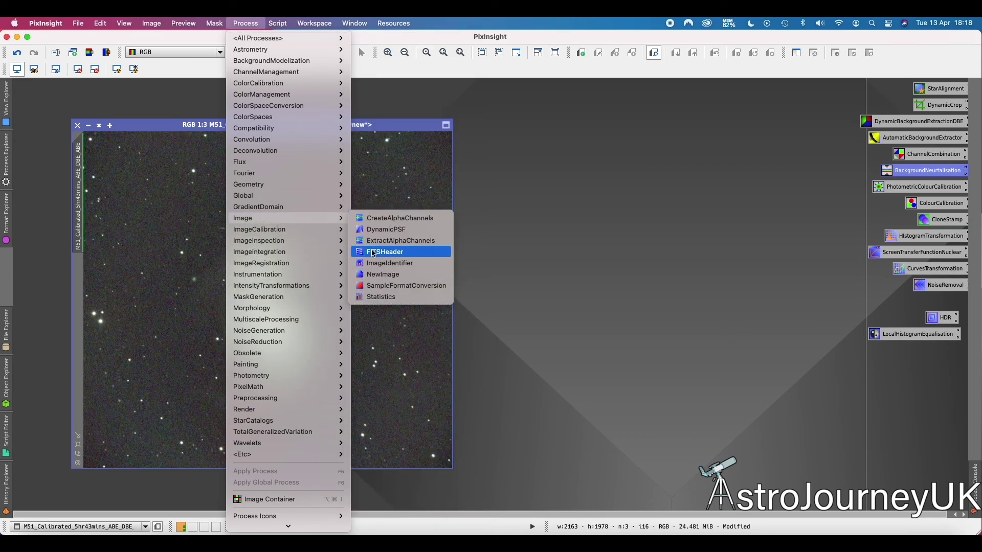
pyautogui.moveTo(295, 267)
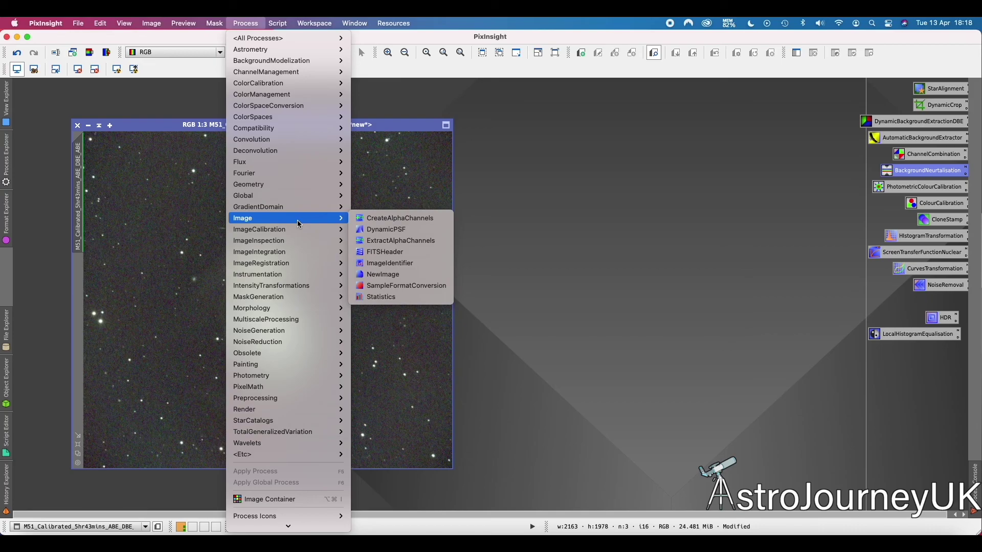
pyautogui.moveTo(307, 37)
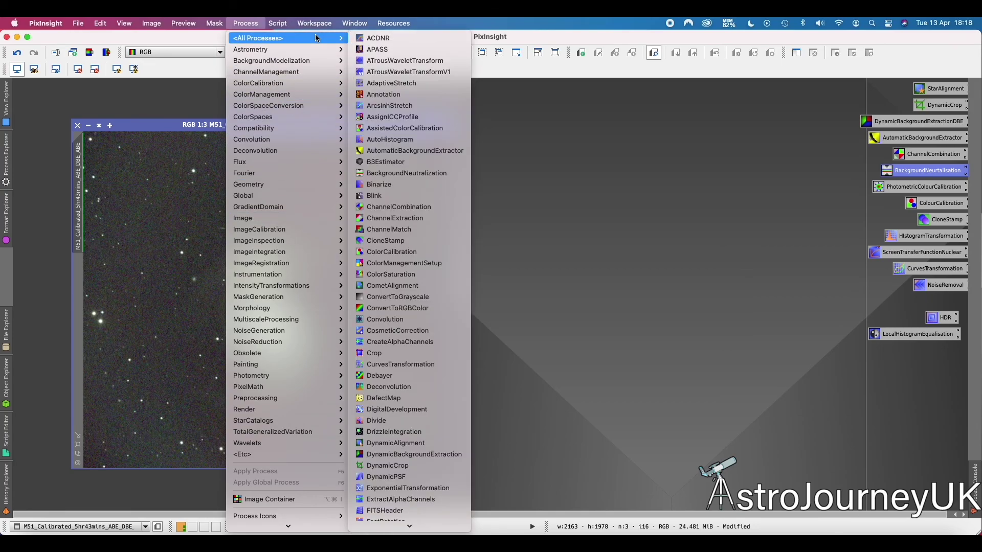
pyautogui.scroll(-10, 381, 381)
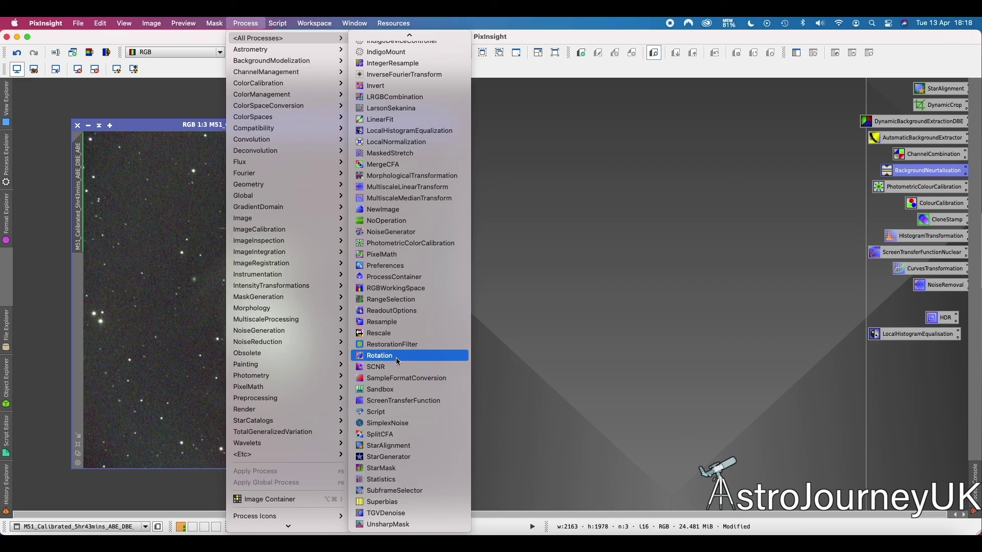
pyautogui.click(400, 354)
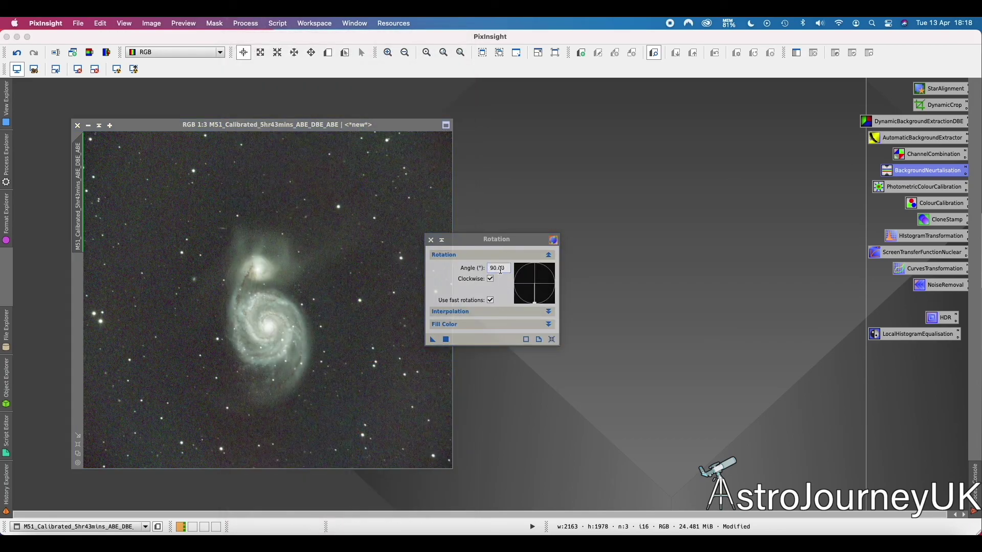
pyautogui.moveTo(433, 345); pyautogui.dragTo(228, 219)
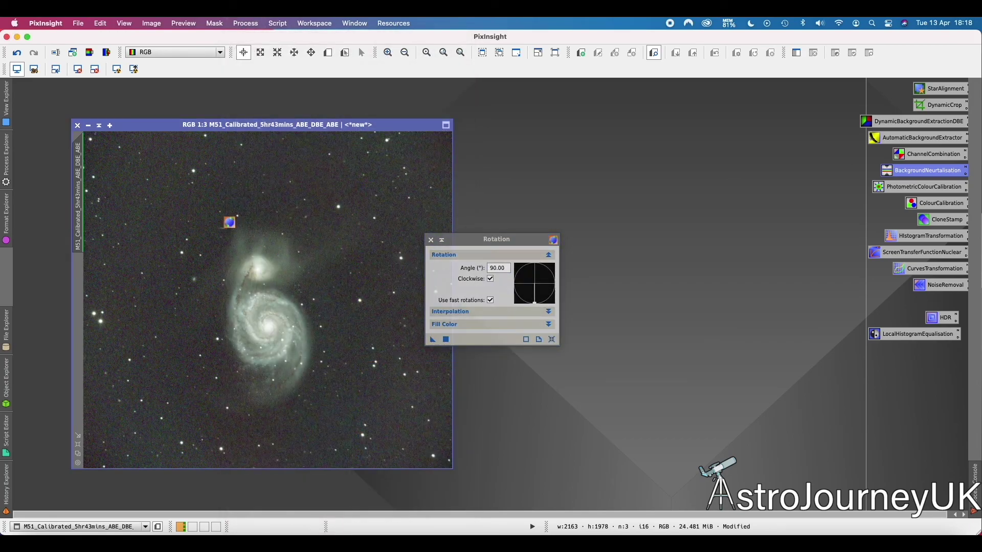
pyautogui.click(432, 241)
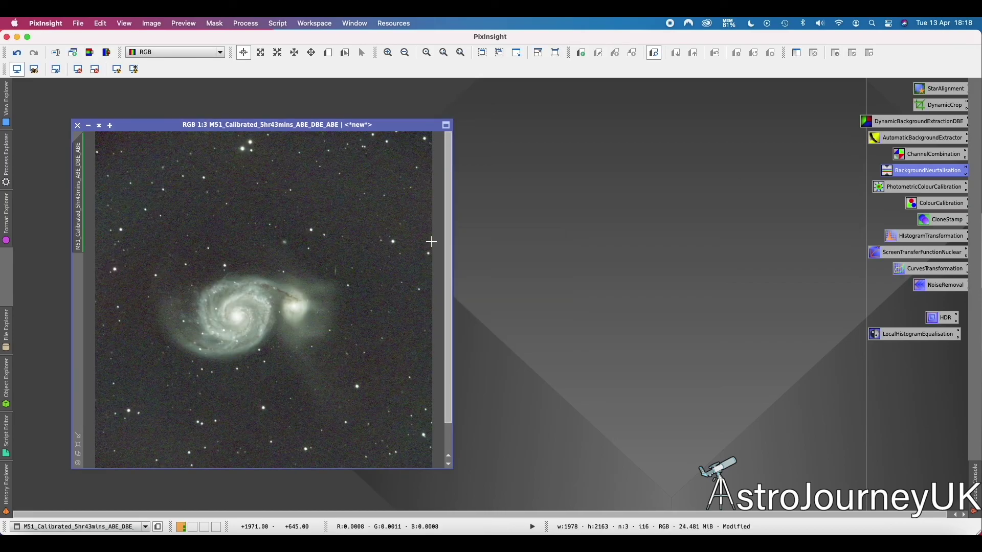
pyautogui.moveTo(403, 127); pyautogui.dragTo(432, 115)
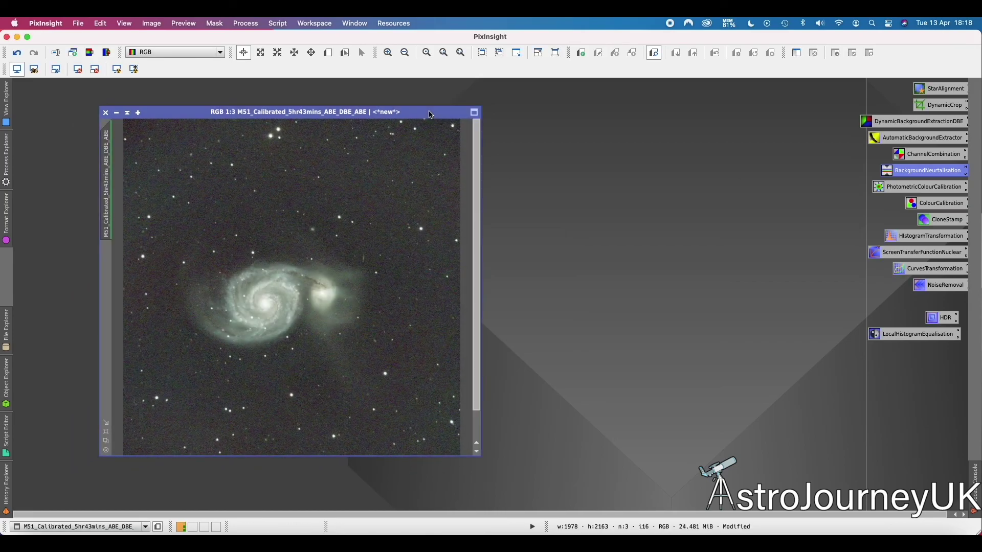
pyautogui.press('super+shift+z')
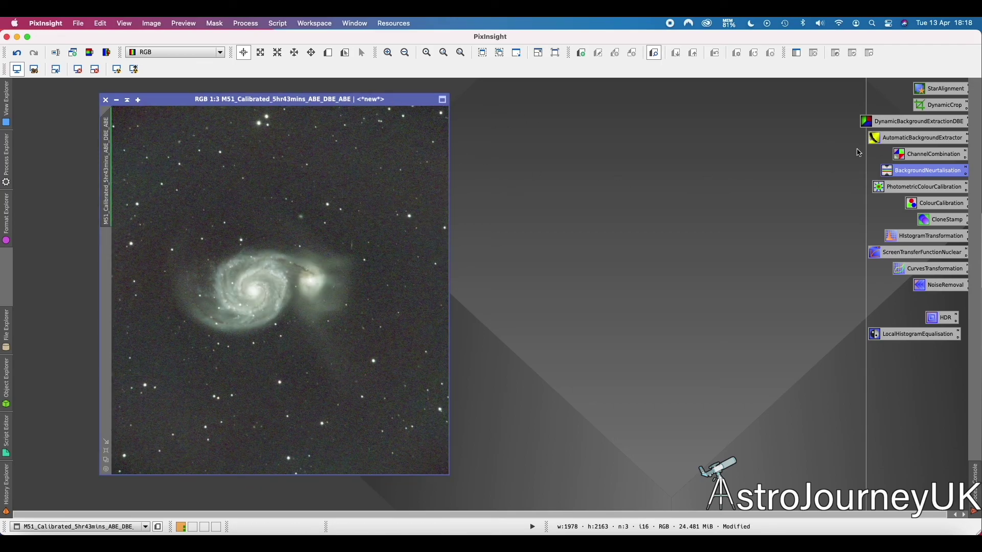
# Open ColorCalibration and draw Preview01 on a starless sky patch.
pyautogui.doubleClick(942, 206)
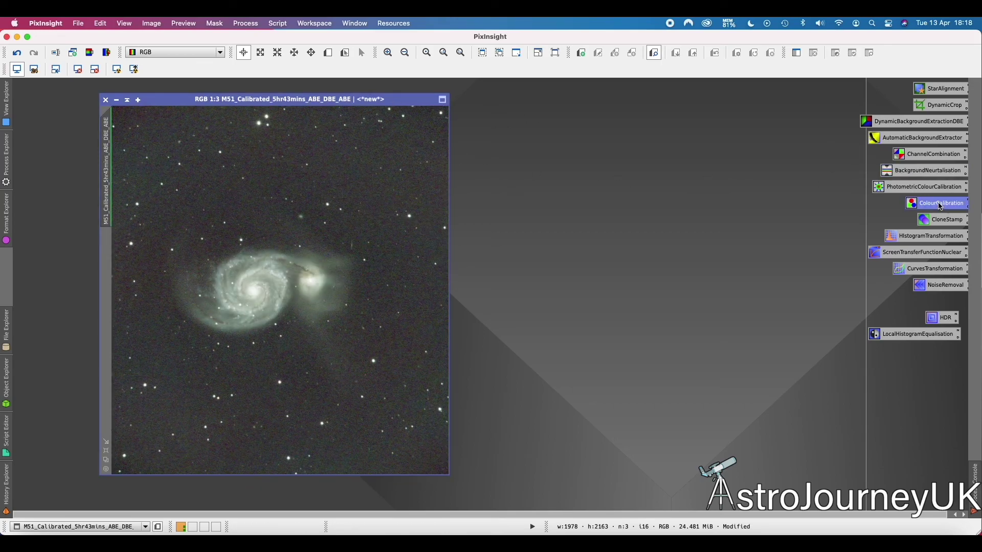
pyautogui.moveTo(711, 122); pyautogui.dragTo(663, 128)
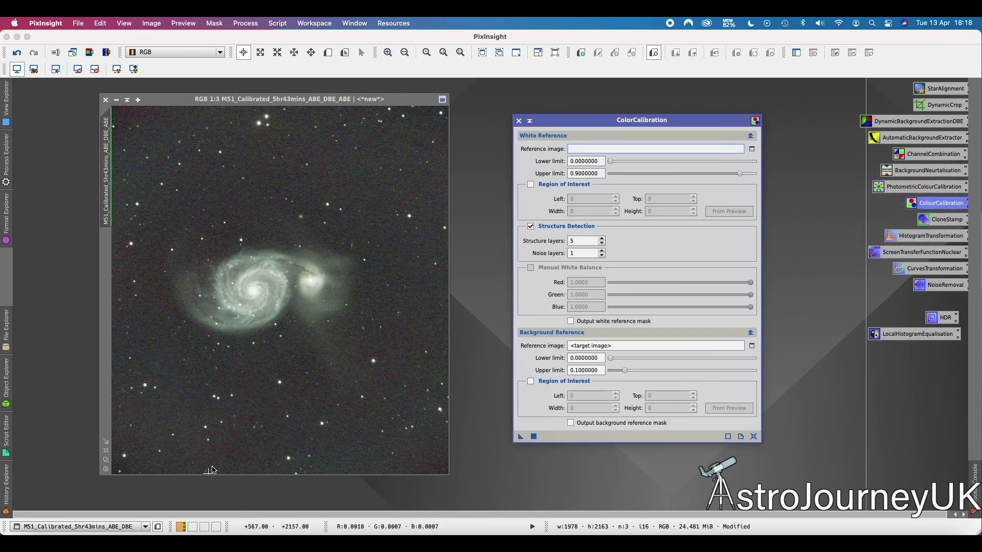
pyautogui.hotkey('alt', 'n')
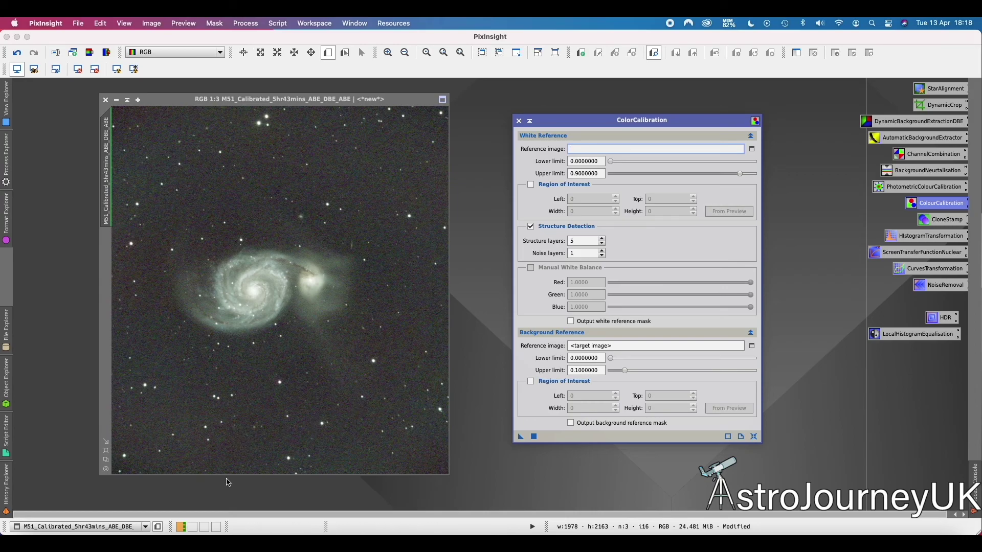
pyautogui.moveTo(159, 400)
pyautogui.mouseDown()
pyautogui.moveTo(184, 425)
pyautogui.moveTo(162, 410)
pyautogui.mouseUp()
pyautogui.hotkey('alt', 'e')
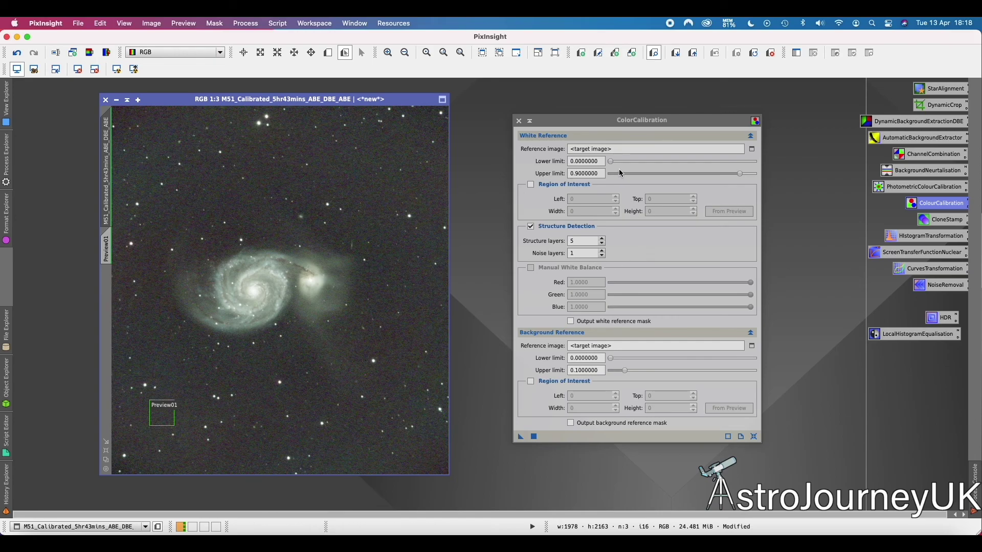
# Set ColorCalibration's Background Reference image to Preview01.
pyautogui.click(752, 346)
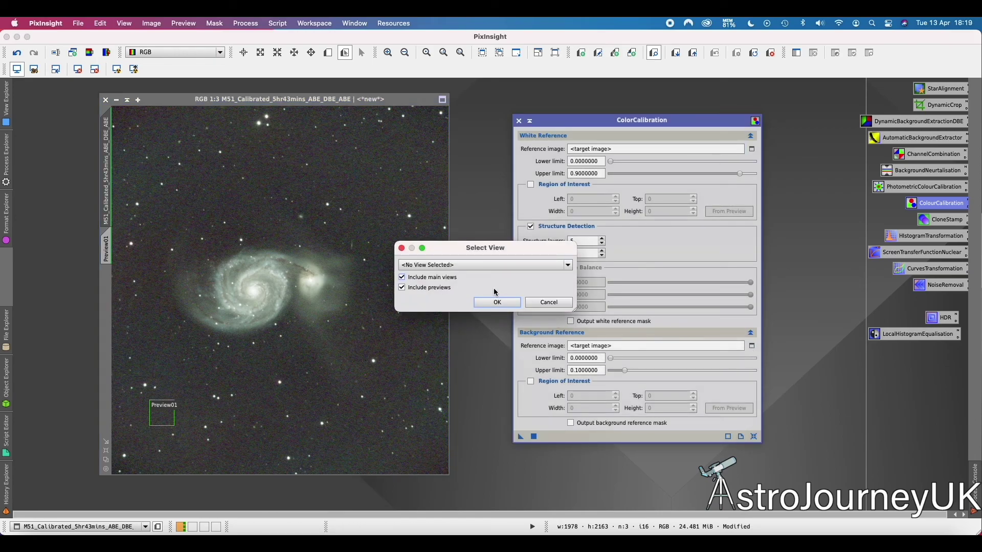
pyautogui.click(502, 265)
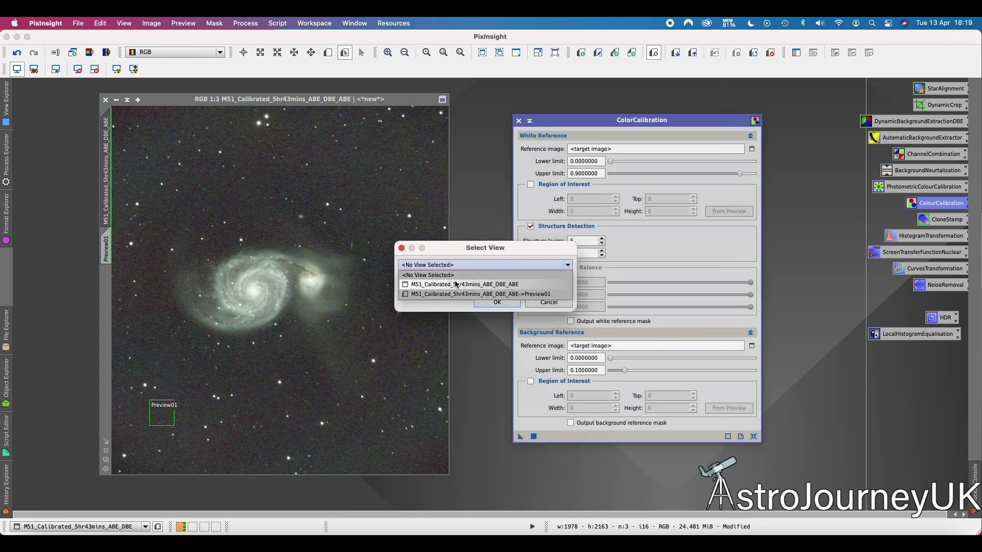
pyautogui.click(492, 295)
pyautogui.click(499, 303)
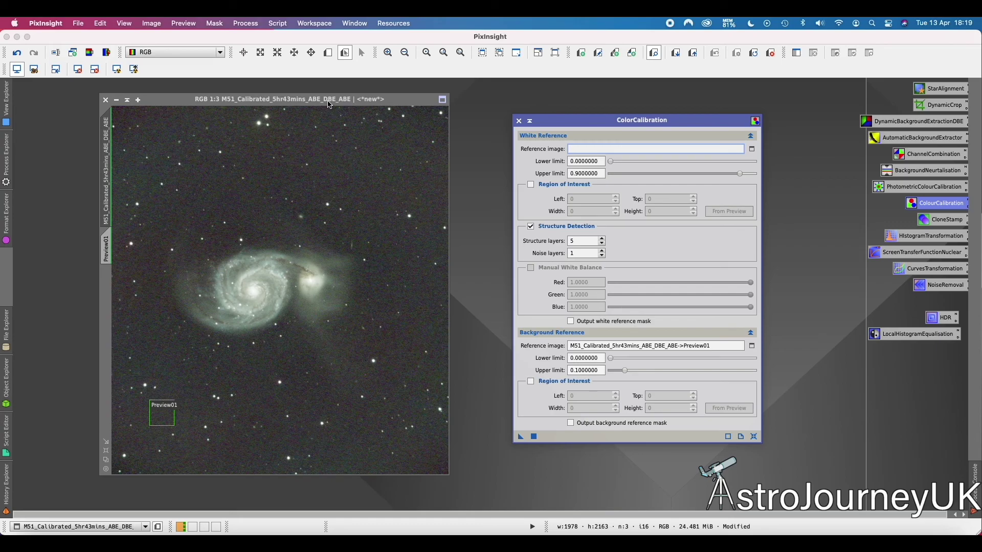
pyautogui.moveTo(329, 105); pyautogui.dragTo(328, 100)
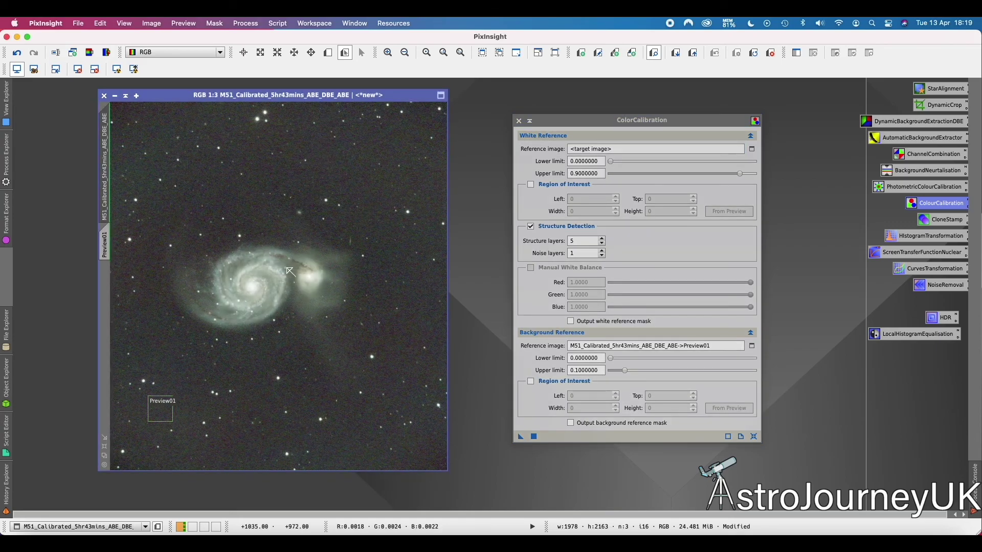
# Draw Preview02 over the galaxy core, make it the white reference, and apply ColorCalibration to M51.
pyautogui.hotkey('alt', 'n')
pyautogui.moveTo(219, 251); pyautogui.dragTo(283, 324)
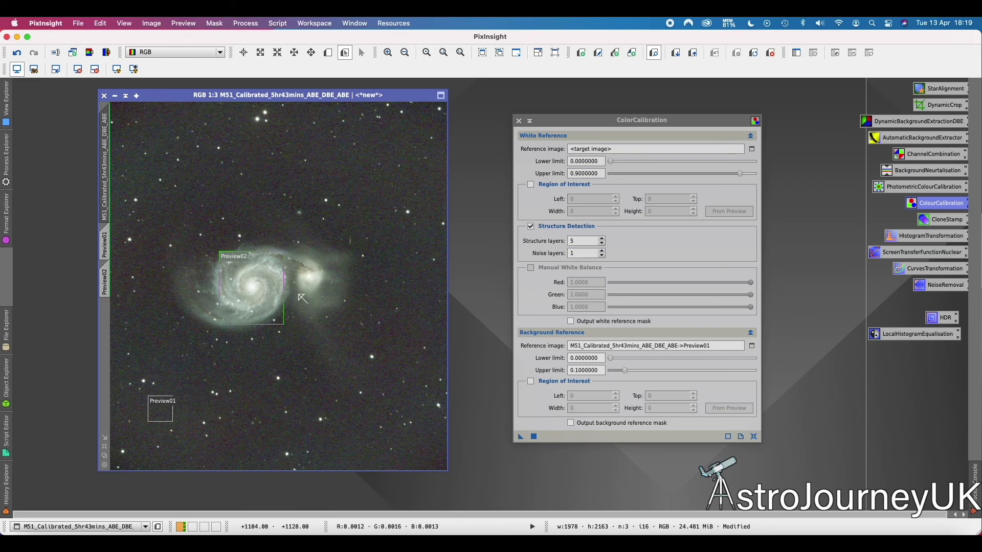
pyautogui.click(752, 150)
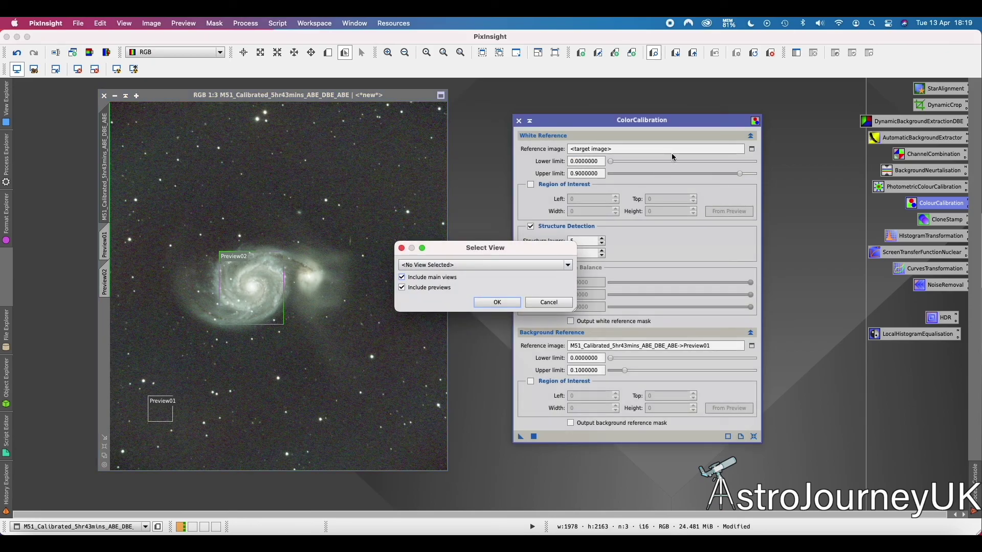
pyautogui.click(472, 265)
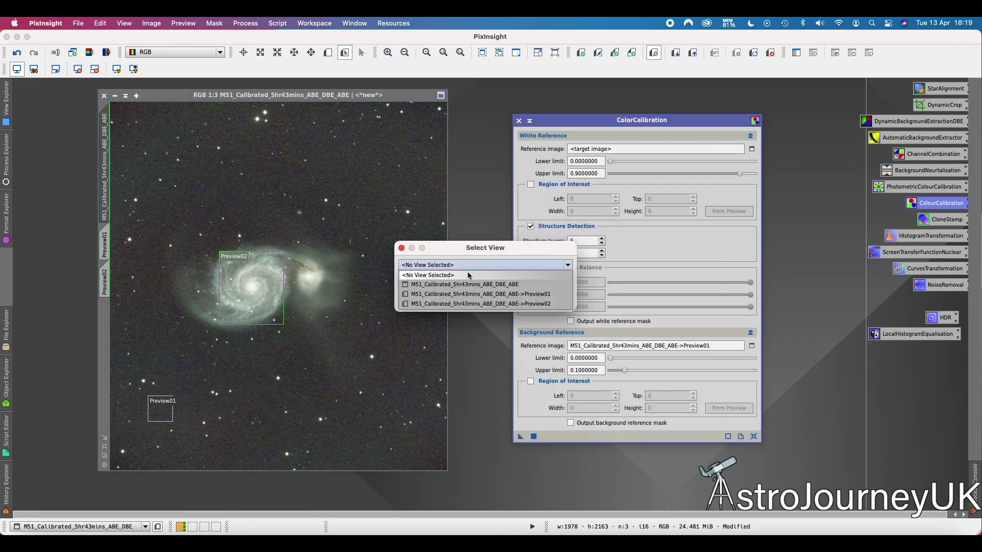
pyautogui.click(529, 305)
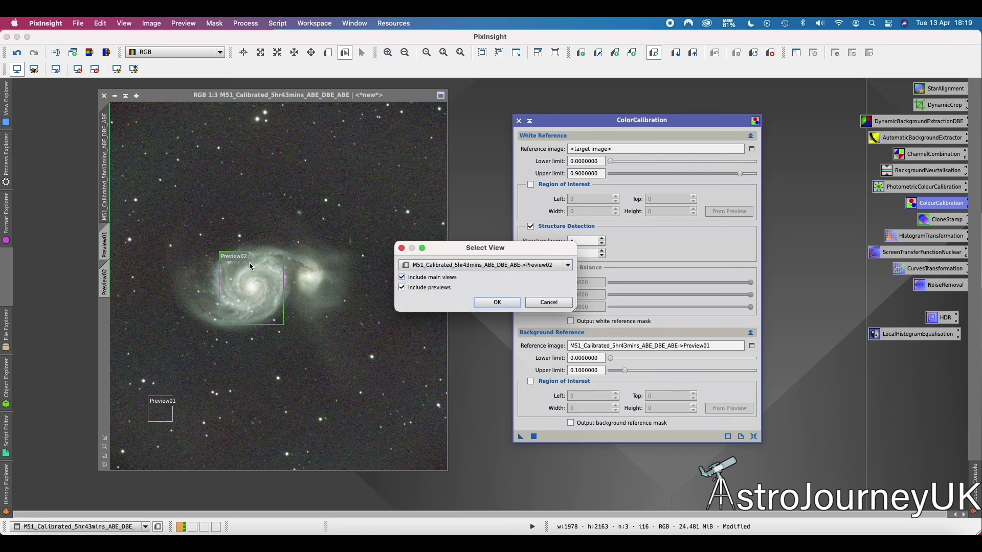
pyautogui.click(493, 302)
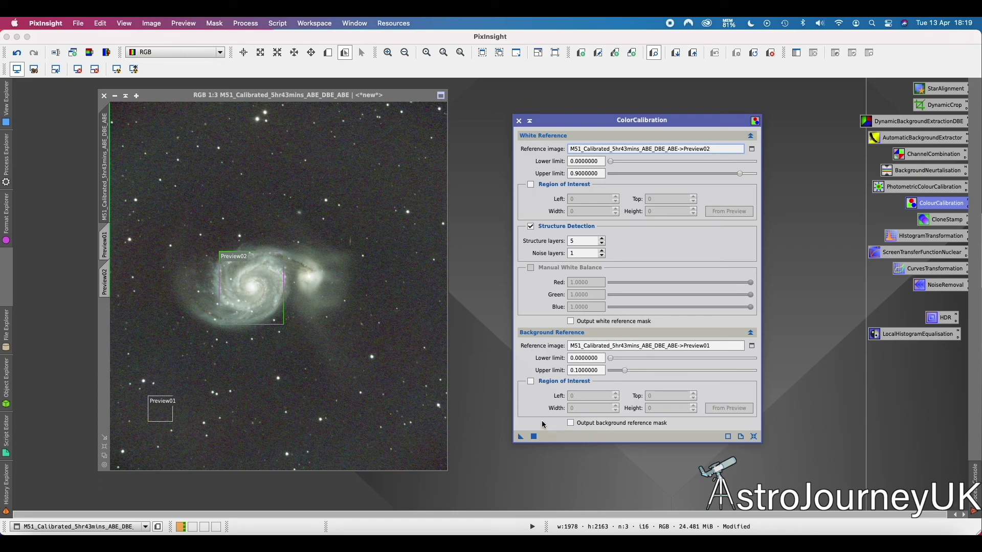
pyautogui.moveTo(521, 439); pyautogui.dragTo(230, 397)
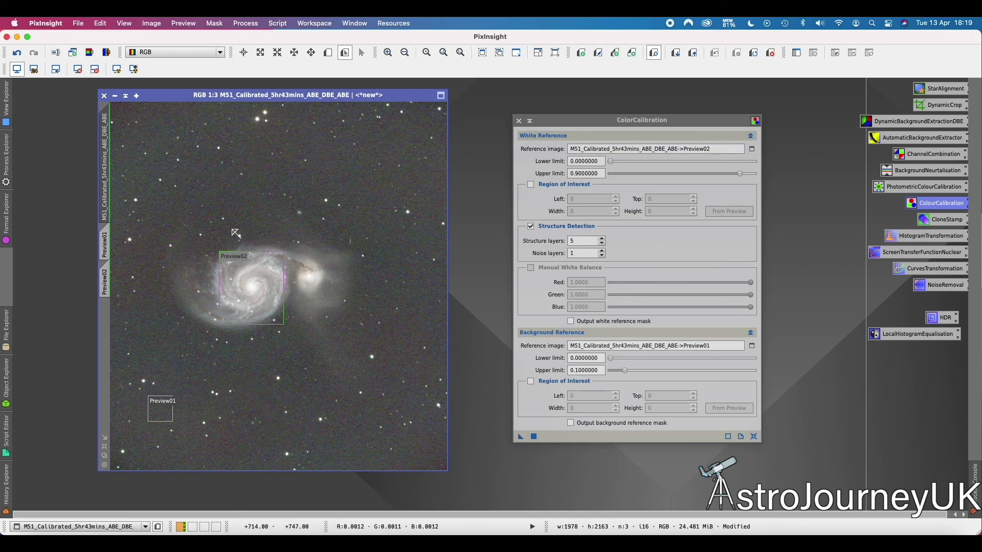
pyautogui.click(519, 121)
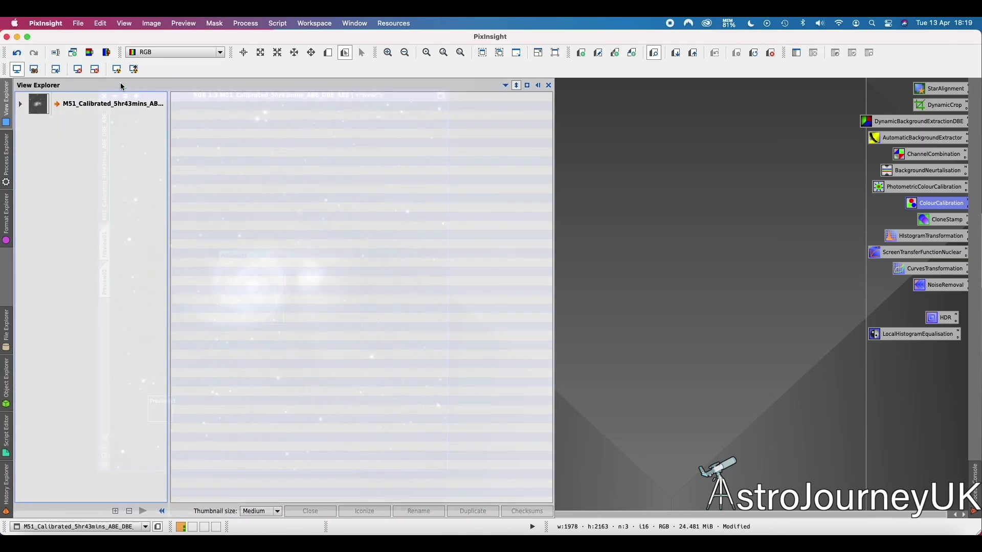
# Toggle undo and redo of the colour calibration three times to compare before and after.
pyautogui.click(550, 86)
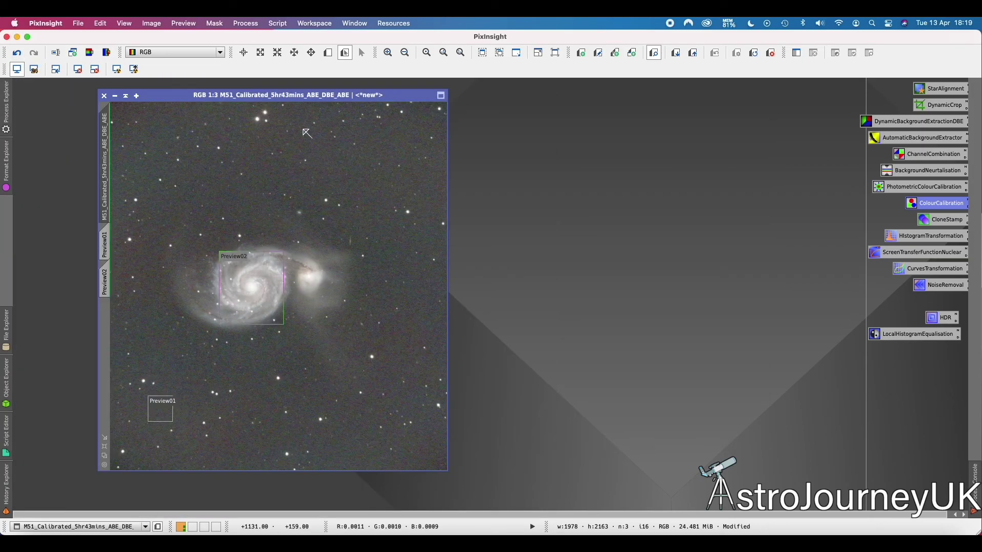
pyautogui.click(18, 55)
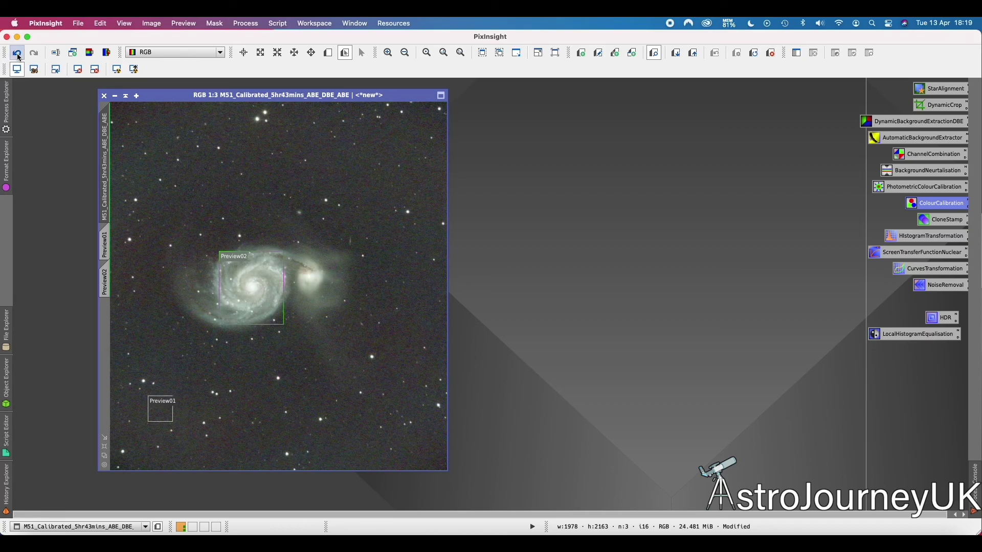
pyautogui.click(32, 54)
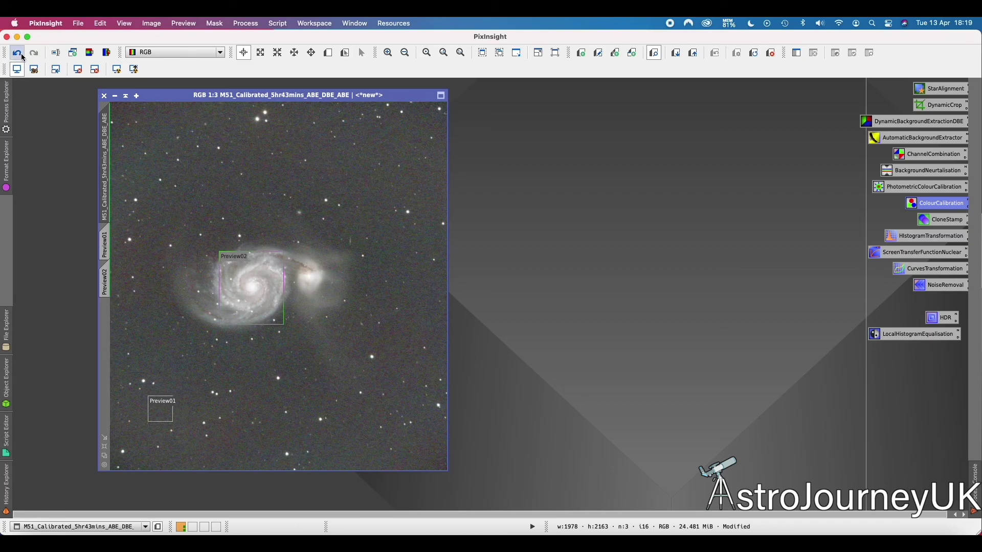
pyautogui.click(18, 55)
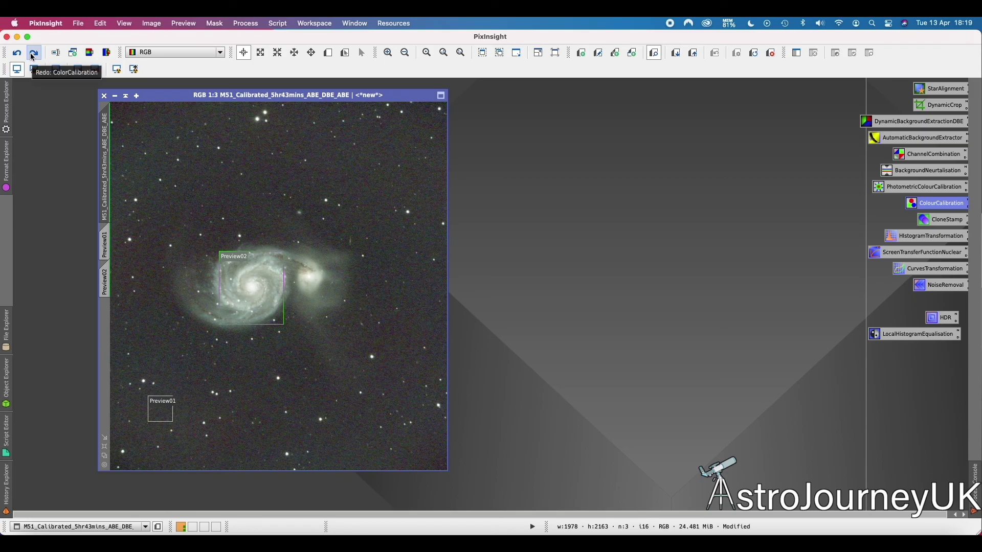
pyautogui.click(30, 55)
pyautogui.click(18, 55)
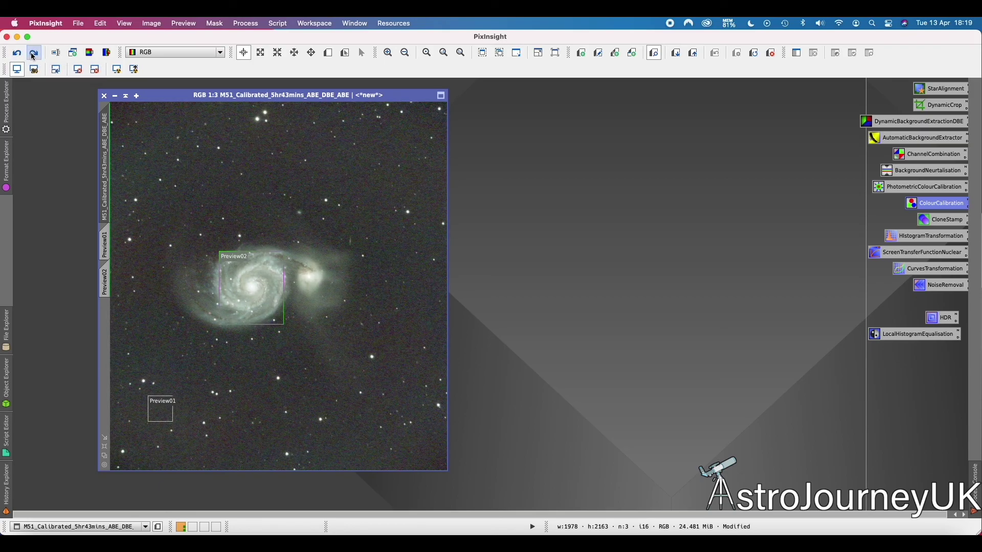
pyautogui.click(34, 54)
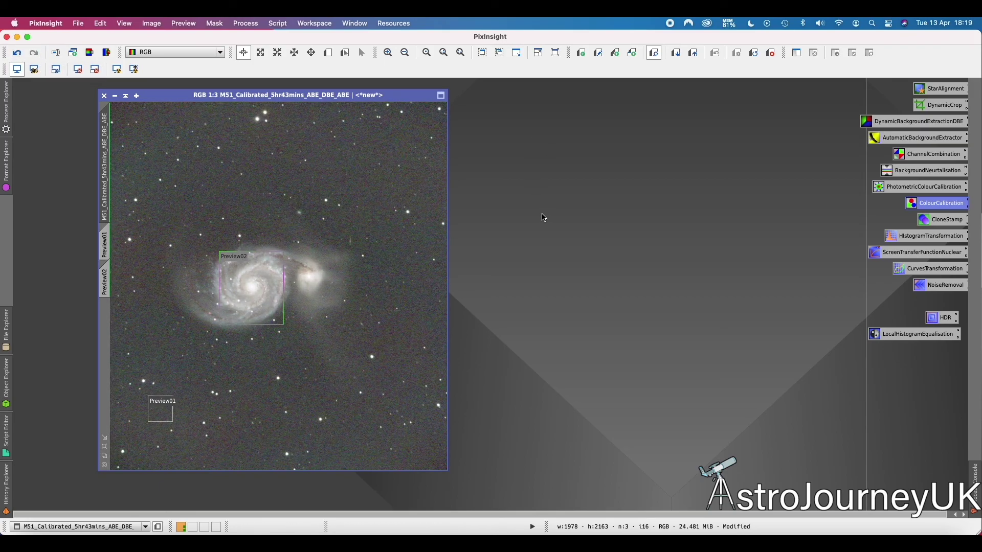
# Delete Preview02 and Preview01 from the M51 image.
pyautogui.rightClick(108, 241)
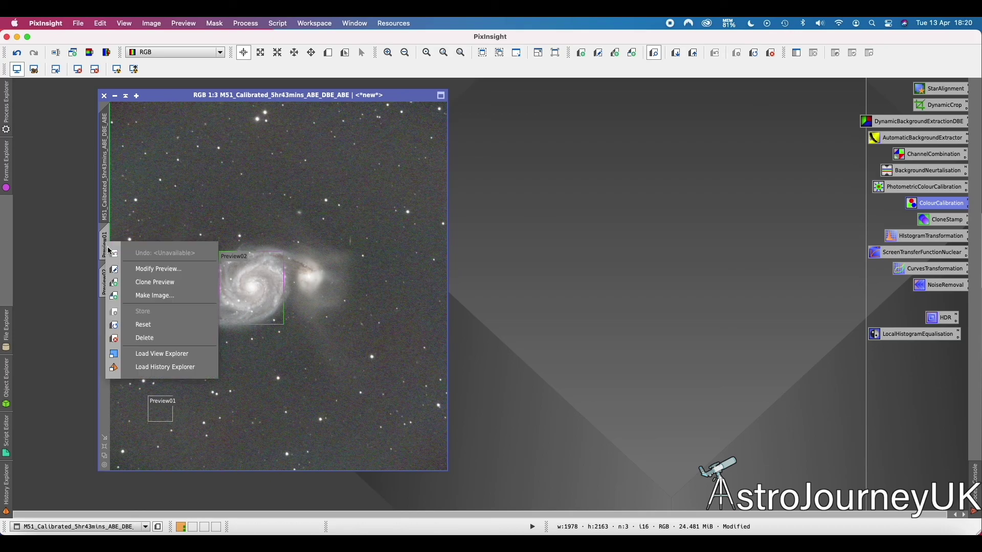
pyautogui.click(122, 337)
pyautogui.rightClick(107, 250)
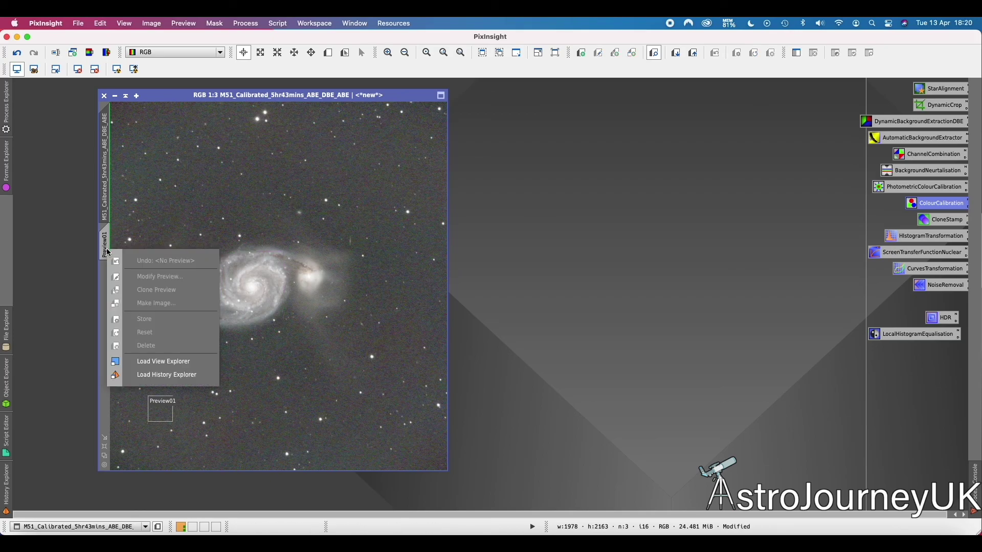
pyautogui.click(105, 242)
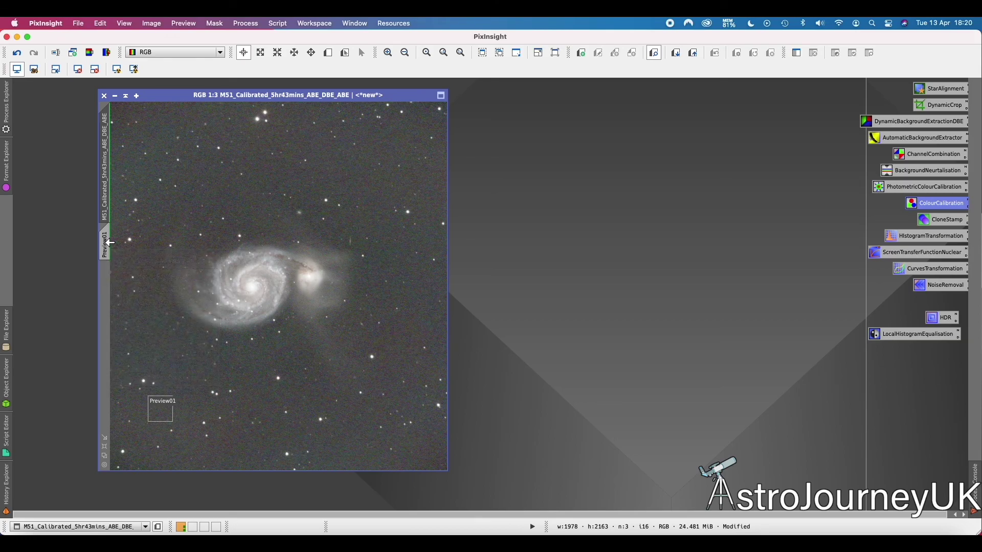
pyautogui.click(105, 244)
pyautogui.rightClick(106, 244)
pyautogui.click(138, 339)
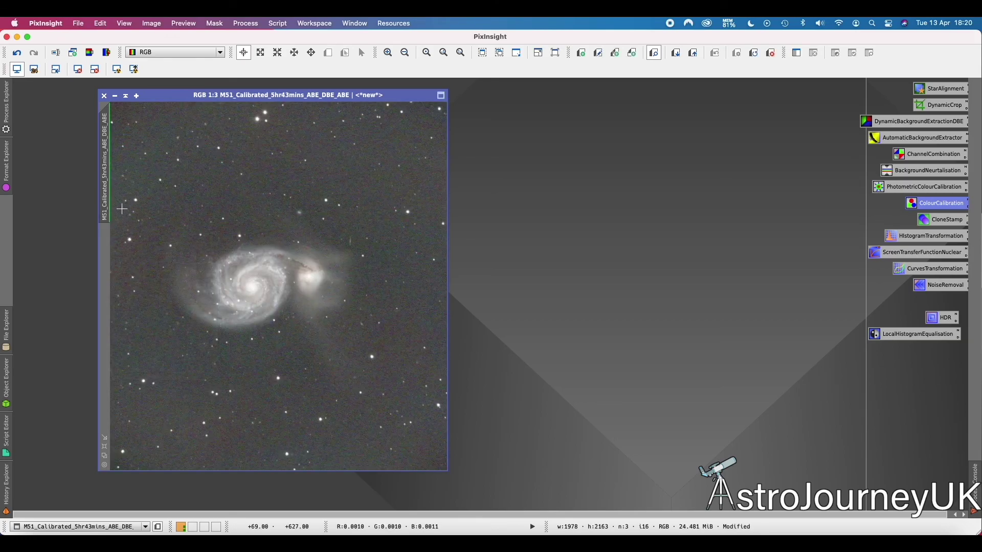
# Open HistogramTransformation and ScreenTransferFunction, reset the STF, then auto-stretch the M51 display.
pyautogui.doubleClick(917, 238)
pyautogui.moveTo(742, 113); pyautogui.dragTo(763, 93)
pyautogui.doubleClick(924, 257)
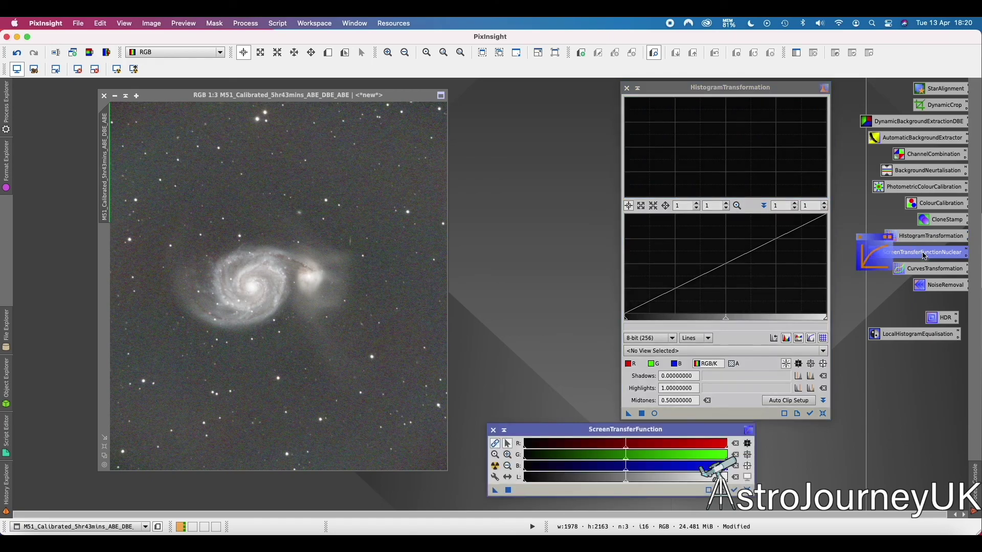
pyautogui.moveTo(583, 428); pyautogui.dragTo(550, 439)
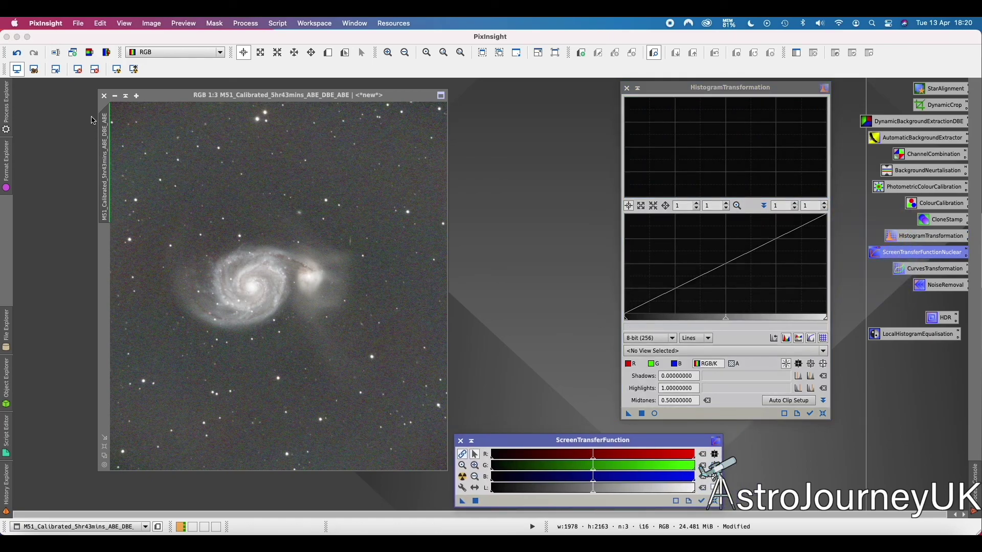
pyautogui.click(192, 134)
pyautogui.hotkey('ctrl', 'F12')
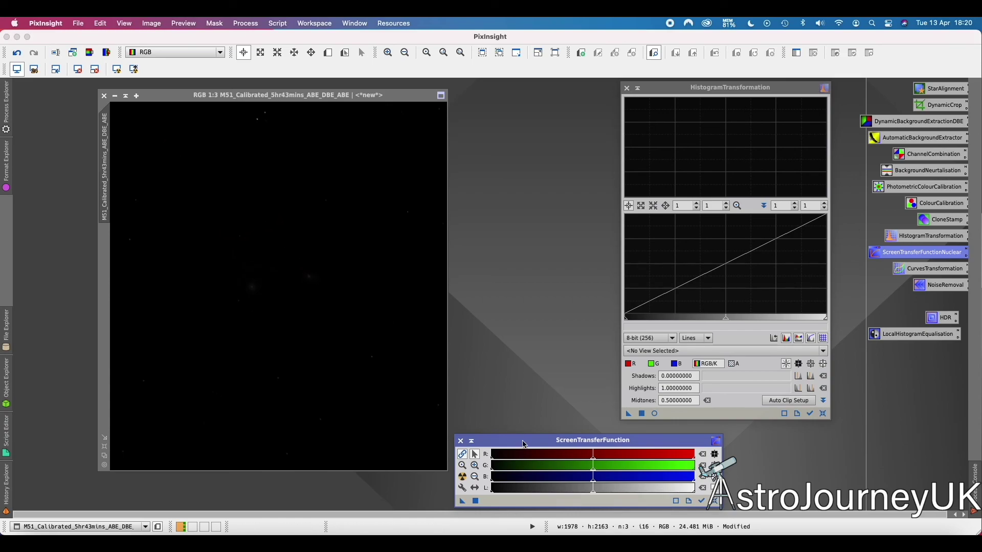
pyautogui.moveTo(525, 441); pyautogui.dragTo(528, 436)
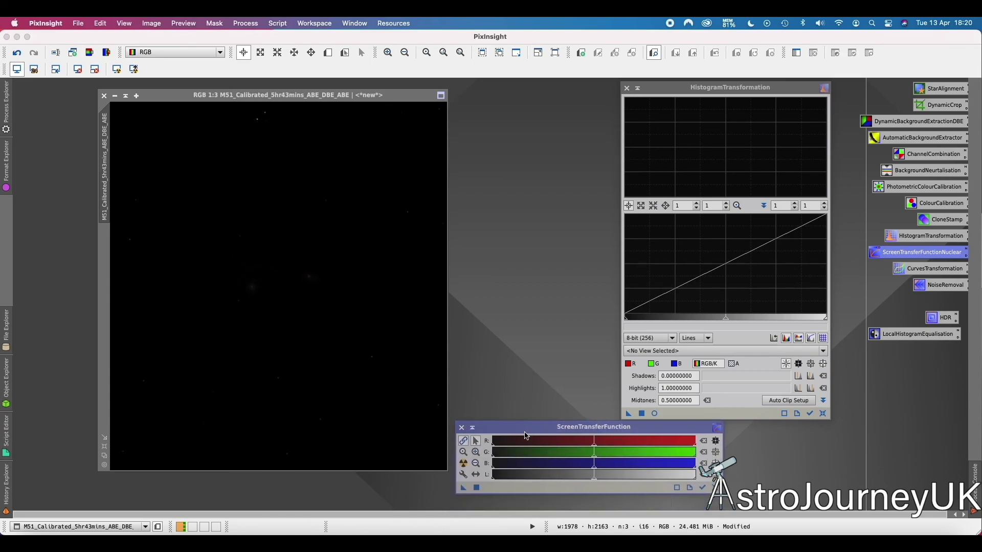
pyautogui.click(464, 464)
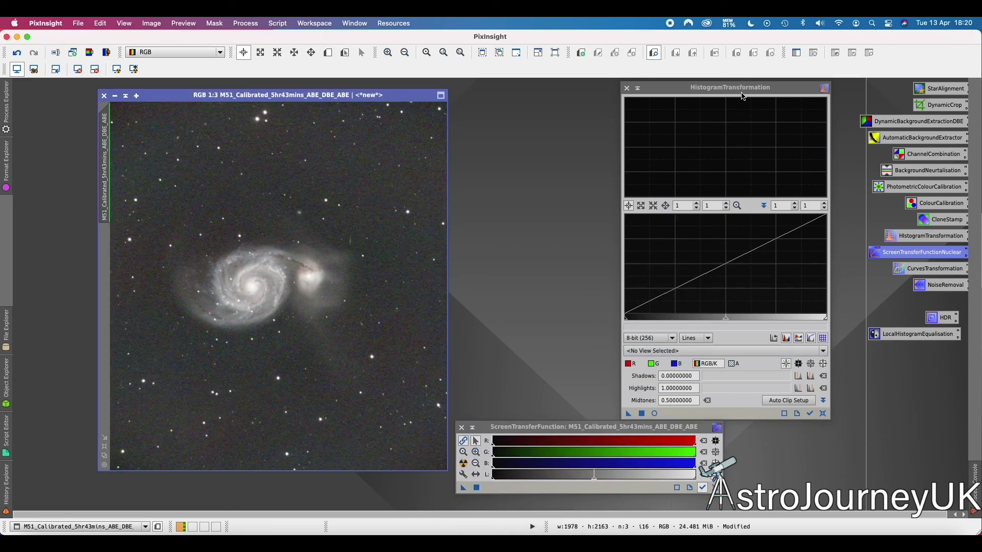
# Target M51 in HistogramTransformation, open a real-time preview, and load the auto-stretch settings into it.
pyautogui.click(662, 352)
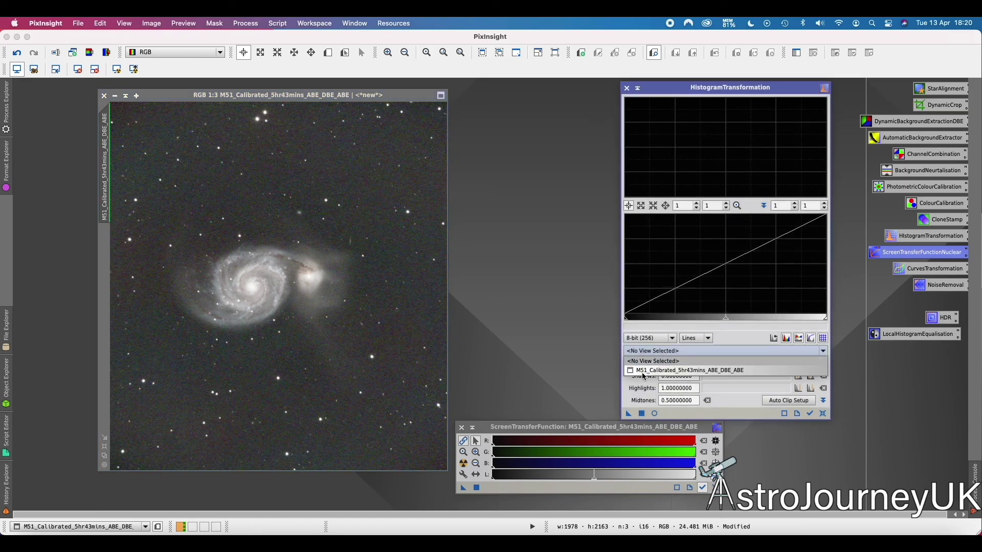
pyautogui.click(726, 372)
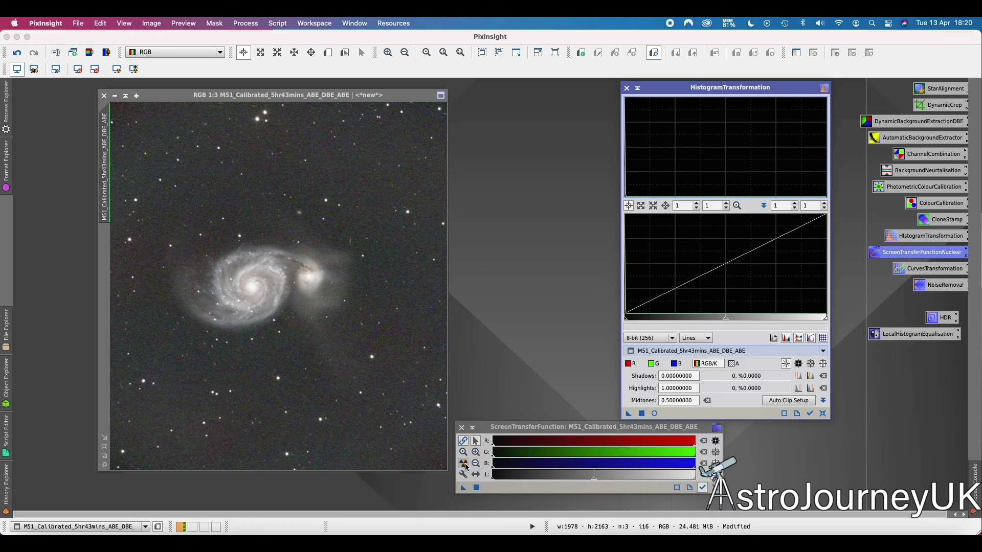
pyautogui.click(654, 414)
pyautogui.moveTo(394, 87); pyautogui.dragTo(322, 87)
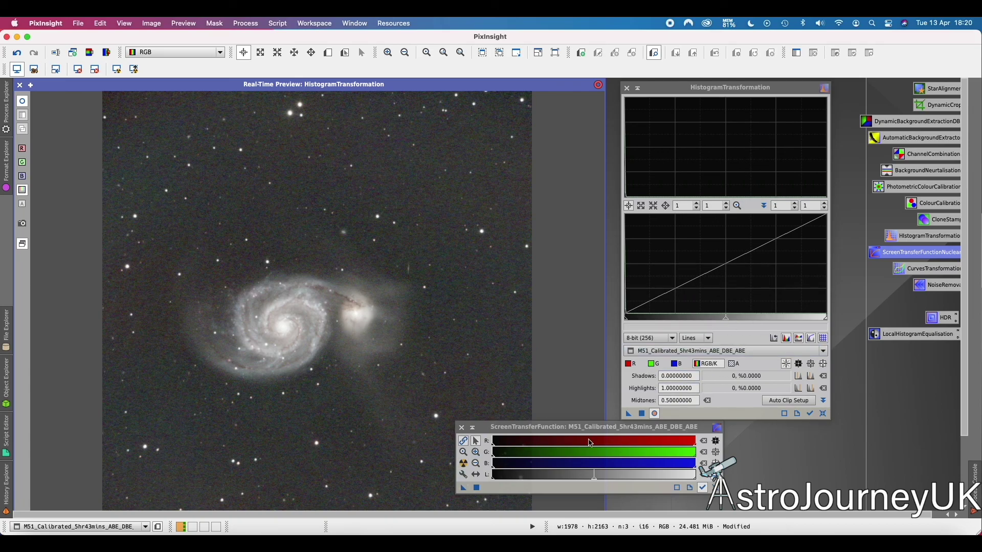
pyautogui.moveTo(463, 491); pyautogui.dragTo(715, 416)
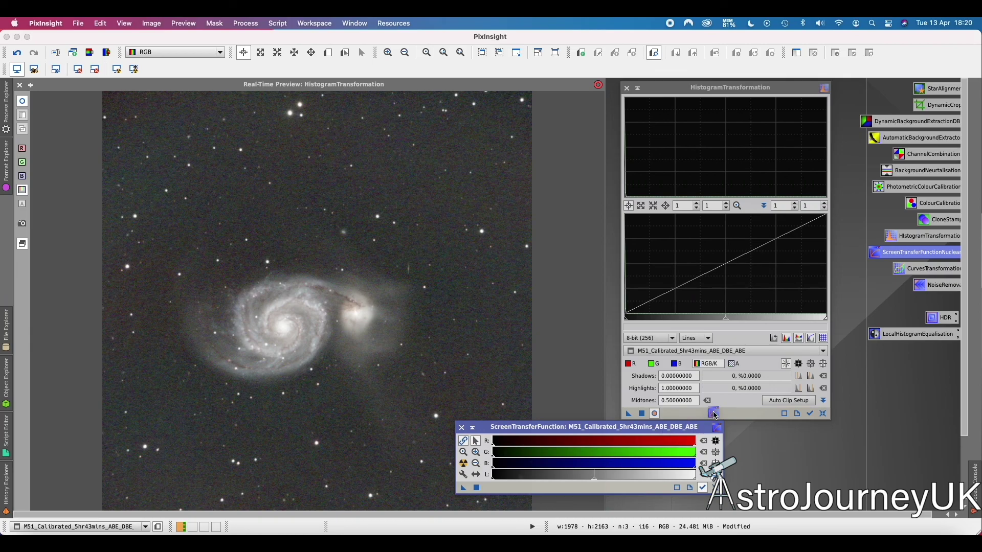
pyautogui.moveTo(715, 415); pyautogui.dragTo(715, 415)
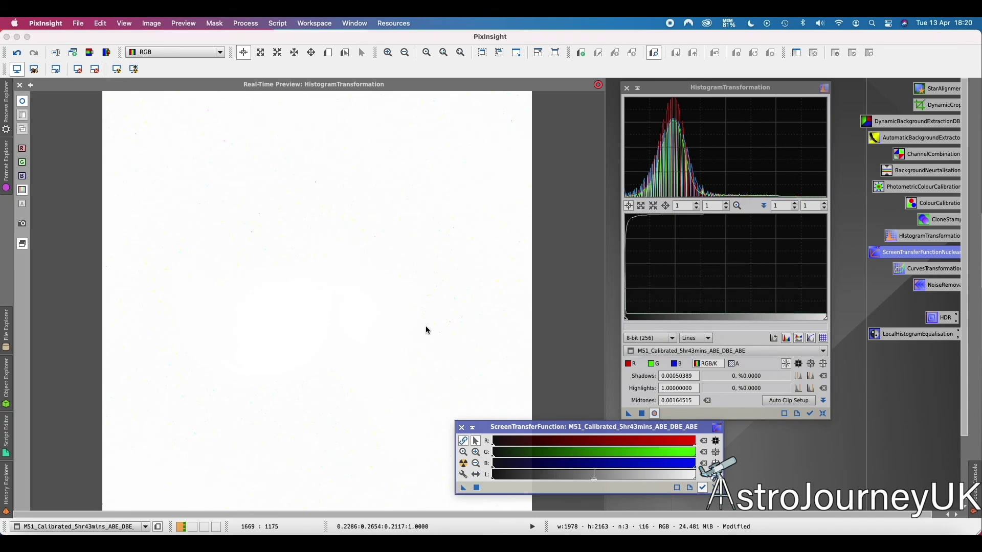
# Reset the STF, close the preview, and apply the histogram stretch (shadows 0.00050389, midtones 0.00164515).
pyautogui.click(715, 488)
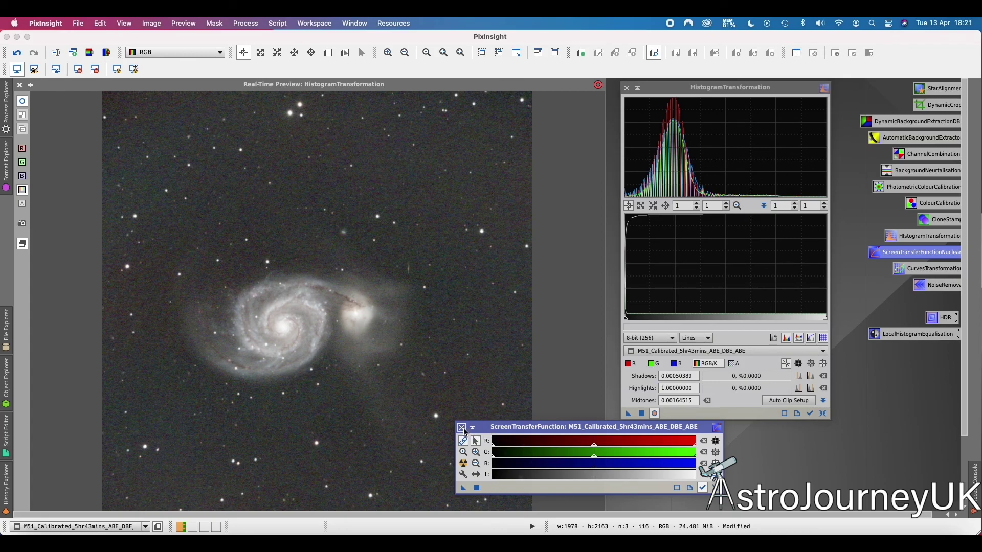
pyautogui.click(463, 428)
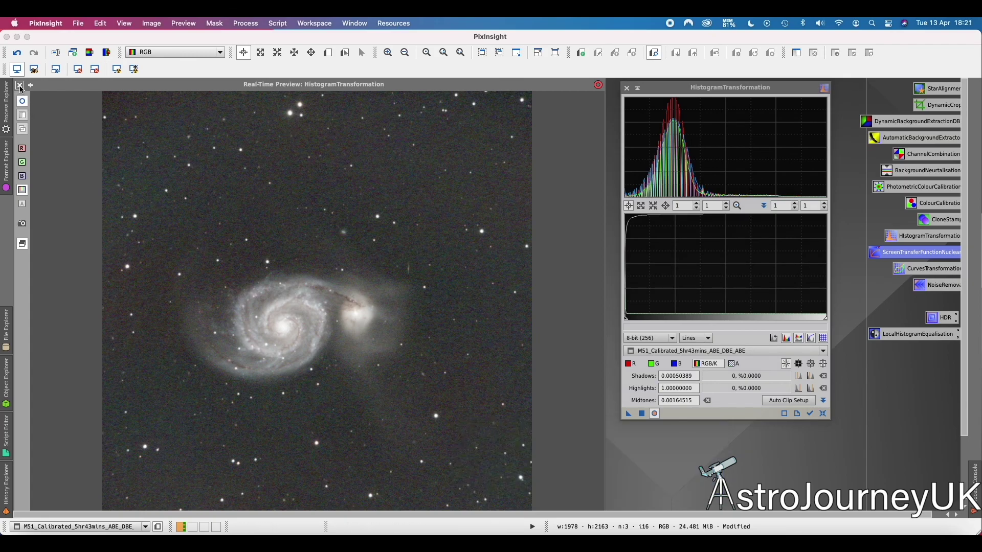
pyautogui.click(22, 103)
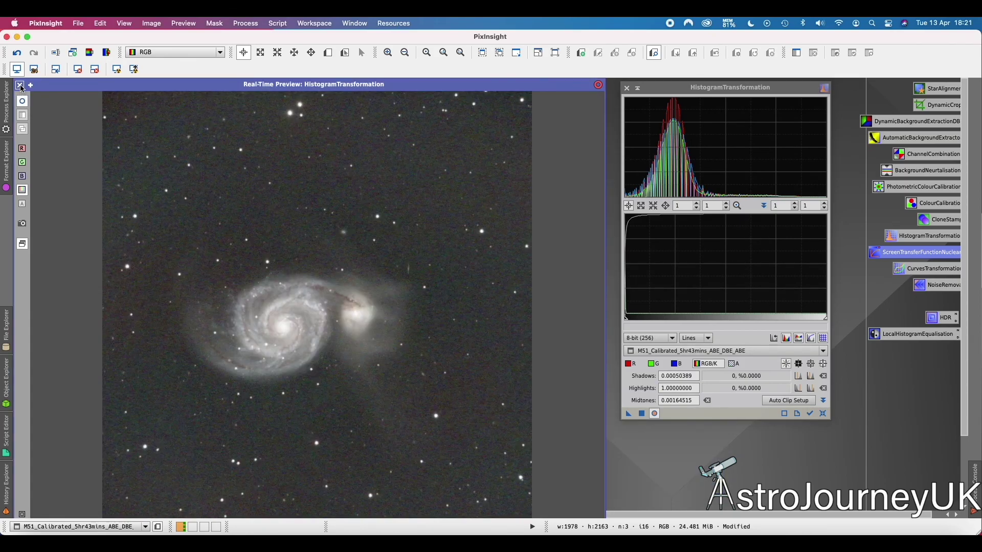
pyautogui.click(20, 86)
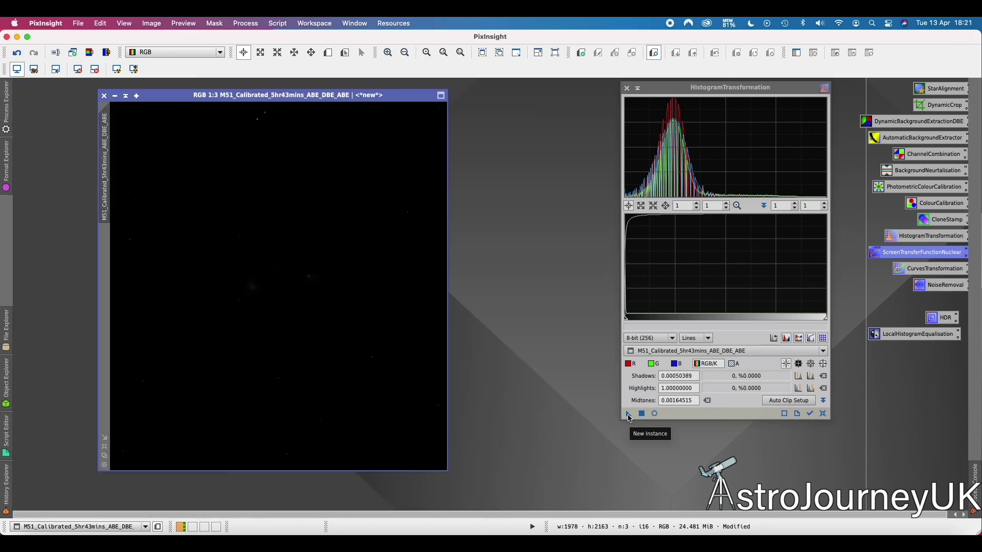
pyautogui.click(642, 413)
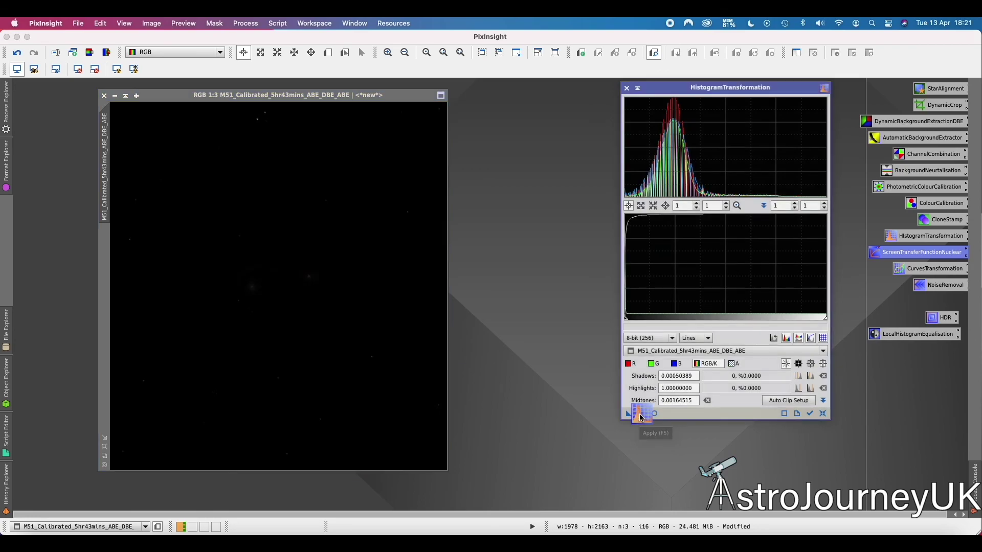
pyautogui.moveTo(273, 95); pyautogui.dragTo(311, 90)
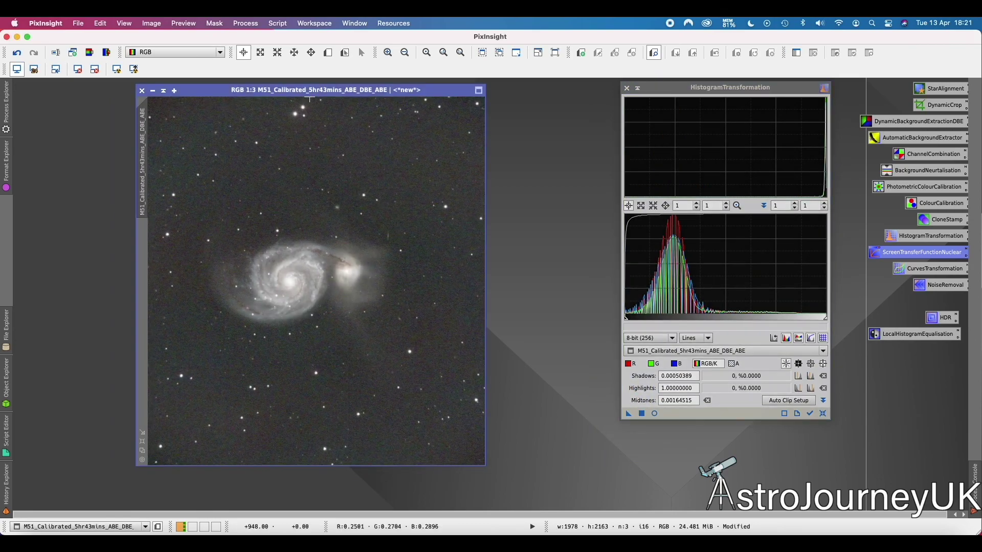
pyautogui.click(627, 89)
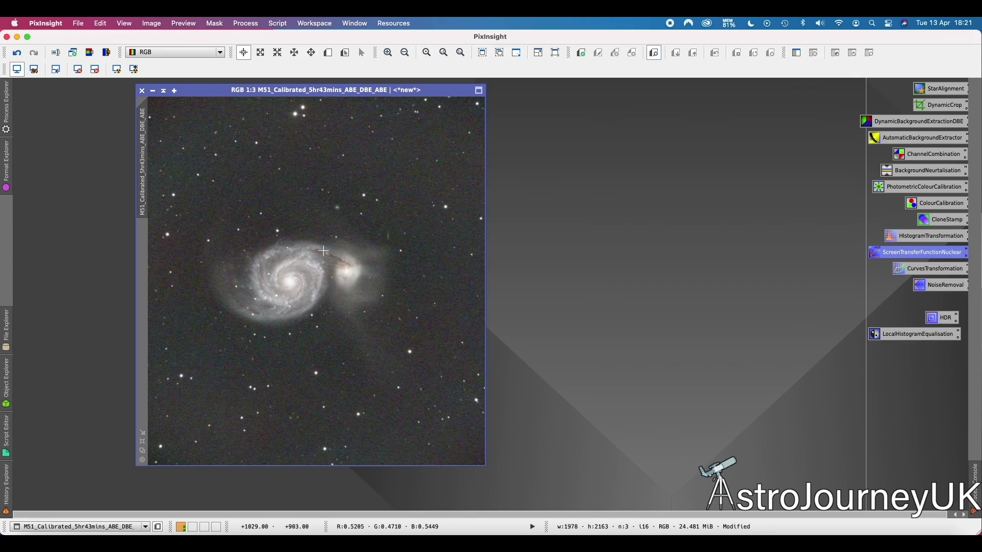
# Open CurvesTransformation with a real-time preview of M51.
pyautogui.doubleClick(944, 272)
pyautogui.moveTo(737, 120); pyautogui.dragTo(600, 100)
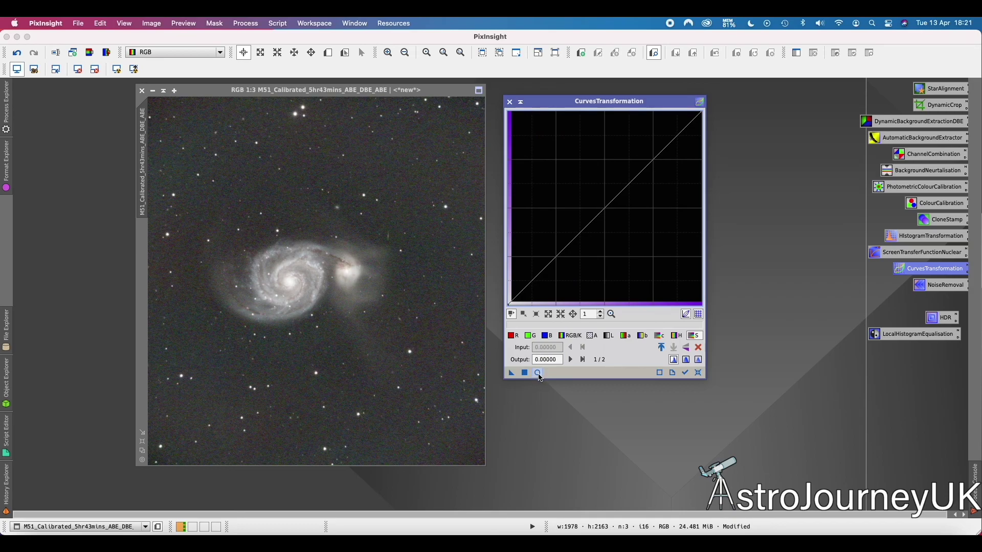
pyautogui.moveTo(540, 378); pyautogui.dragTo(654, 367)
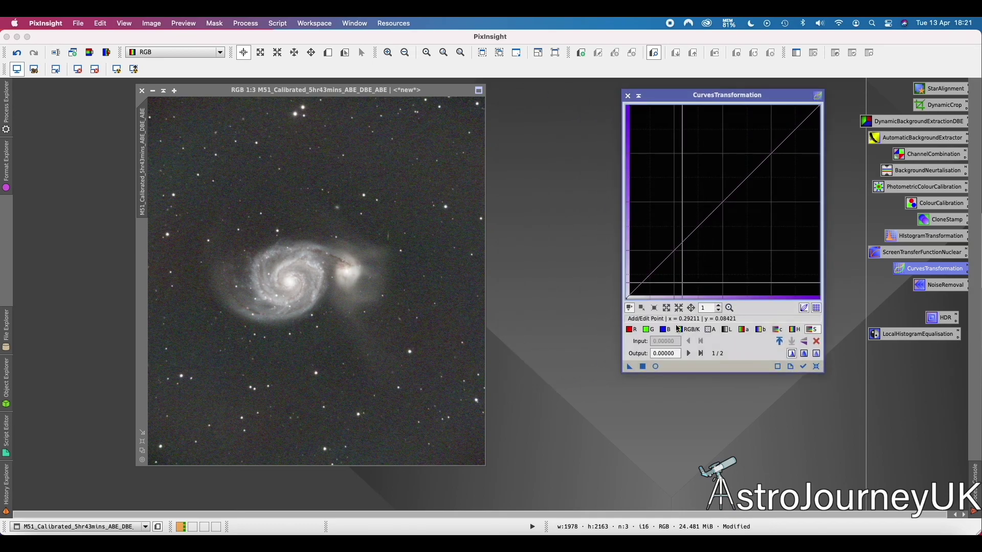
pyautogui.click(656, 367)
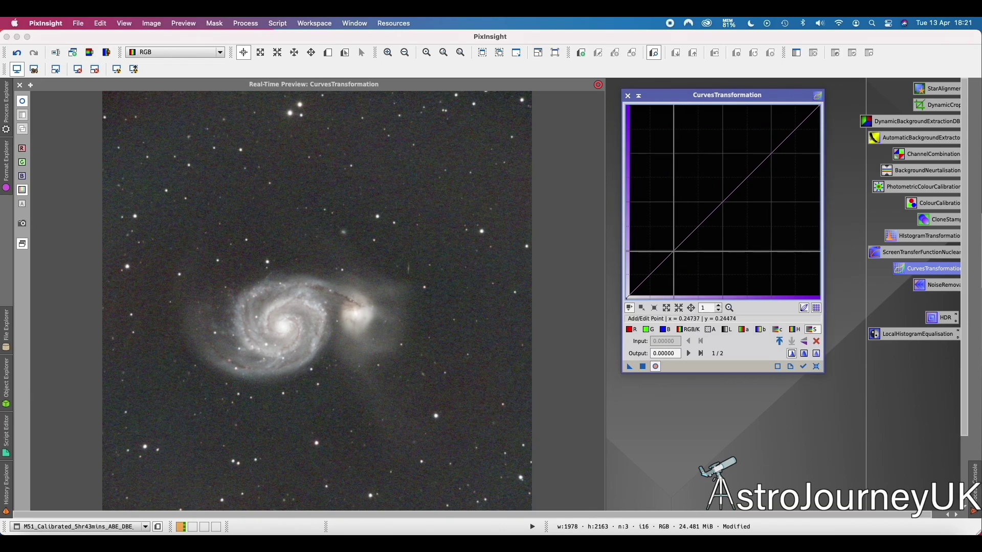
# Shape an S-curve on RGB/K, lowering a shadow point and raising a highlight point.
pyautogui.moveTo(676, 252); pyautogui.dragTo(682, 261)
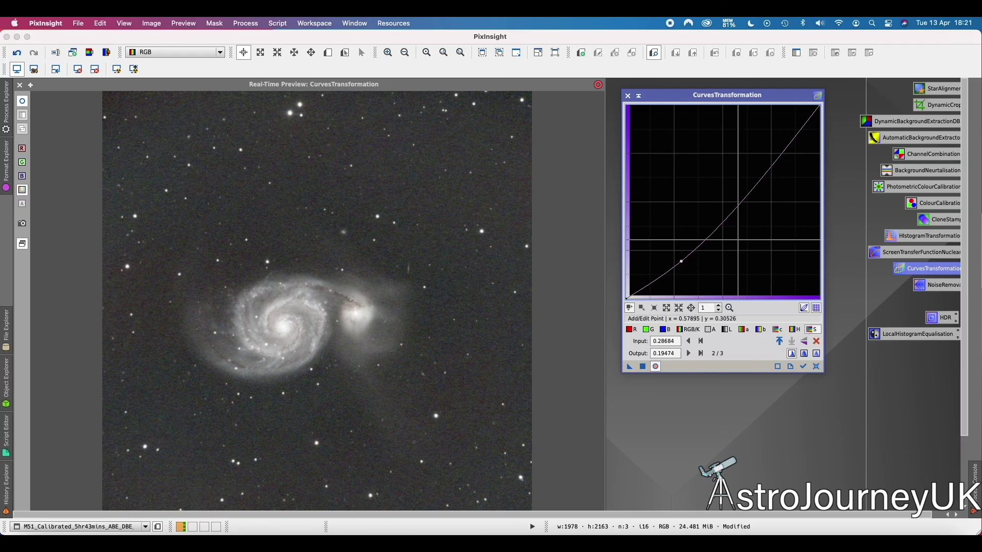
pyautogui.moveTo(767, 169); pyautogui.dragTo(767, 150)
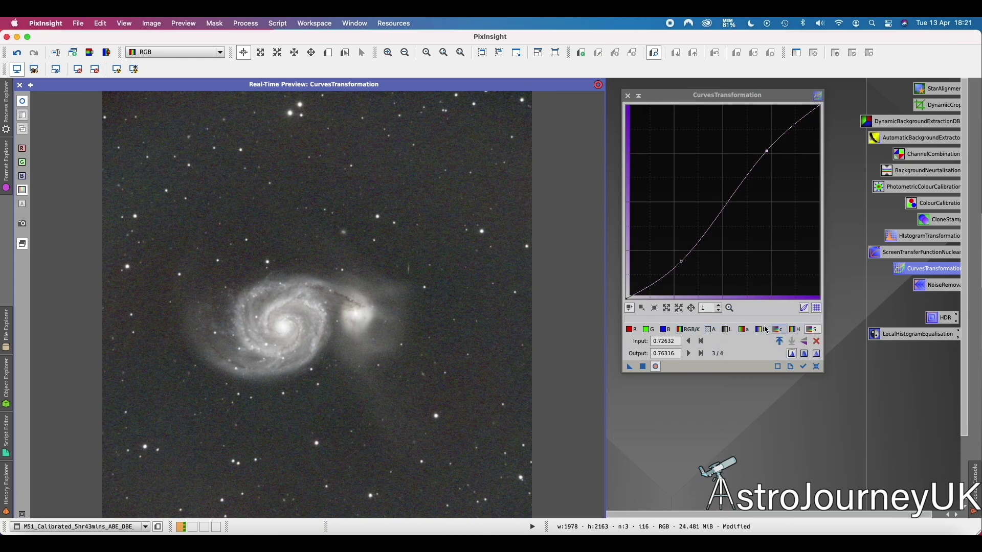
pyautogui.keyDown('ctrl'); pyautogui.click(683, 264); pyautogui.keyUp('ctrl')
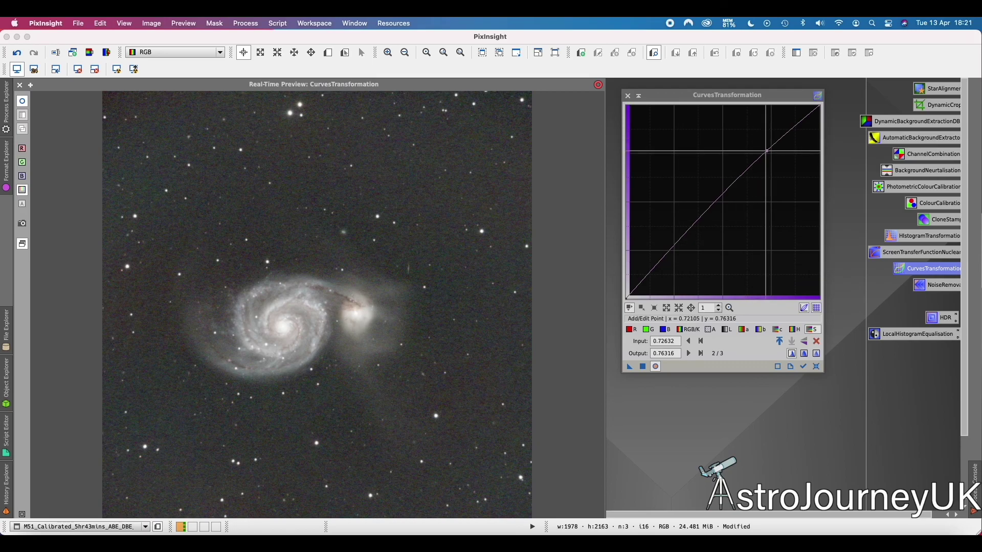
pyautogui.keyDown('ctrl'); pyautogui.click(767, 151); pyautogui.keyUp('ctrl')
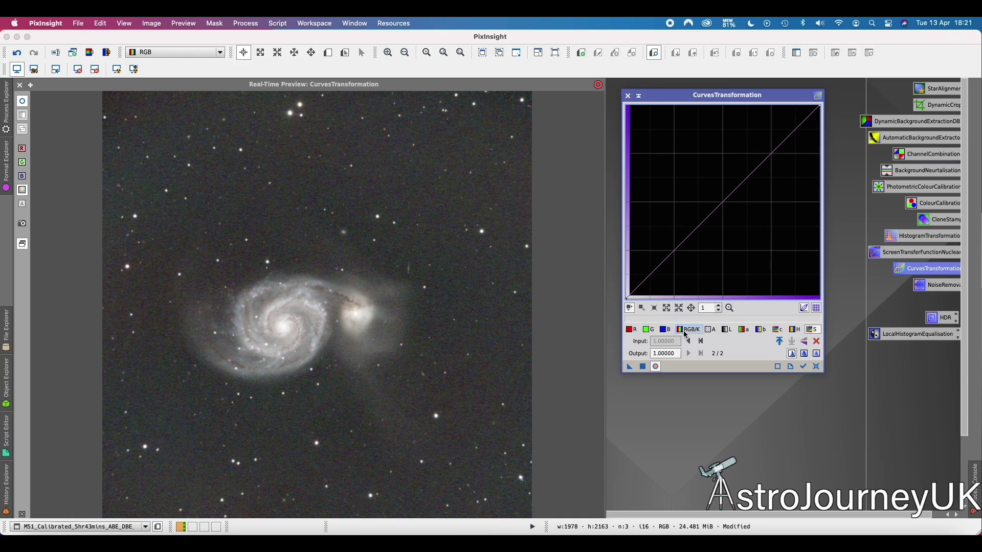
pyautogui.click(688, 341)
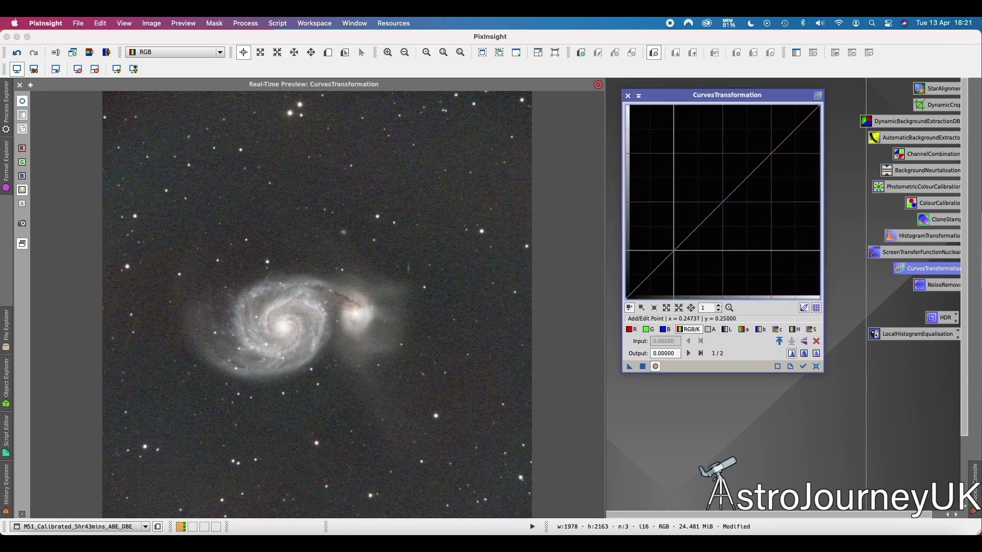
pyautogui.moveTo(674, 250); pyautogui.dragTo(681, 260)
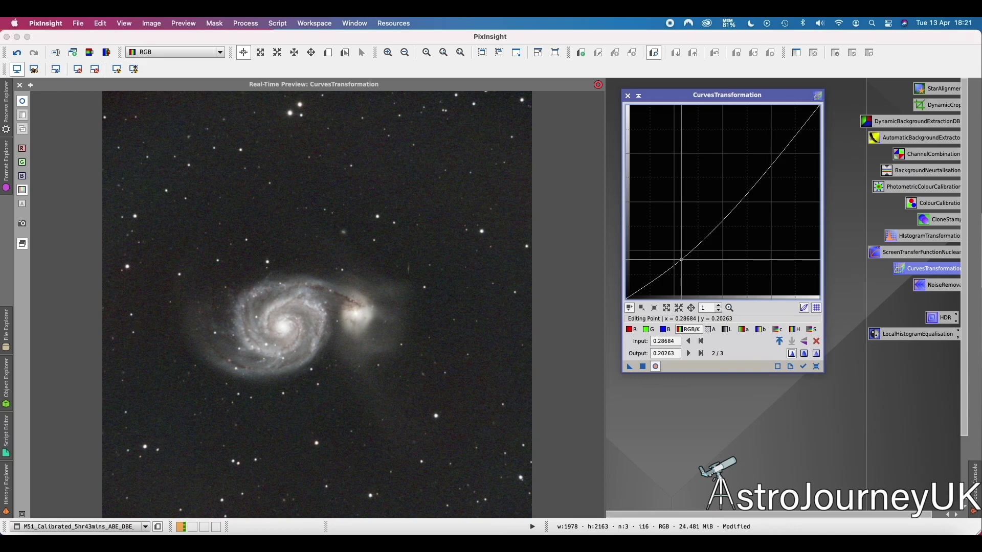
pyautogui.click(770, 151)
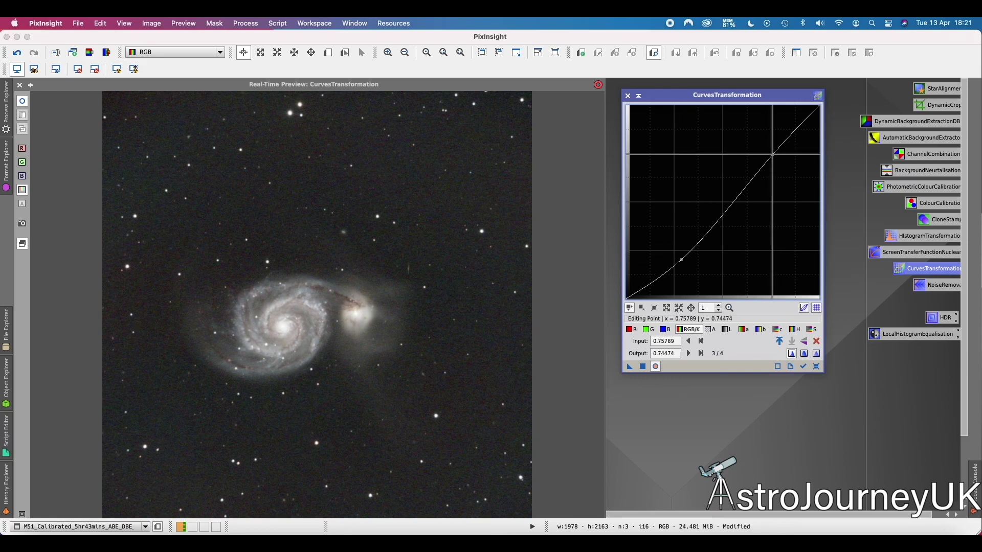
pyautogui.moveTo(770, 151); pyautogui.dragTo(768, 149)
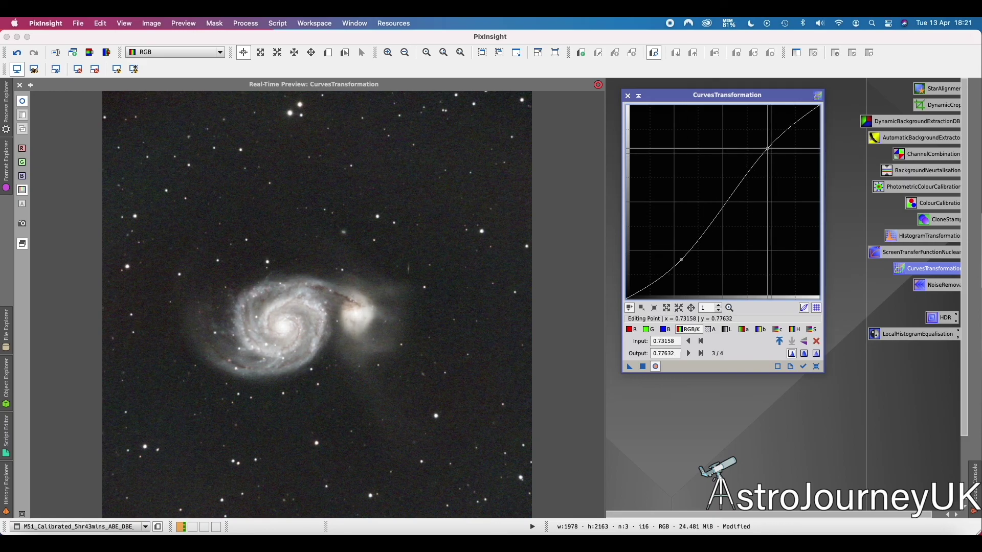
pyautogui.moveTo(768, 148); pyautogui.dragTo(766, 148)
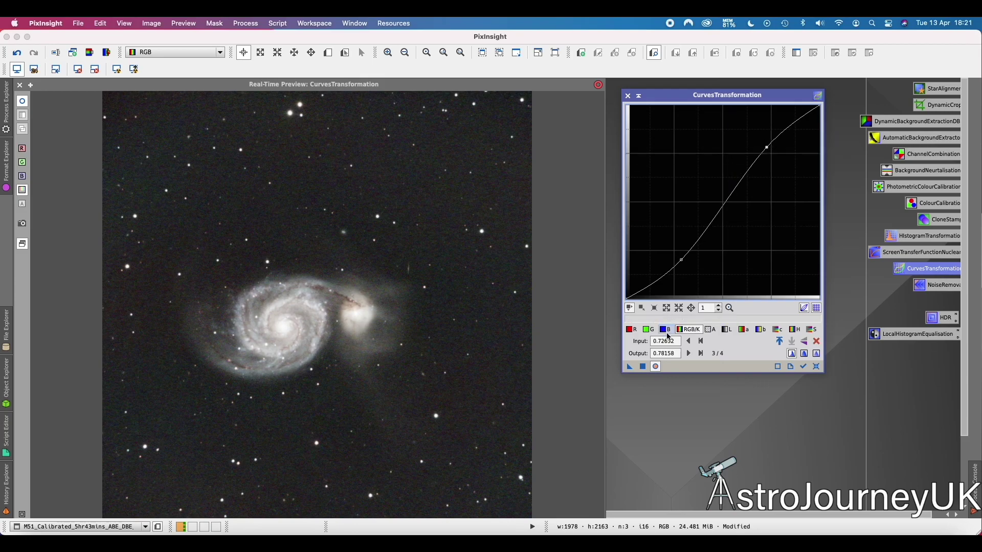
# Compare the preview with and without the curve, then select the saturation channel.
pyautogui.click(23, 102)
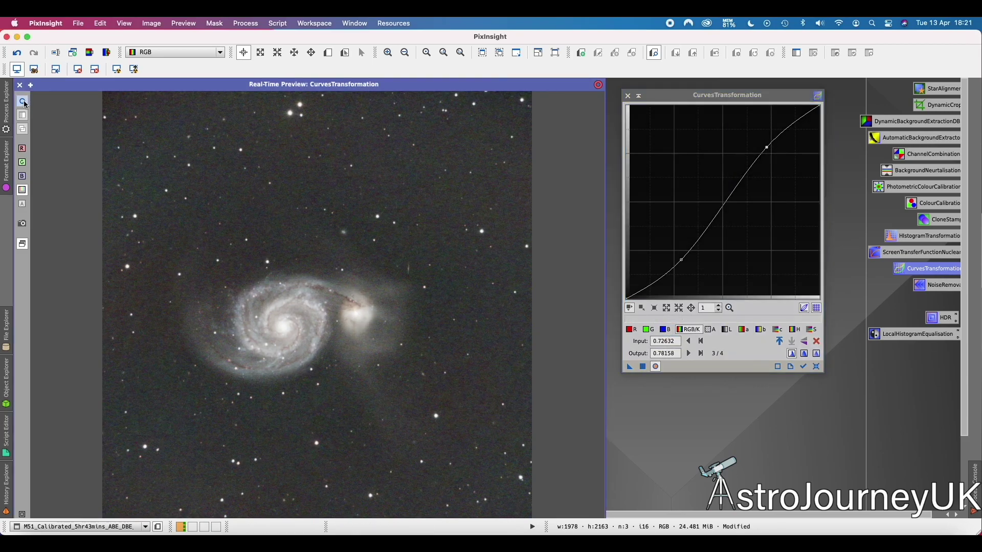
pyautogui.click(23, 102)
pyautogui.click(24, 103)
pyautogui.click(25, 103)
pyautogui.click(25, 103)
pyautogui.click(25, 104)
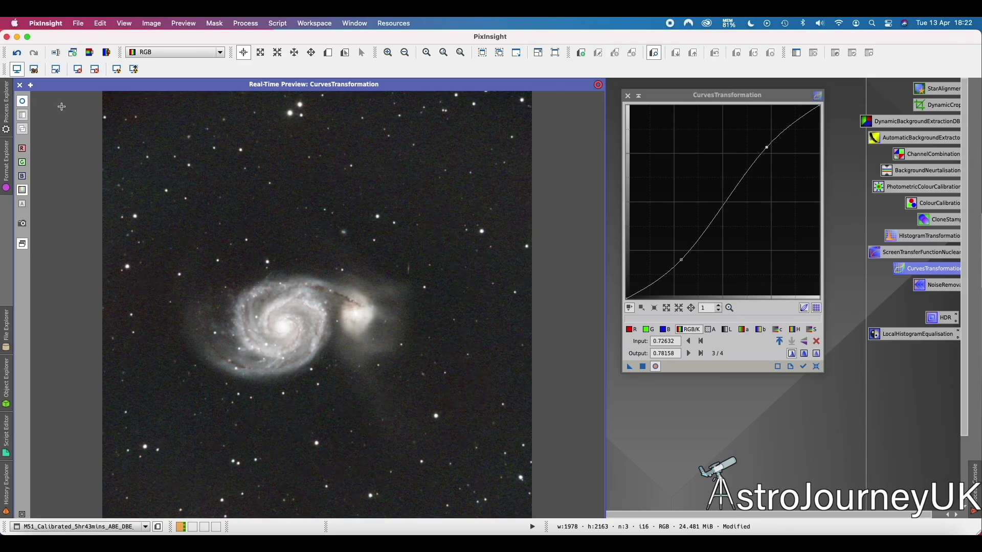
pyautogui.click(811, 330)
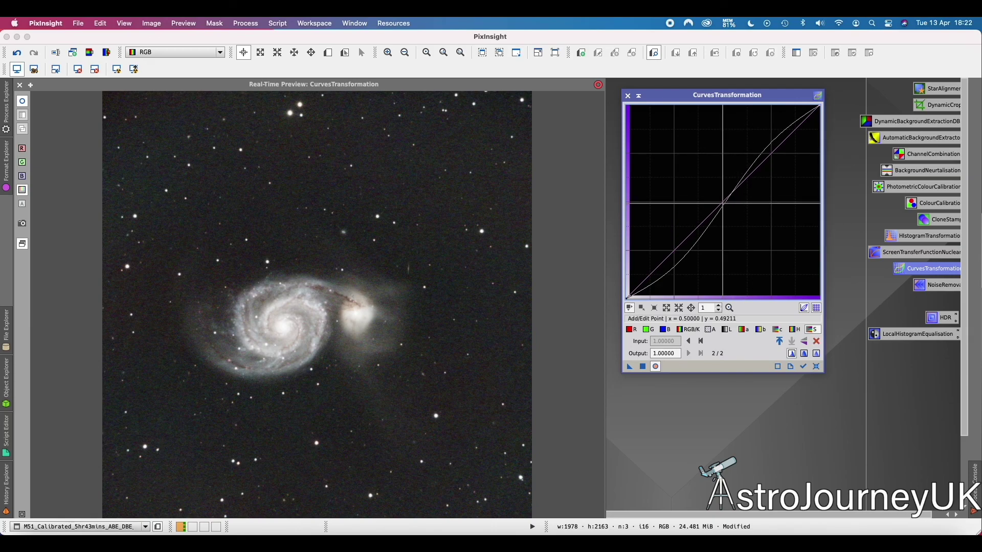
# Raise a point on the saturation curve for a strong colour boost, then close the live preview.
pyautogui.moveTo(722, 202); pyautogui.dragTo(675, 161)
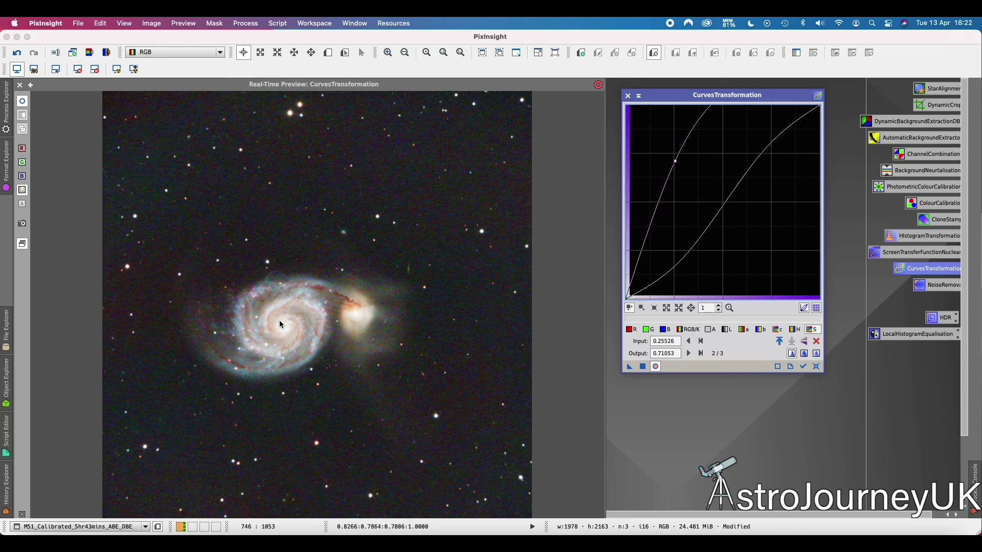
pyautogui.moveTo(680, 164); pyautogui.dragTo(672, 160)
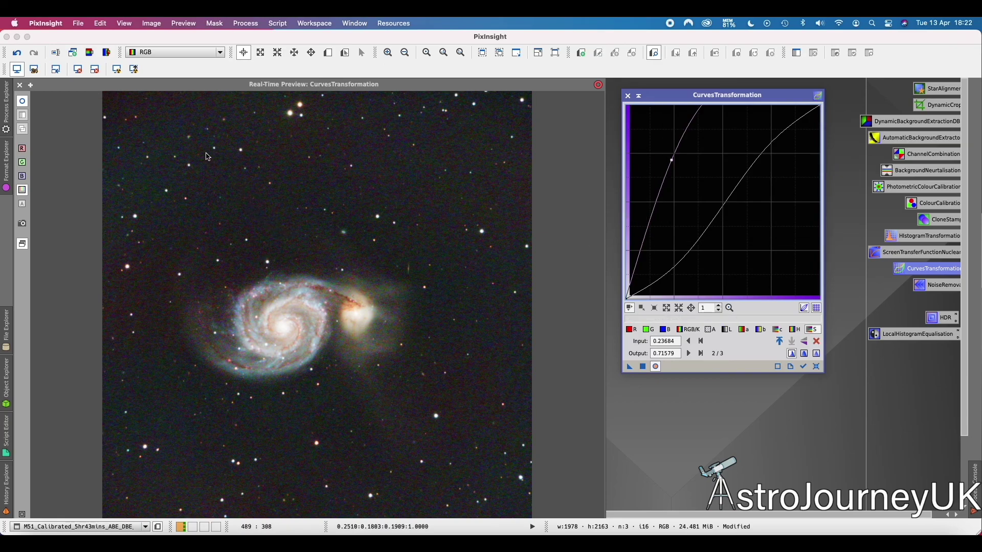
pyautogui.click(656, 366)
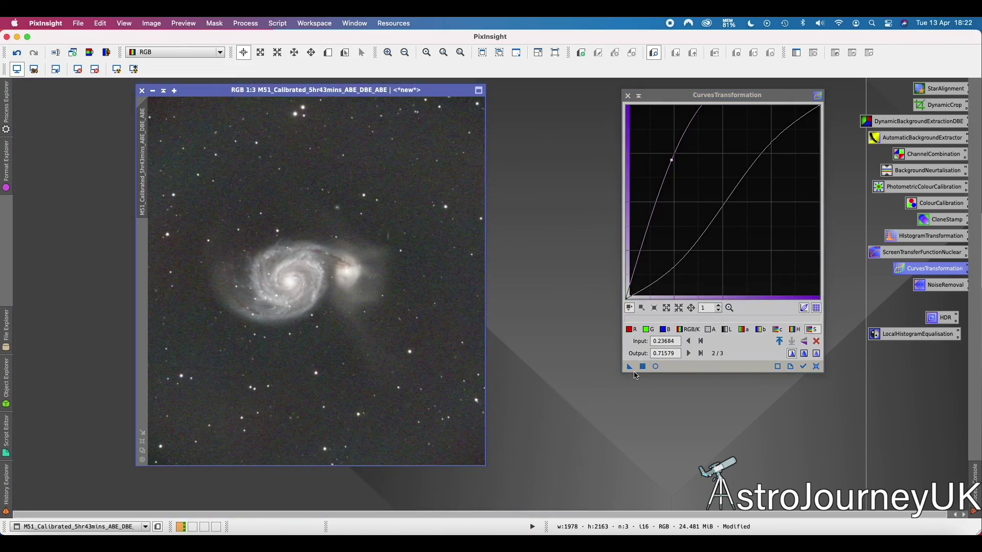
# Apply the CurvesTransformation with its contrast and saturation curves to the M51 image, then close the tool.
pyautogui.moveTo(630, 366); pyautogui.dragTo(317, 245)
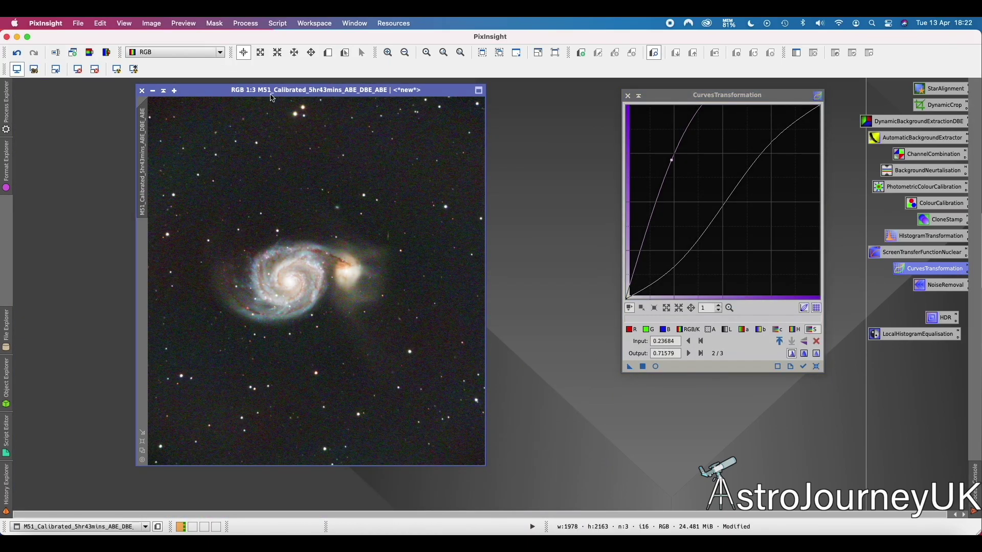
pyautogui.moveTo(272, 99); pyautogui.dragTo(338, 116)
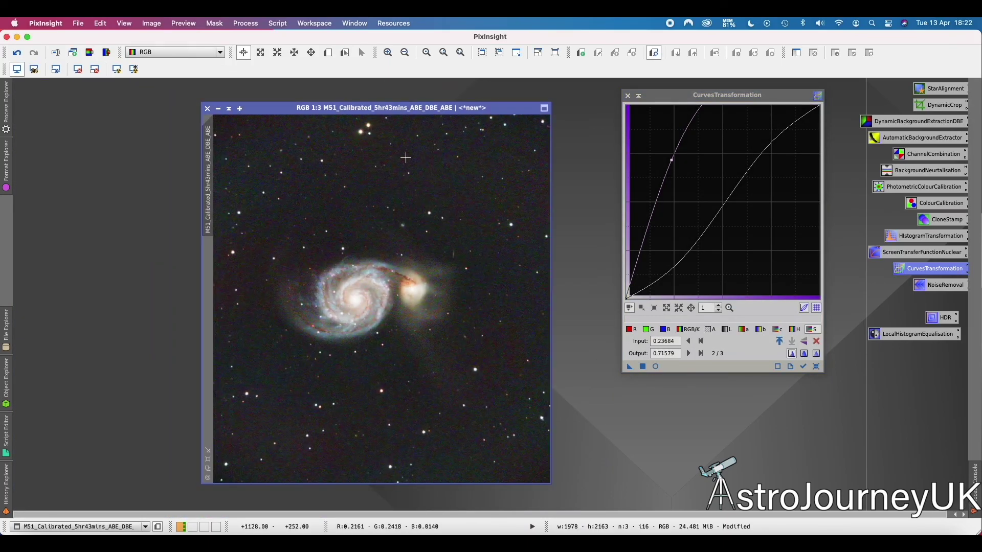
pyautogui.click(627, 97)
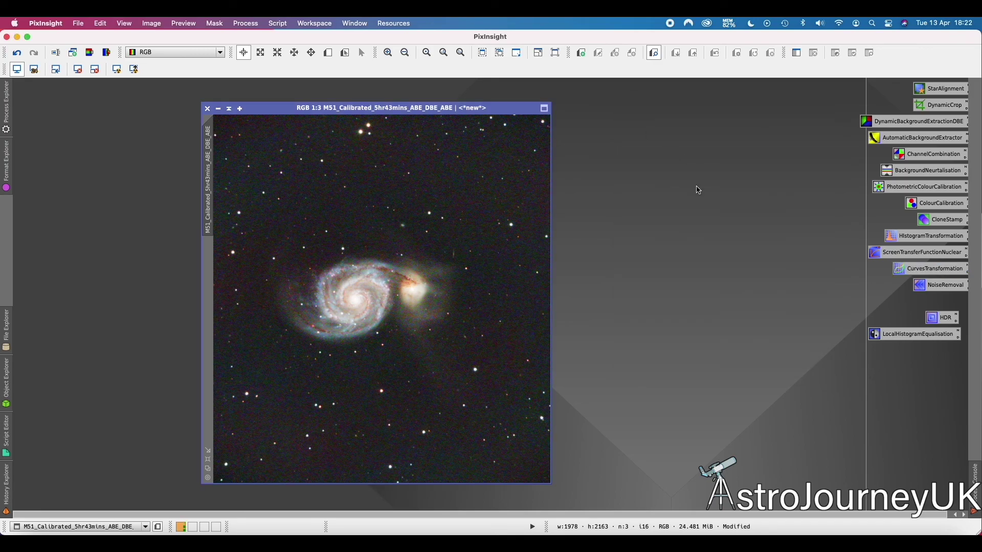